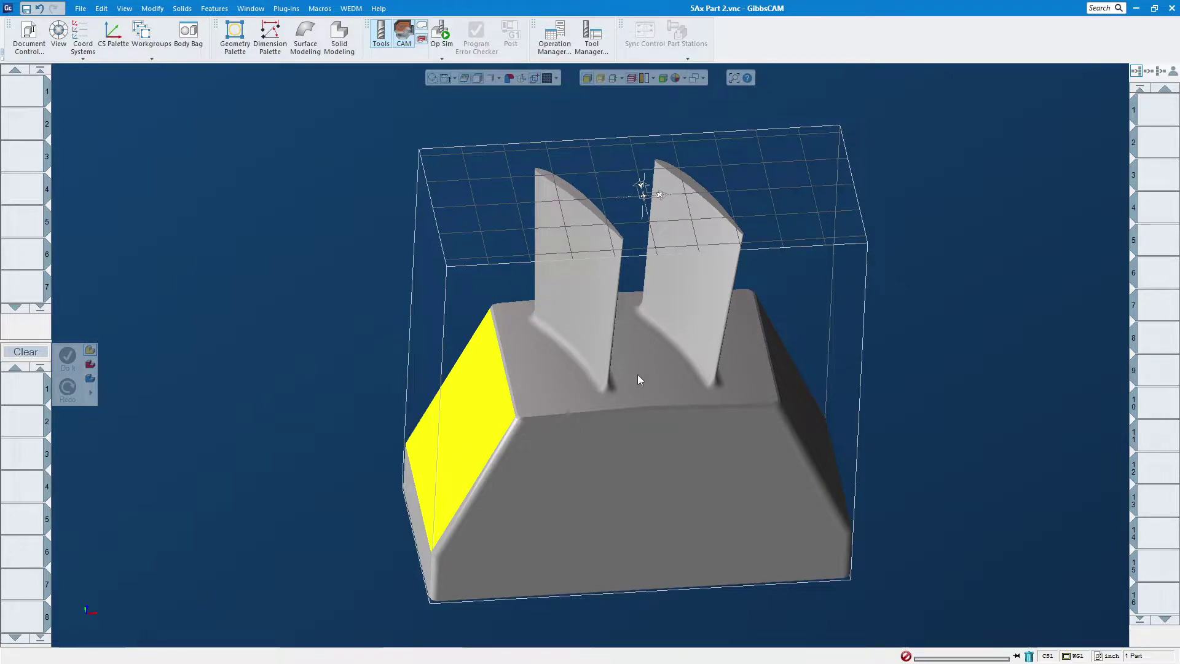
- Examine the floor face around the two blades and show the whole part from above
{"action": "middle_click_drag", "start_coordinate": [755, 432], "coordinate": [643, 377]}
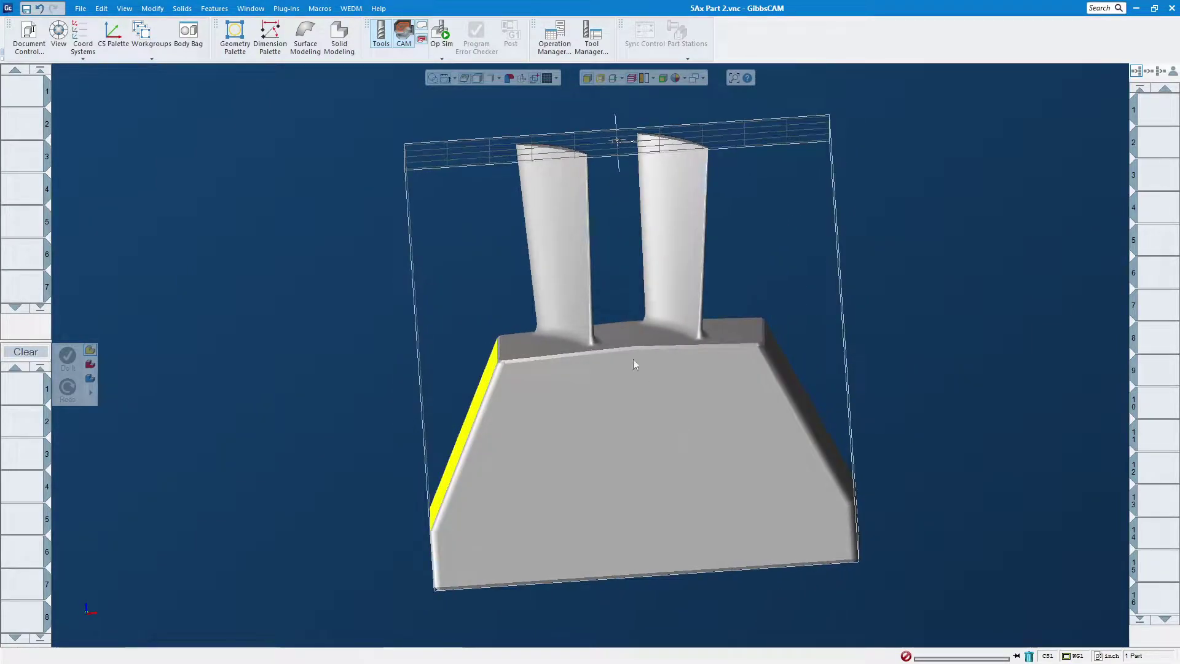
{"action": "left_click", "coordinate": [526, 353]}
{"action": "middle_click_drag", "start_coordinate": [666, 339], "coordinate": [651, 451]}
{"action": "middle_click_drag", "start_coordinate": [566, 444], "coordinate": [384, 208]}
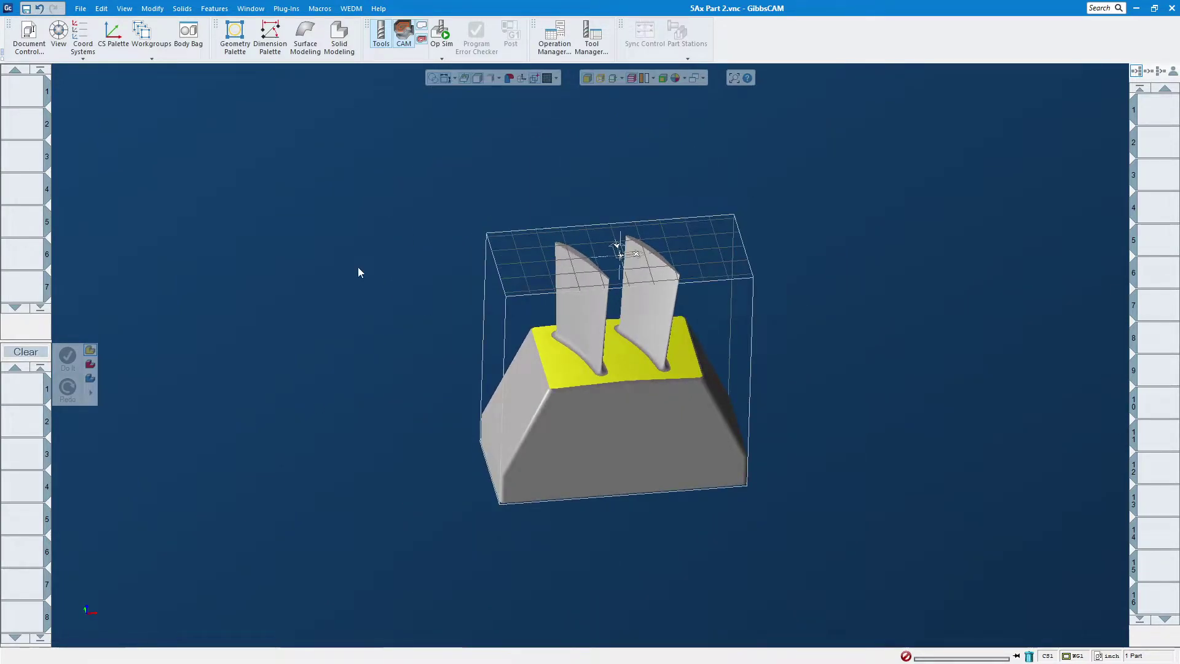
{"action": "mouse_move", "coordinate": [77, 618]}
{"action": "left_click", "coordinate": [96, 591]}
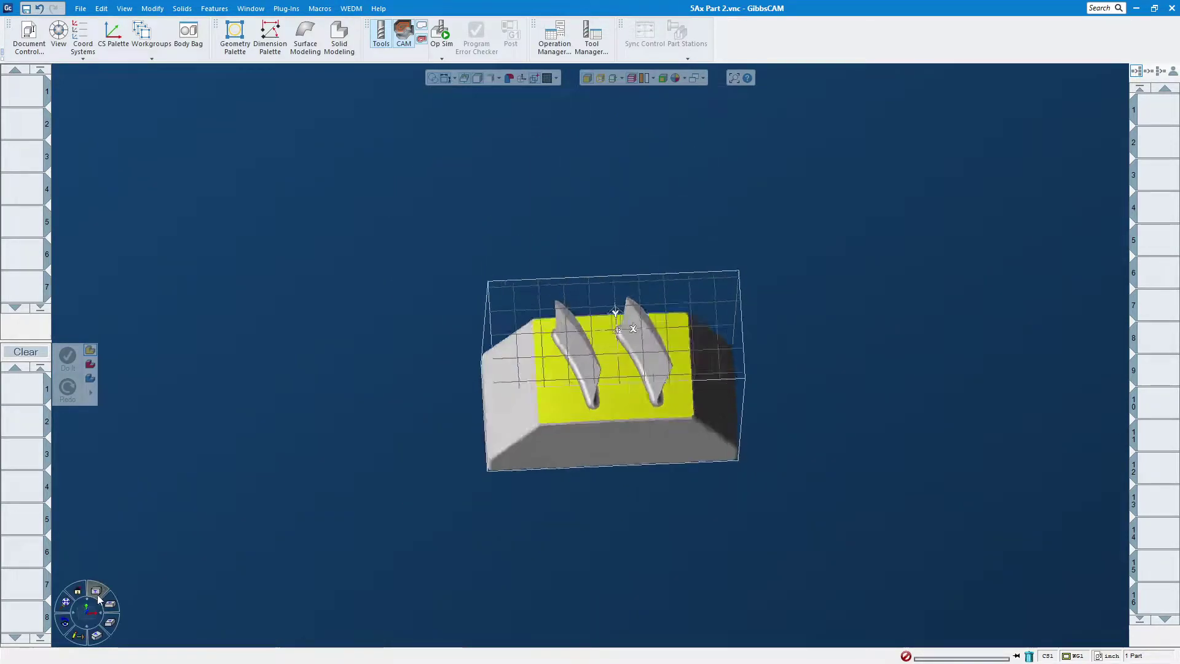
{"action": "left_click", "coordinate": [67, 604]}
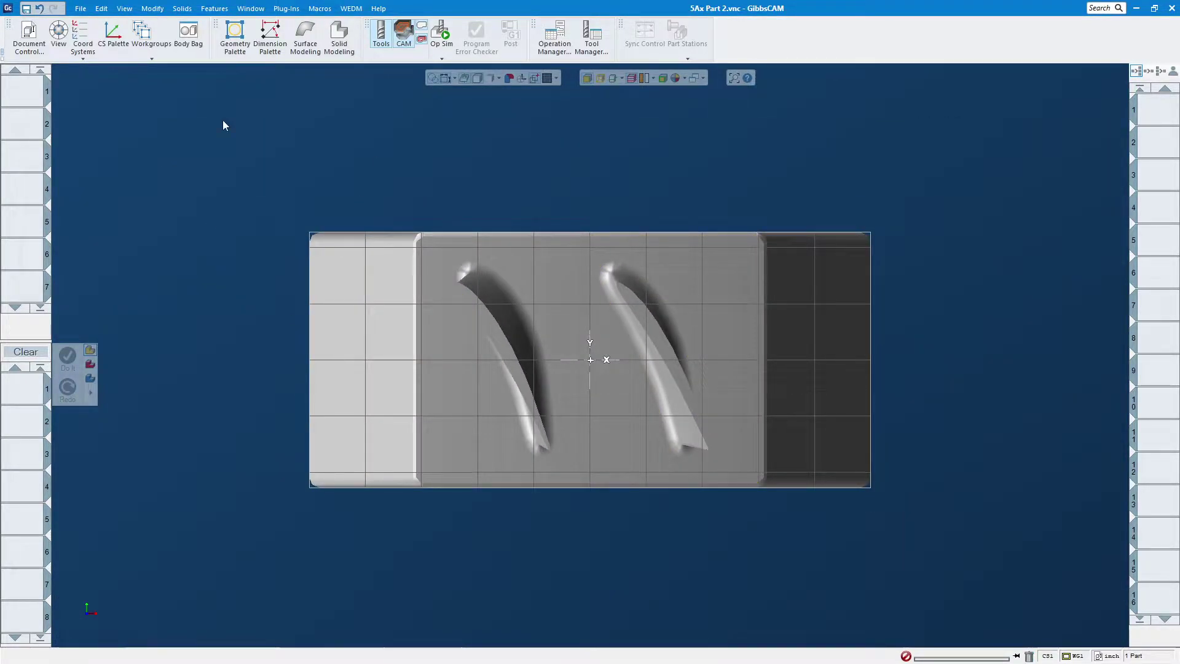
- Check the stock size and part origin in the document settings
{"action": "left_click", "coordinate": [234, 34]}
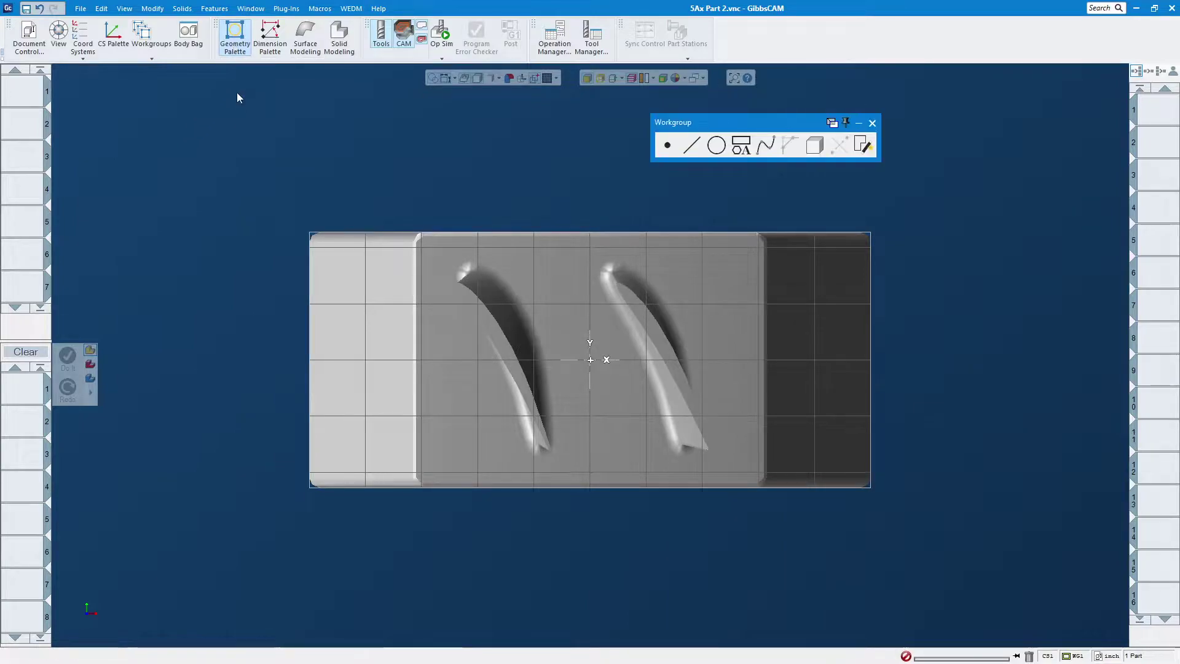
{"action": "left_click", "coordinate": [28, 36]}
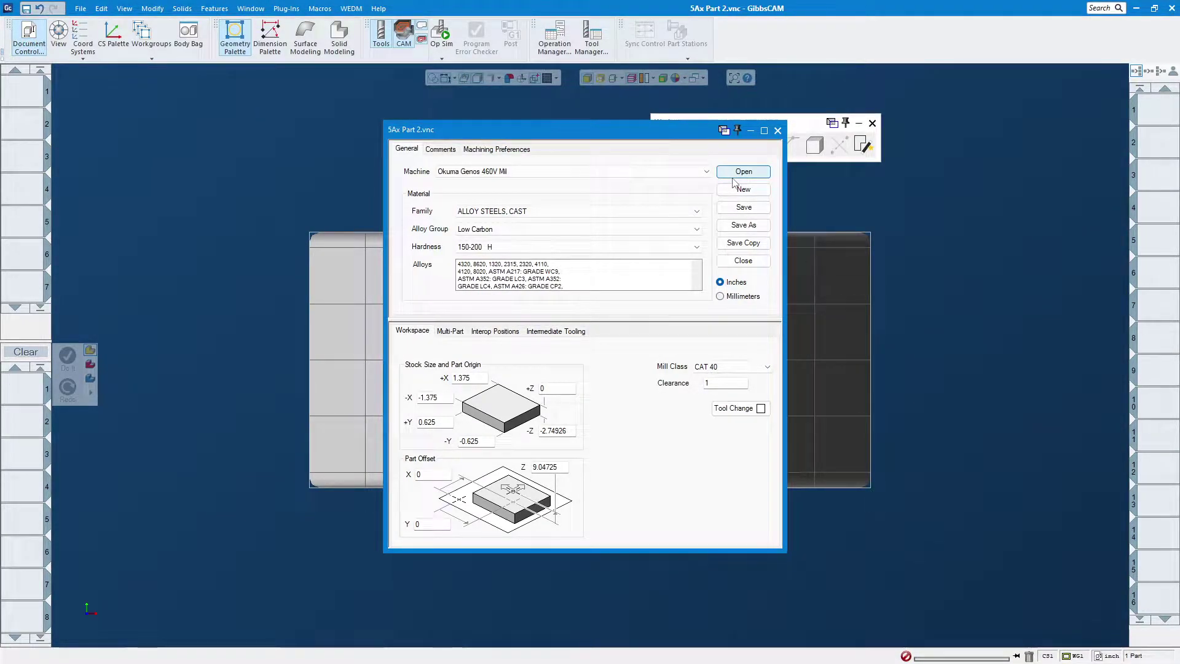
{"action": "left_click", "coordinate": [778, 130]}
- Create a rectangle 3 inches in X by 1.5 inches in Y, centred on the part origin at Z 0
{"action": "left_click", "coordinate": [752, 156]}
{"action": "left_click", "coordinate": [716, 147]}
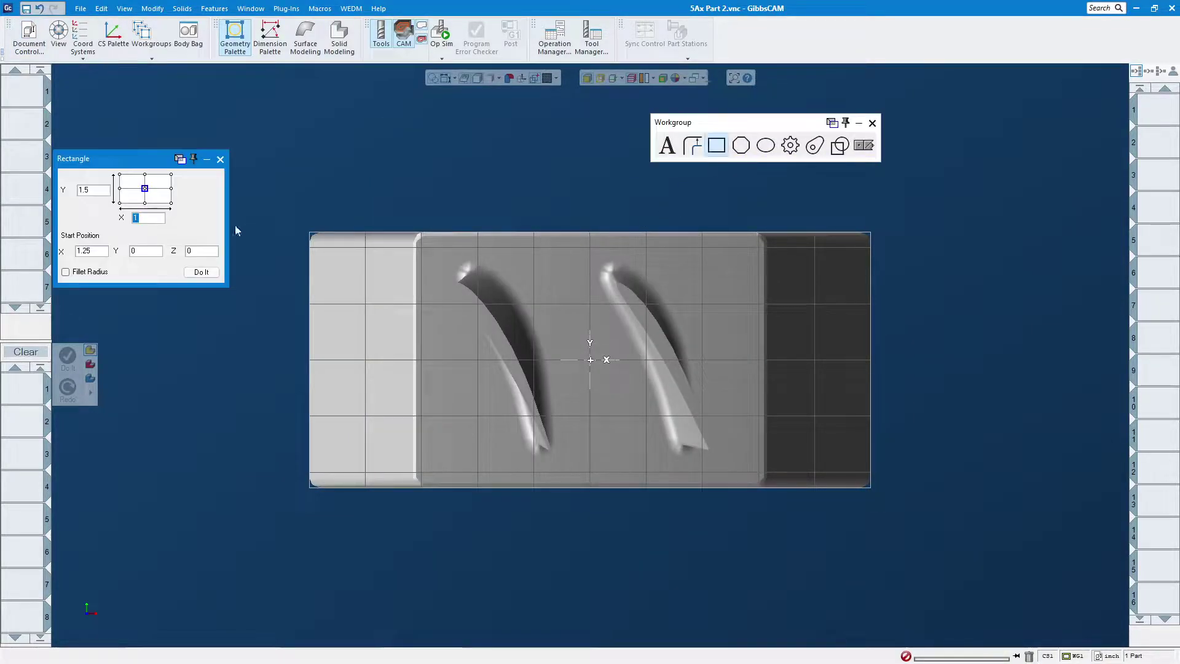
{"action": "double_click", "coordinate": [99, 251]}
{"action": "type", "text": "1.25"}
{"action": "left_click", "coordinate": [206, 273]}
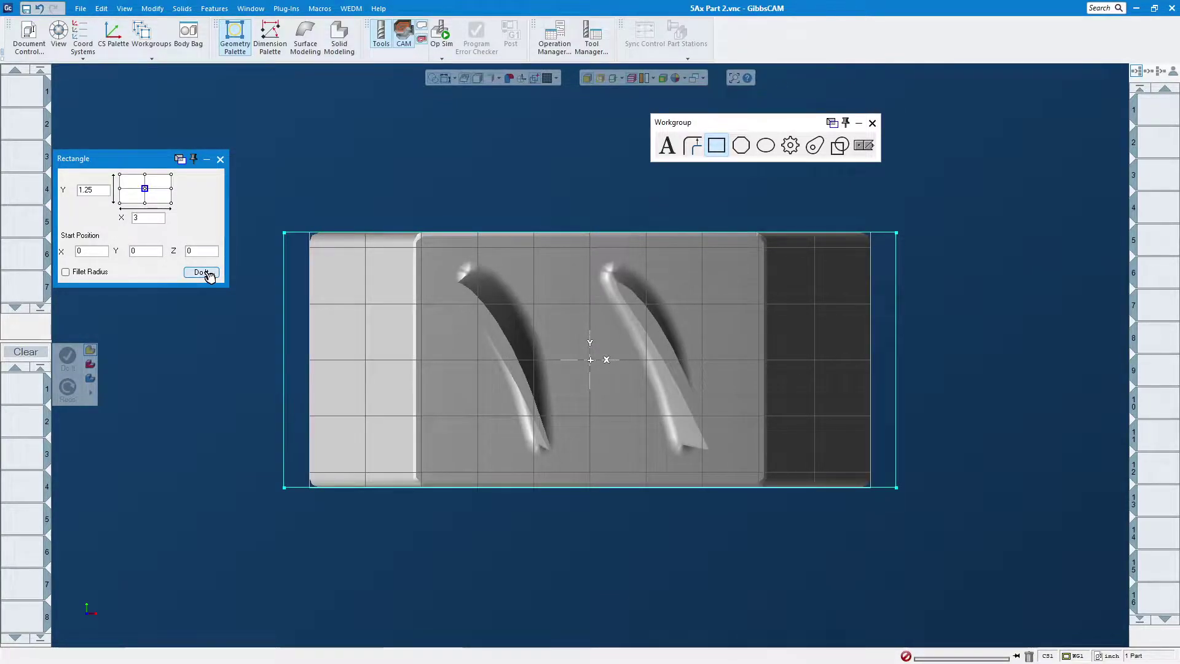
{"action": "key", "text": "ctrl+z"}
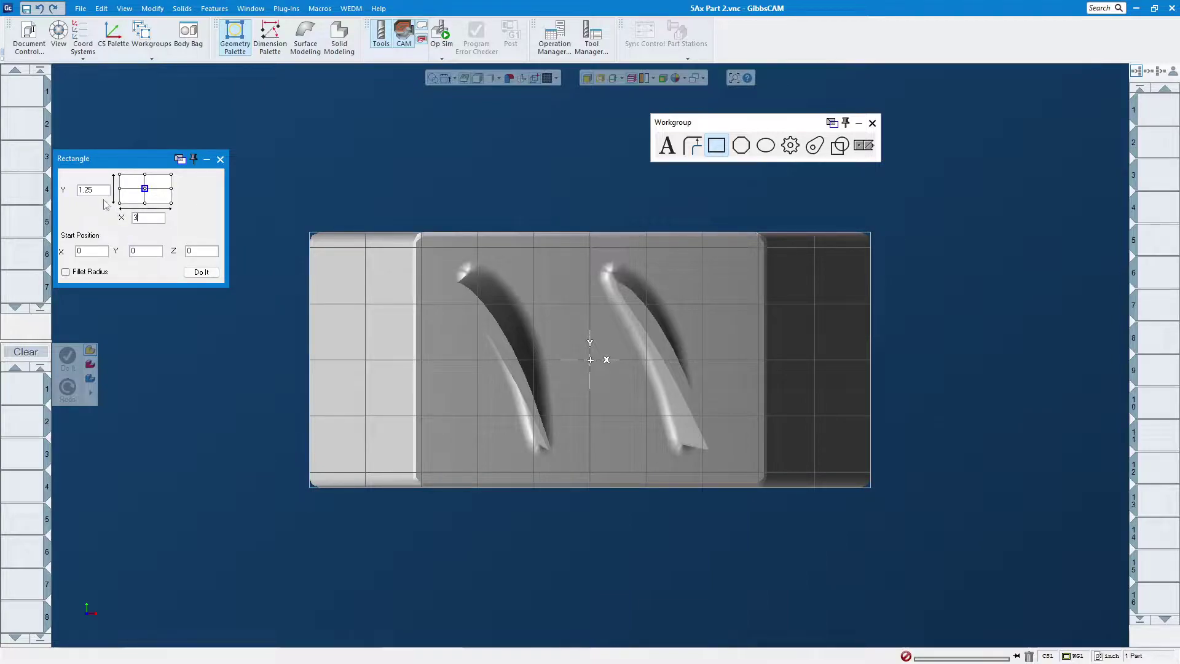
{"action": "type", "text": "1"}
{"action": "left_click", "coordinate": [202, 273]}
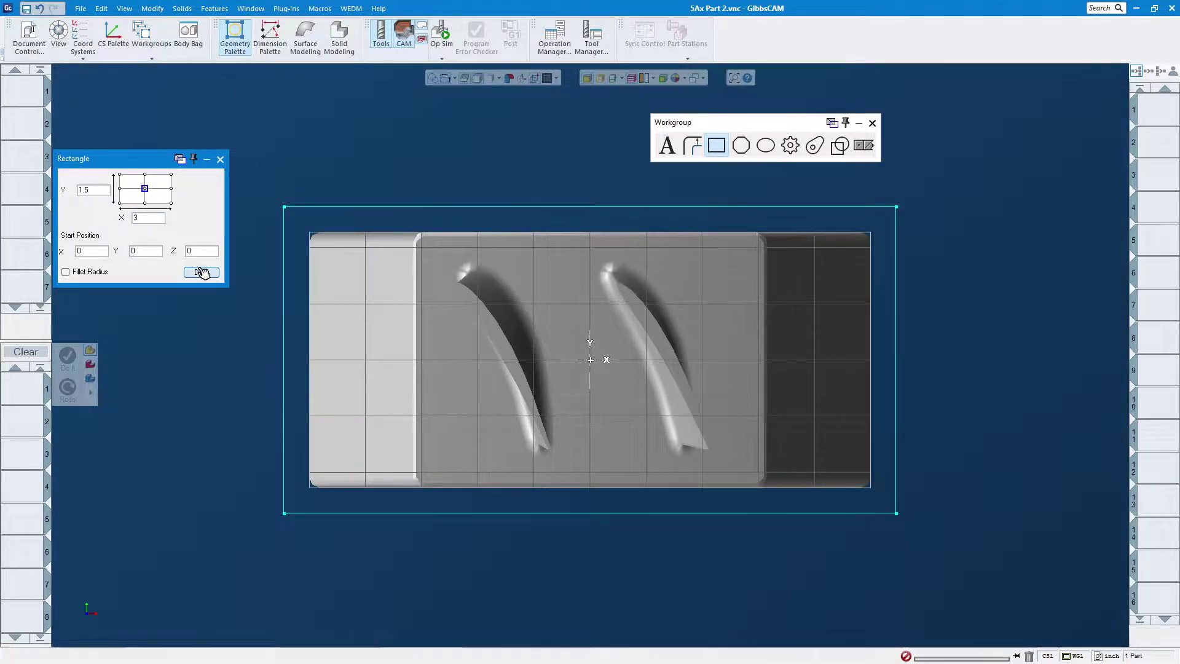
{"action": "left_click", "coordinate": [872, 123]}
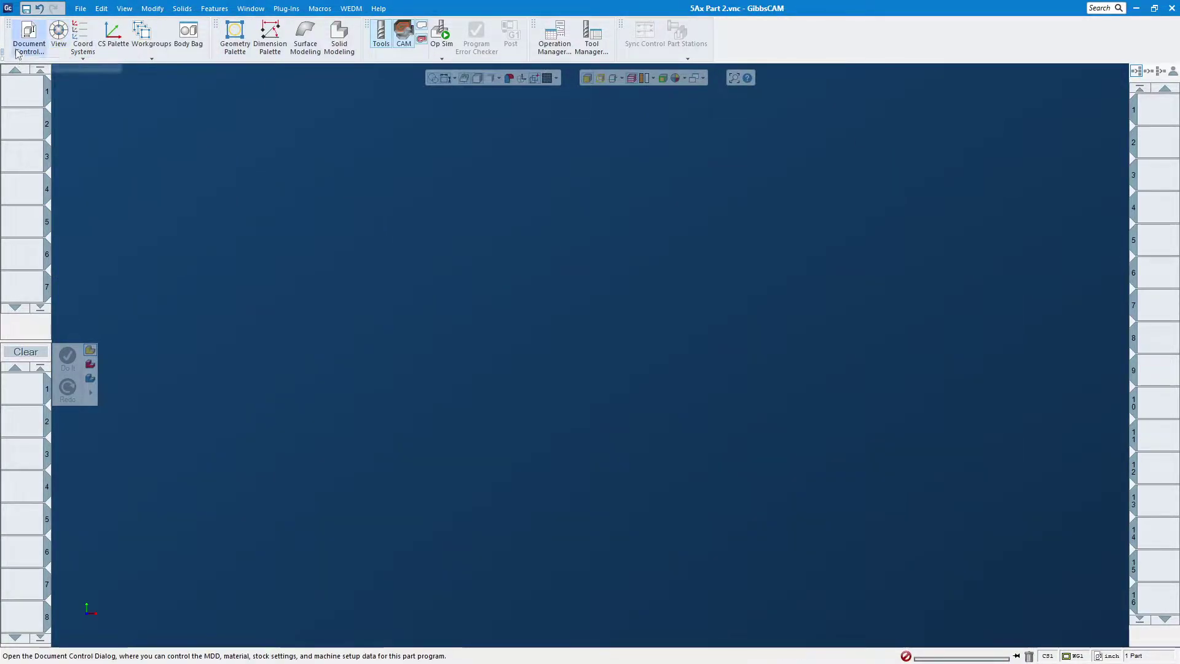
- Shrink-wrap the stock to everything visible, including the rectangle around the part
{"action": "left_click", "coordinate": [164, 8]}
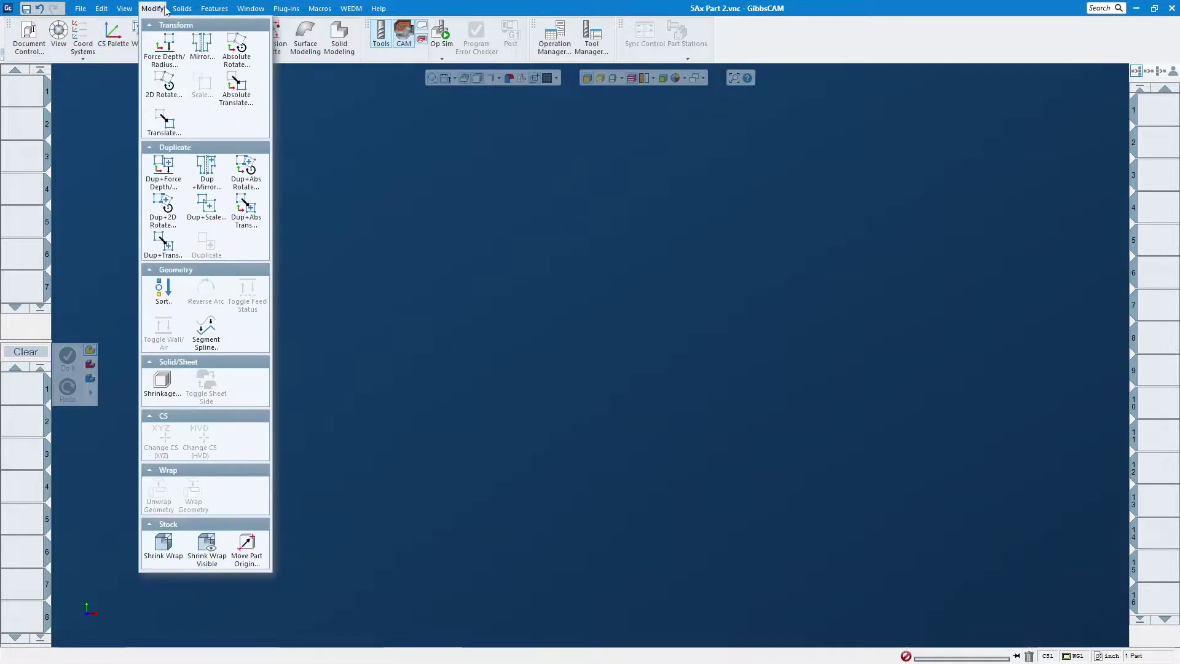
{"action": "left_click", "coordinate": [207, 544]}
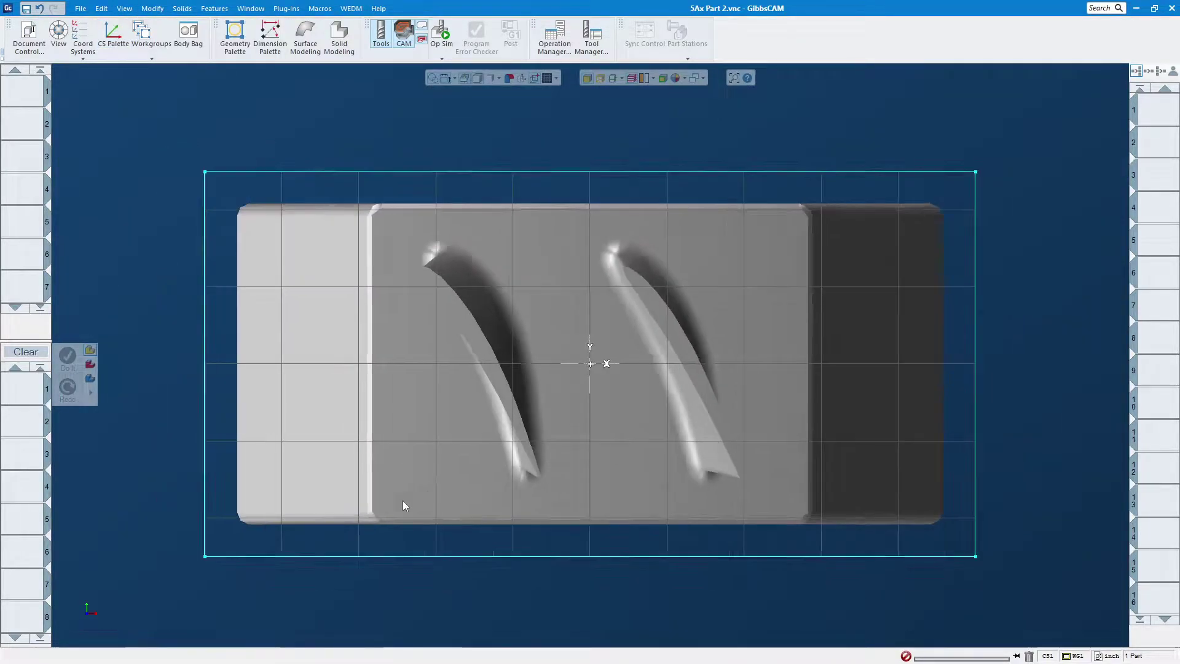
- Select the whole rectangle around the part and toggle its edges from wall to air
{"action": "middle_click_drag", "start_coordinate": [423, 481], "coordinate": [619, 97]}
{"action": "left_click", "coordinate": [428, 108]}
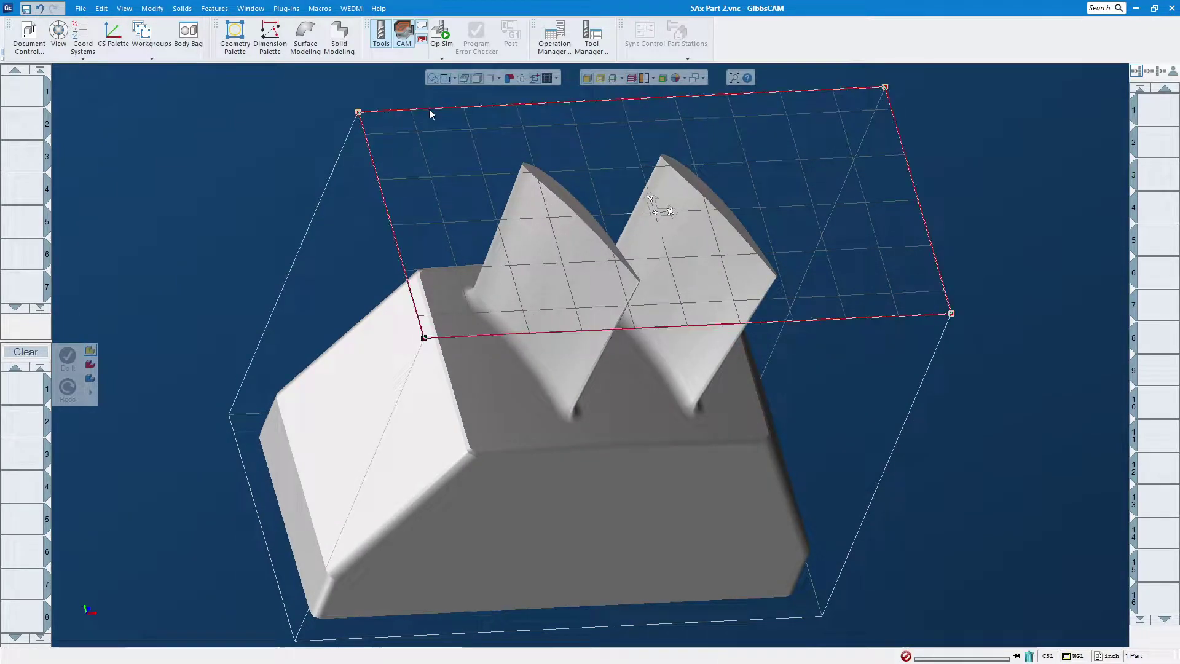
{"action": "left_click", "coordinate": [165, 8]}
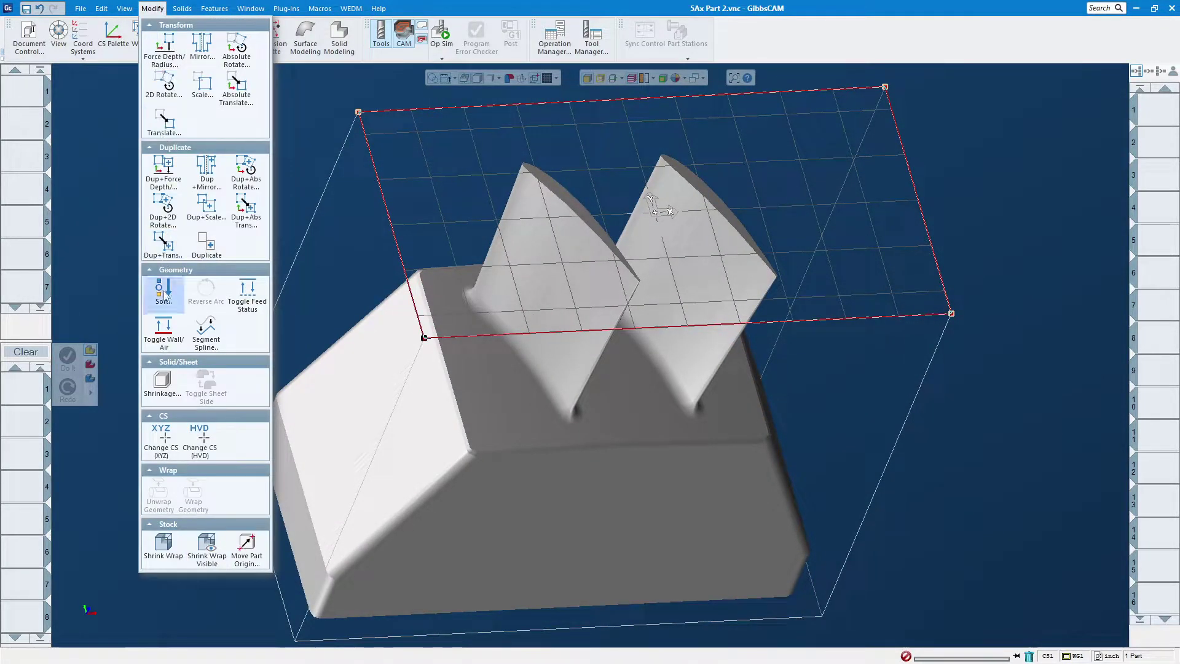
{"action": "left_click", "coordinate": [164, 334]}
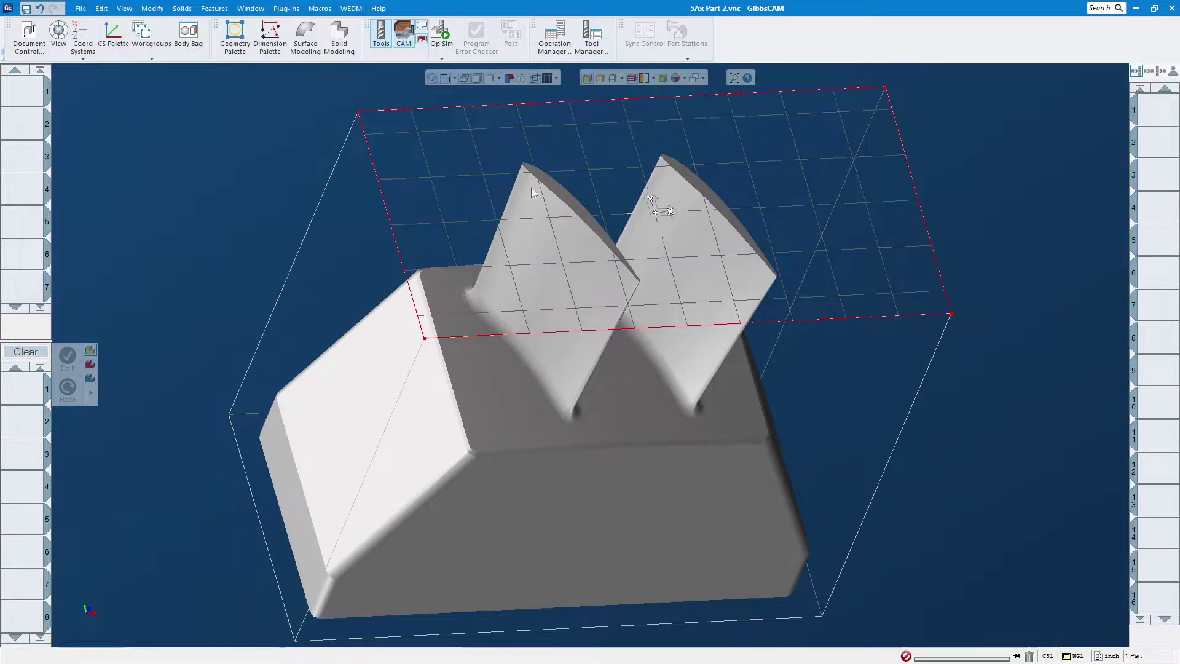
{"action": "scroll", "coordinate": [529, 184], "scroll_direction": "down", "scroll_amount": 3}
{"action": "scroll", "coordinate": [618, 300], "scroll_direction": "up", "scroll_amount": 2}
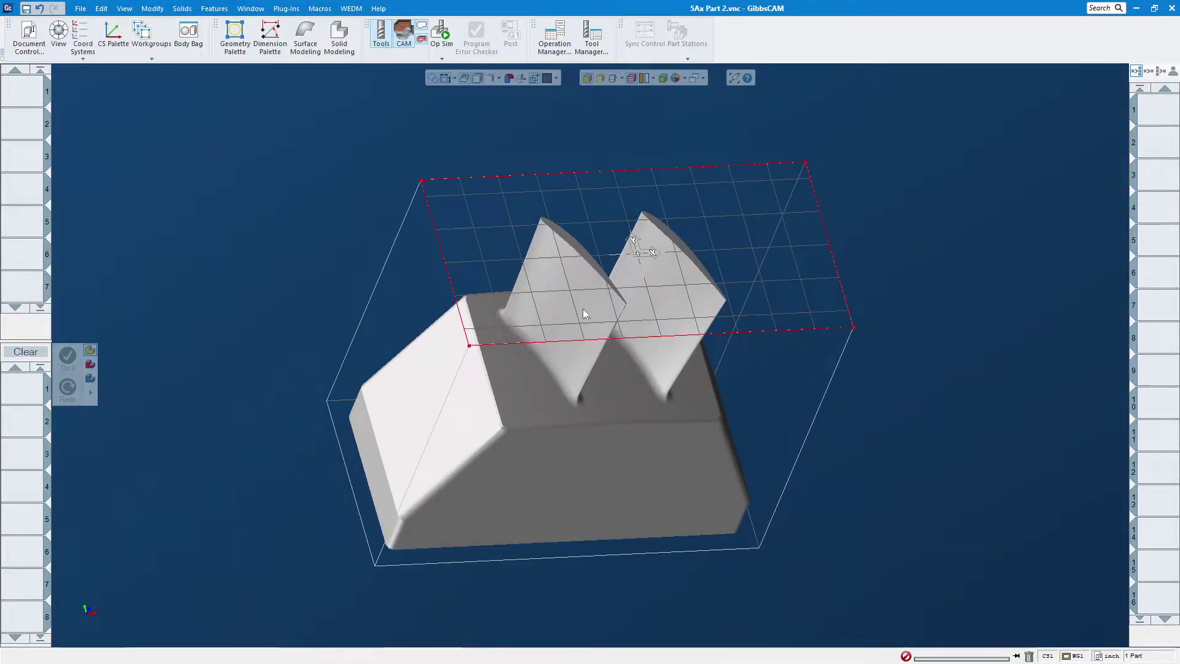
{"action": "middle_click_drag", "start_coordinate": [565, 271], "coordinate": [470, 135]}
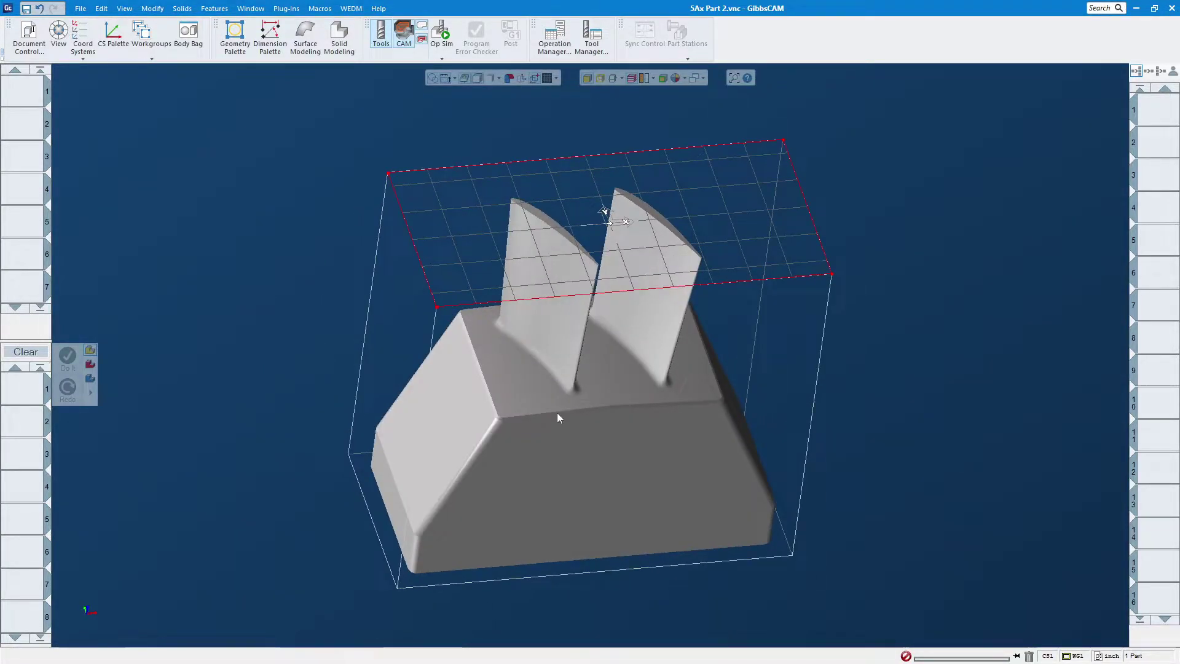
{"action": "middle_click_drag", "start_coordinate": [478, 496], "coordinate": [706, 545]}
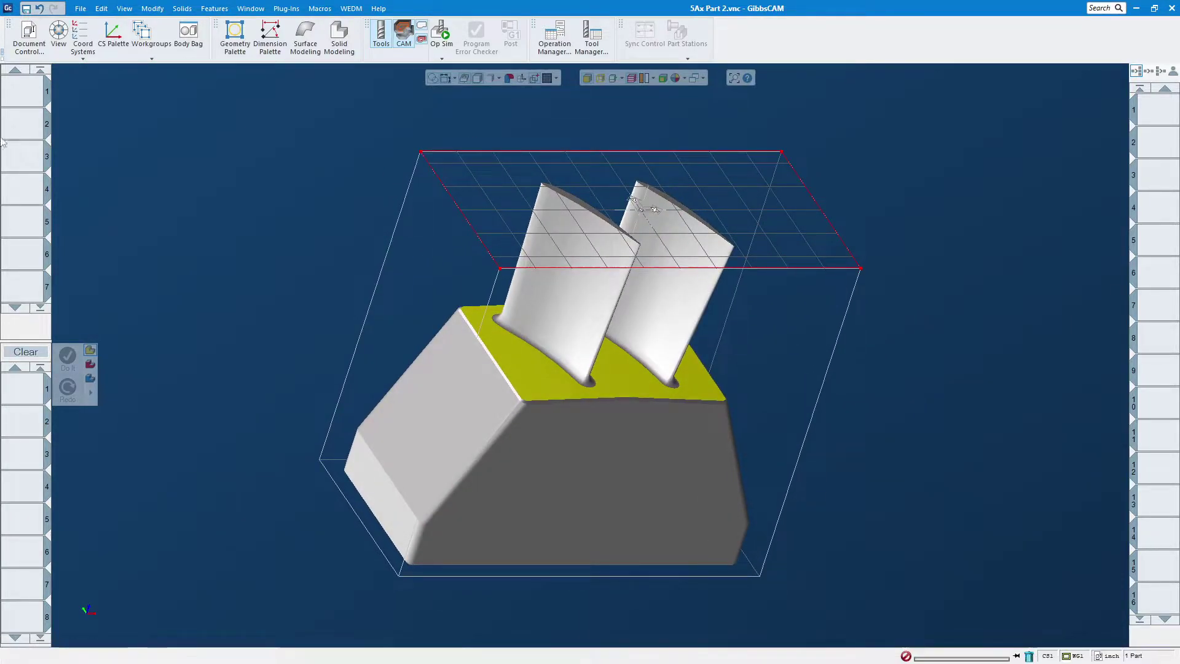
- Define milling tool 1 as a finish end mill (fEM) with a 0.75 inch diameter
{"action": "double_click", "coordinate": [31, 104]}
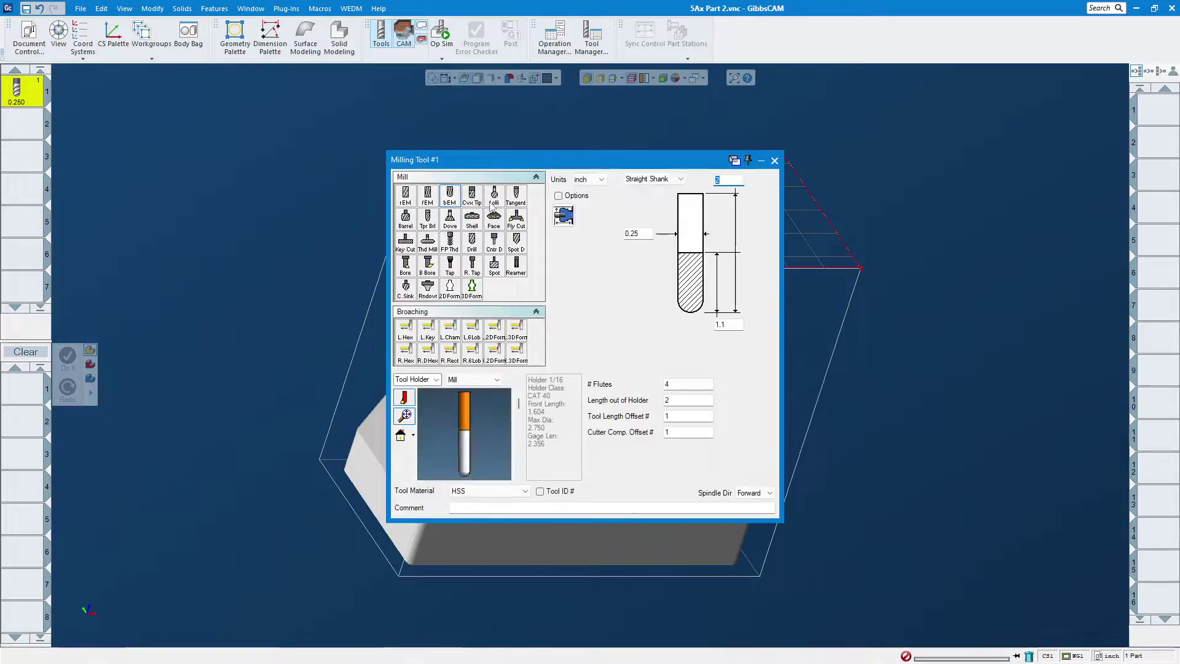
{"action": "left_click", "coordinate": [427, 195]}
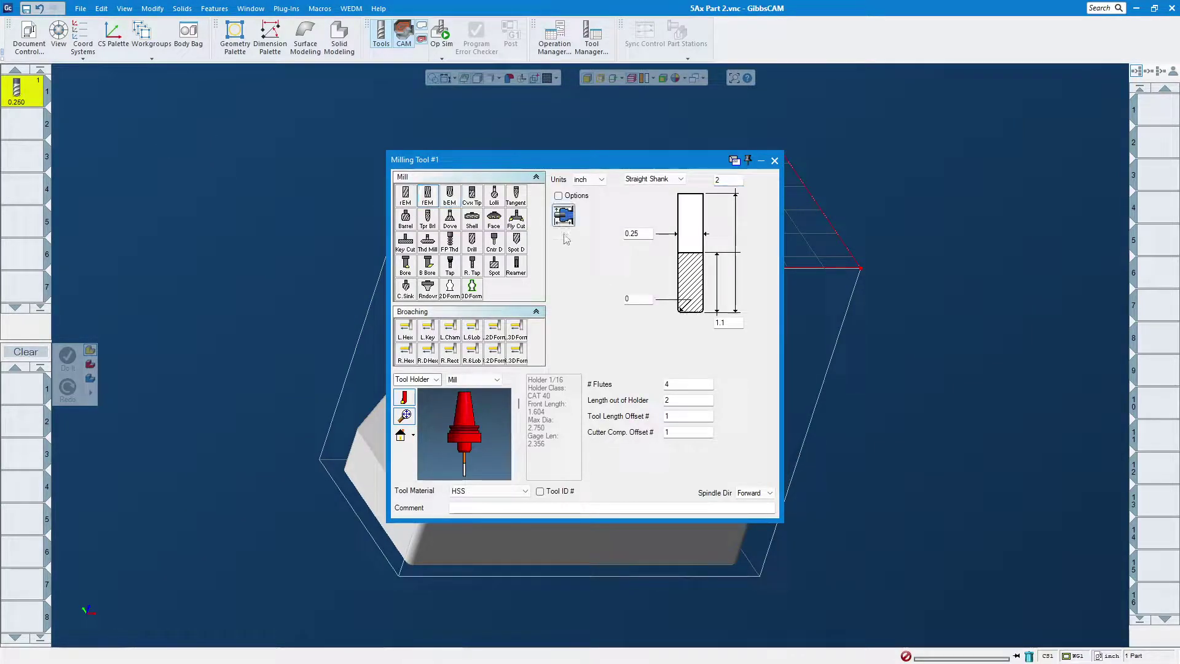
{"action": "double_click", "coordinate": [641, 233]}
{"action": "type", "text": ".75"}
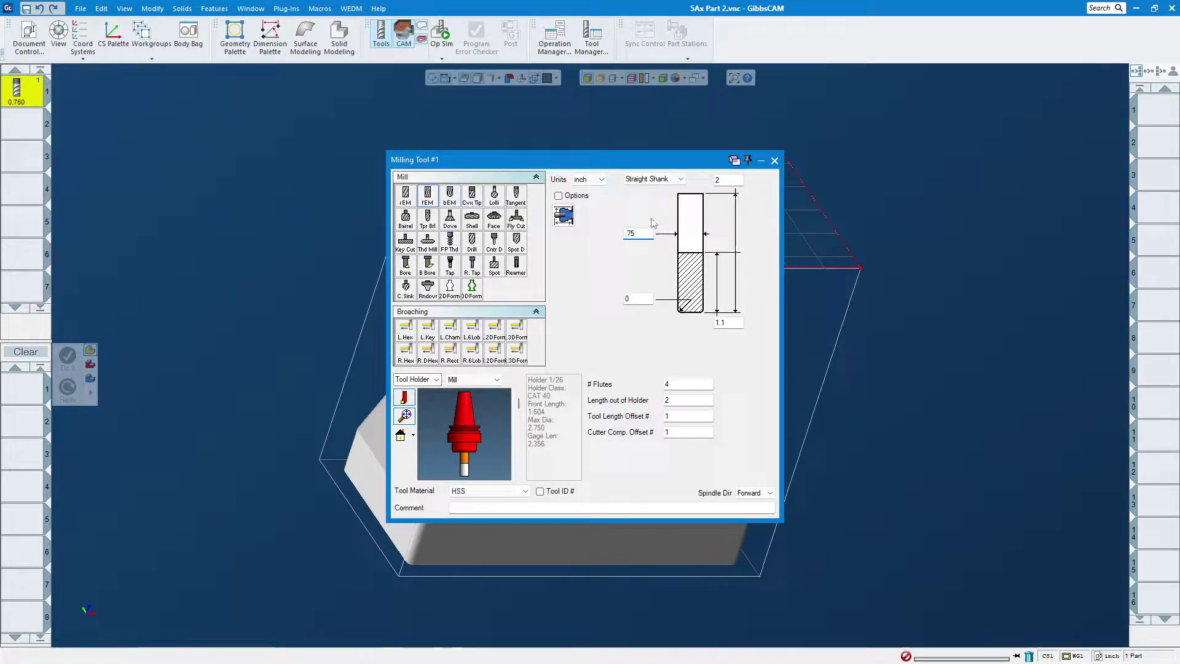
{"action": "left_click_drag", "start_coordinate": [629, 153], "coordinate": [511, 116]}
{"action": "left_click", "coordinate": [526, 191]}
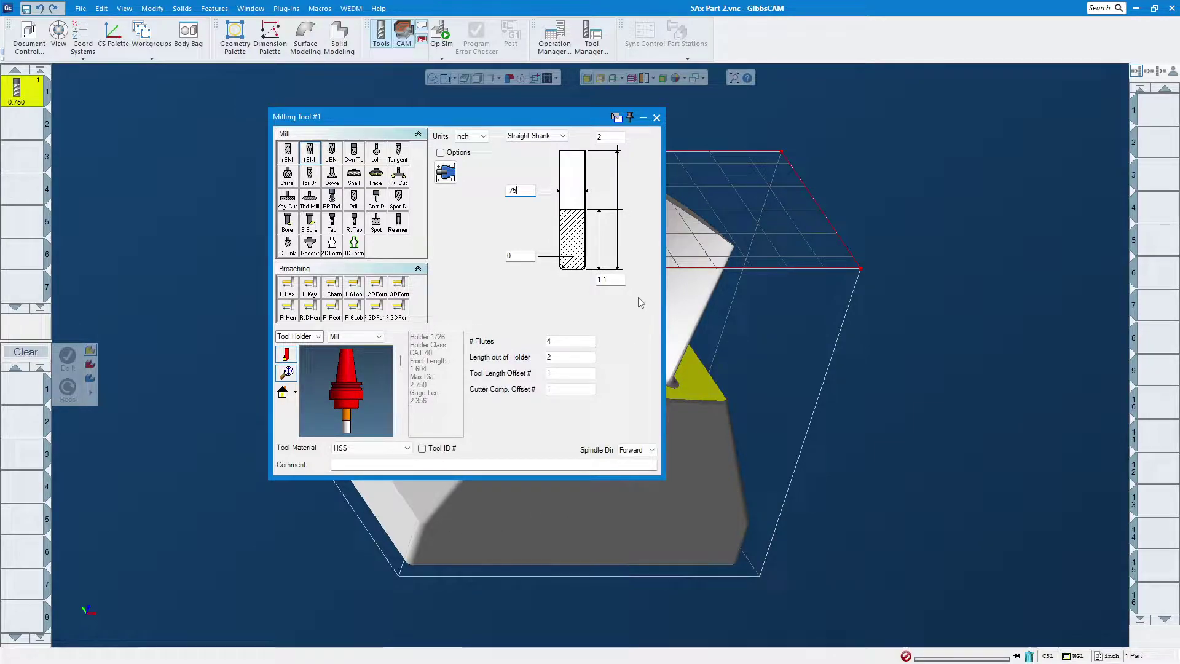
{"action": "left_click", "coordinate": [657, 118]}
- Examine the gap between the two blades, checking a blade's root fillet and selecting the floor face around them
{"action": "middle_click_drag", "start_coordinate": [659, 300], "coordinate": [438, 404]}
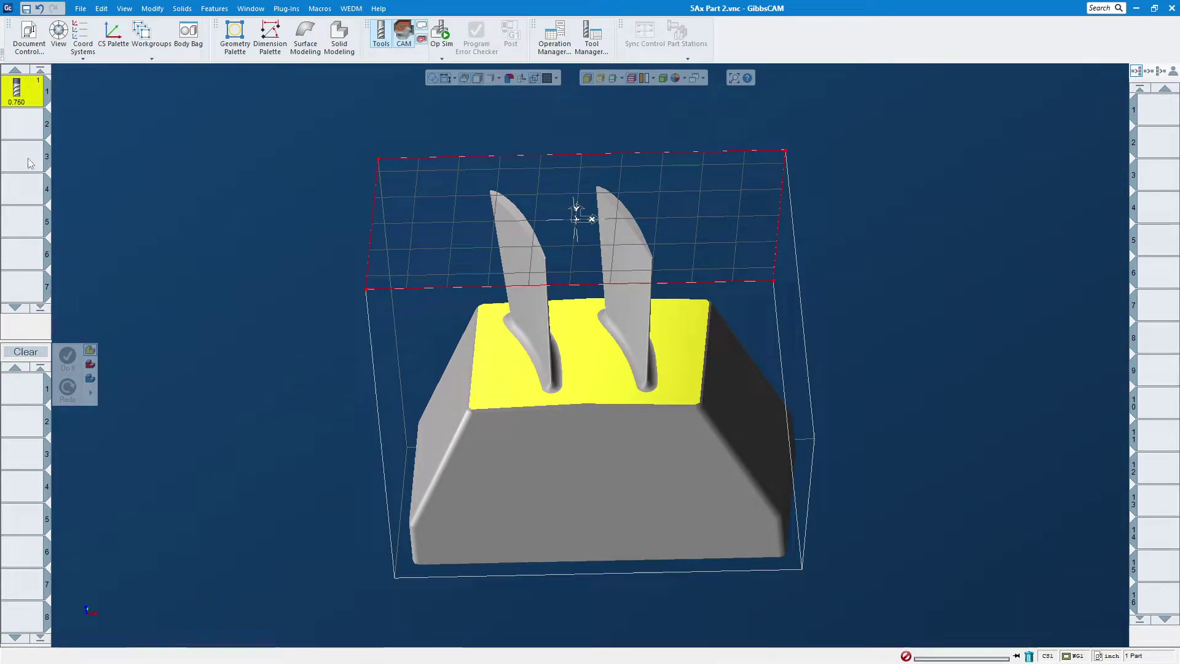
{"action": "middle_click_drag", "start_coordinate": [461, 310], "coordinate": [532, 373]}
{"action": "scroll", "coordinate": [532, 373], "scroll_direction": "up", "scroll_amount": 2}
{"action": "left_click", "coordinate": [543, 338]}
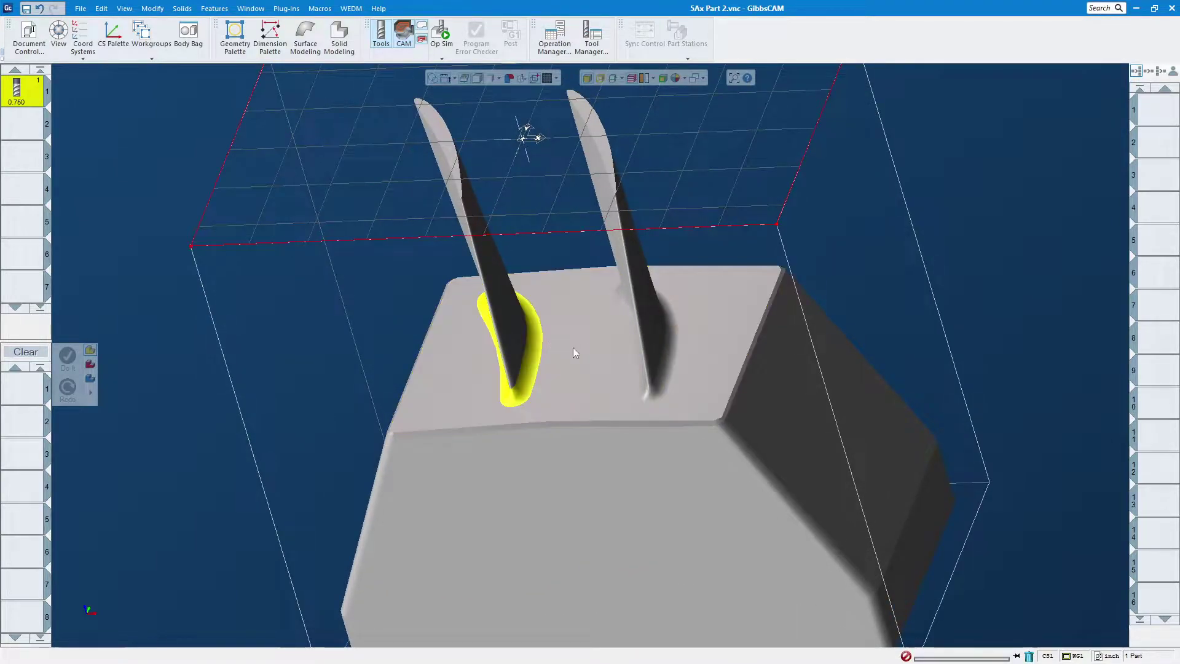
{"action": "left_click", "coordinate": [623, 336]}
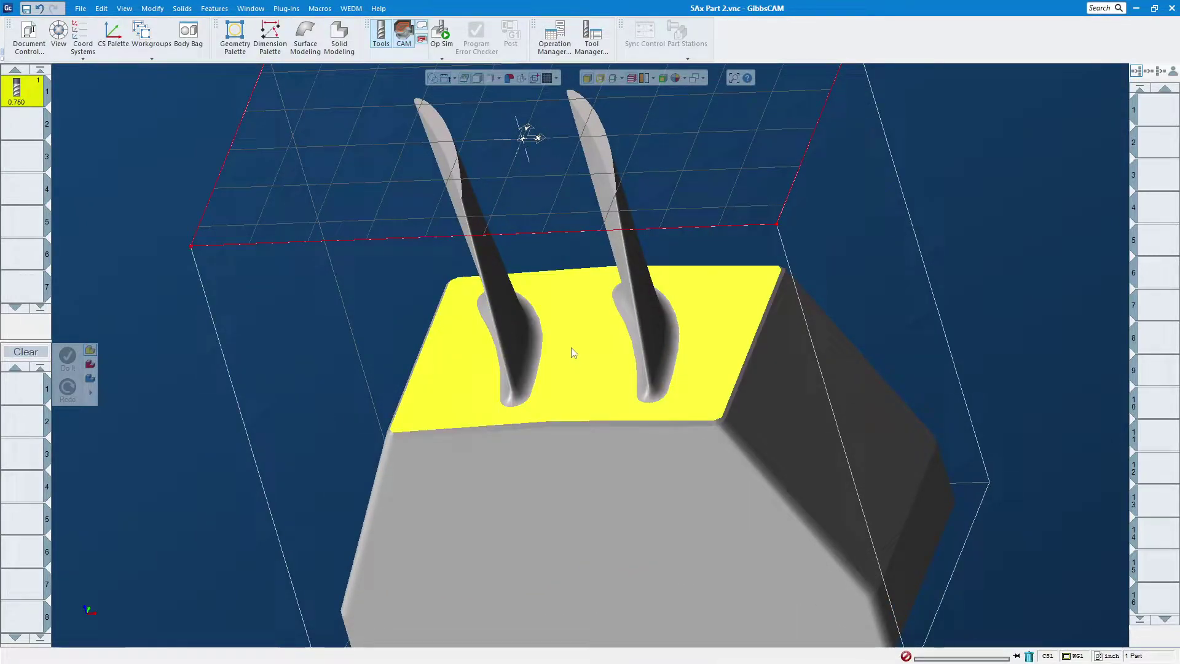
- Define milling tool 2 as a finish end mill (fEM) with a 0.375 inch diameter
{"action": "double_click", "coordinate": [20, 126]}
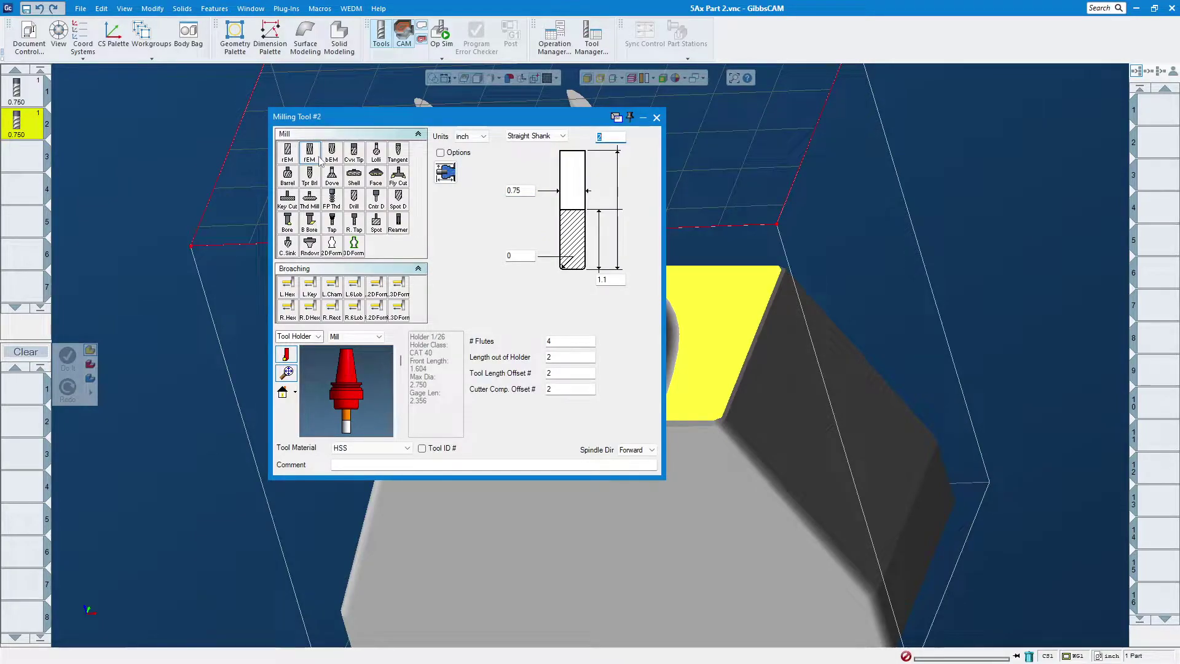
{"action": "left_click", "coordinate": [527, 191]}
{"action": "double_click", "coordinate": [527, 191]}
{"action": "type", "text": ".375"}
{"action": "key", "text": "Return"}
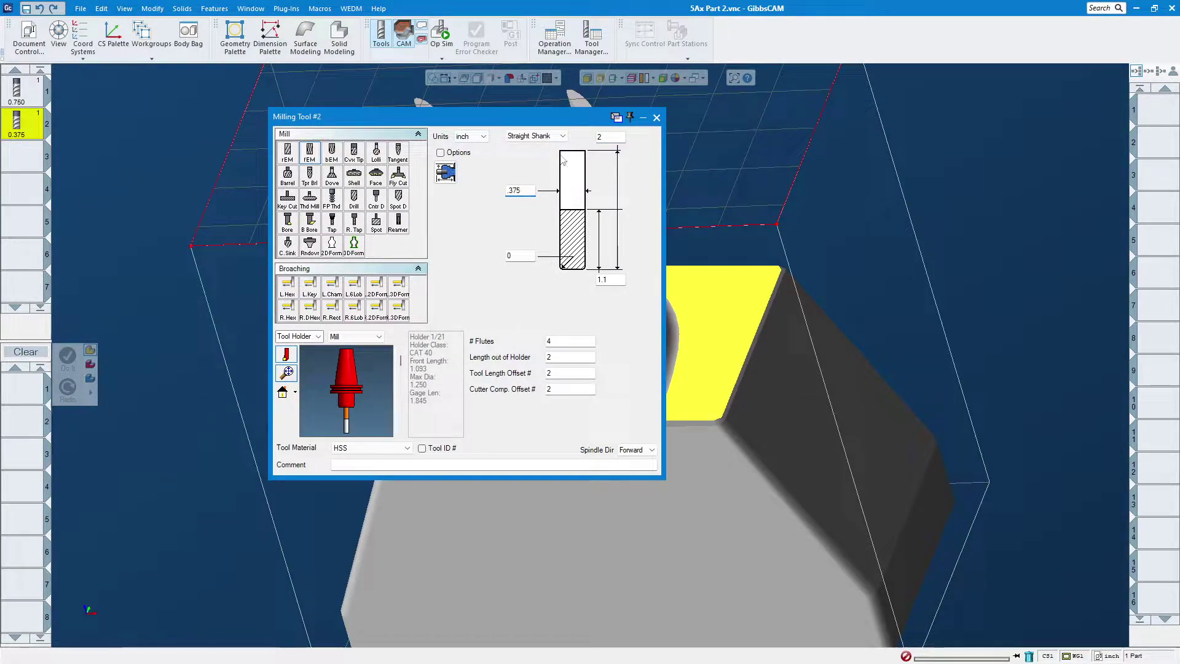
{"action": "left_click", "coordinate": [656, 118]}
- Create a VoluMill process that uses the 0.375 inch end mill
{"action": "scroll", "coordinate": [387, 261], "scroll_direction": "down", "scroll_amount": 3}
{"action": "middle_click_drag", "start_coordinate": [274, 404], "coordinate": [544, 238]}
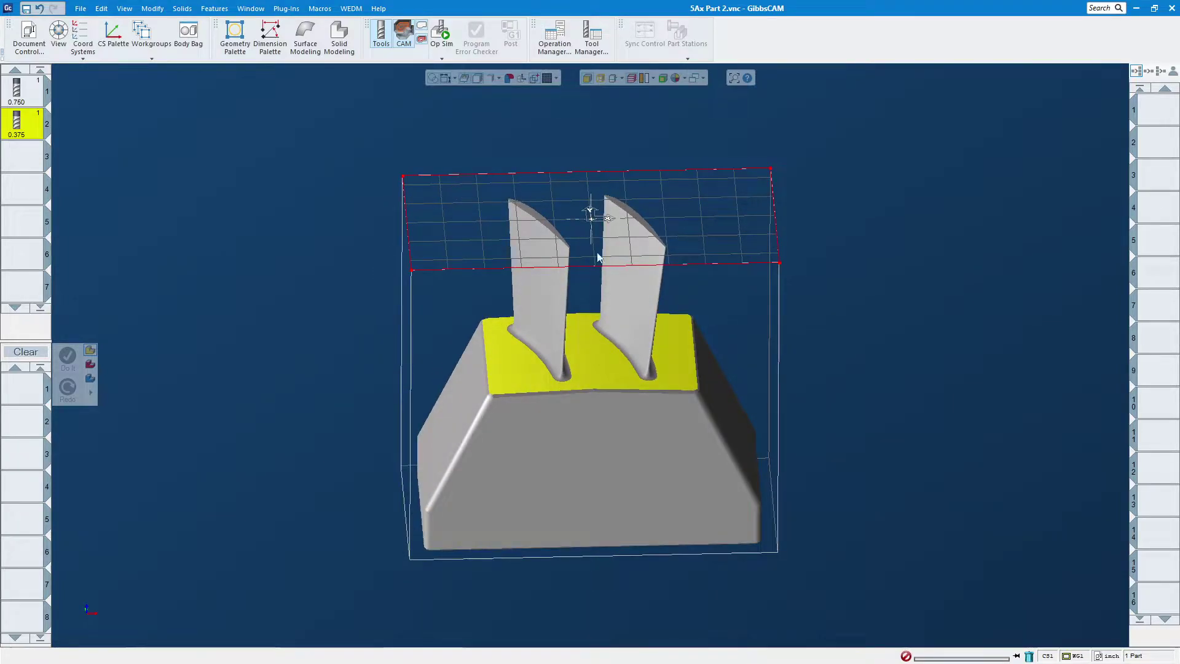
{"action": "left_click_drag", "start_coordinate": [24, 126], "coordinate": [22, 389]}
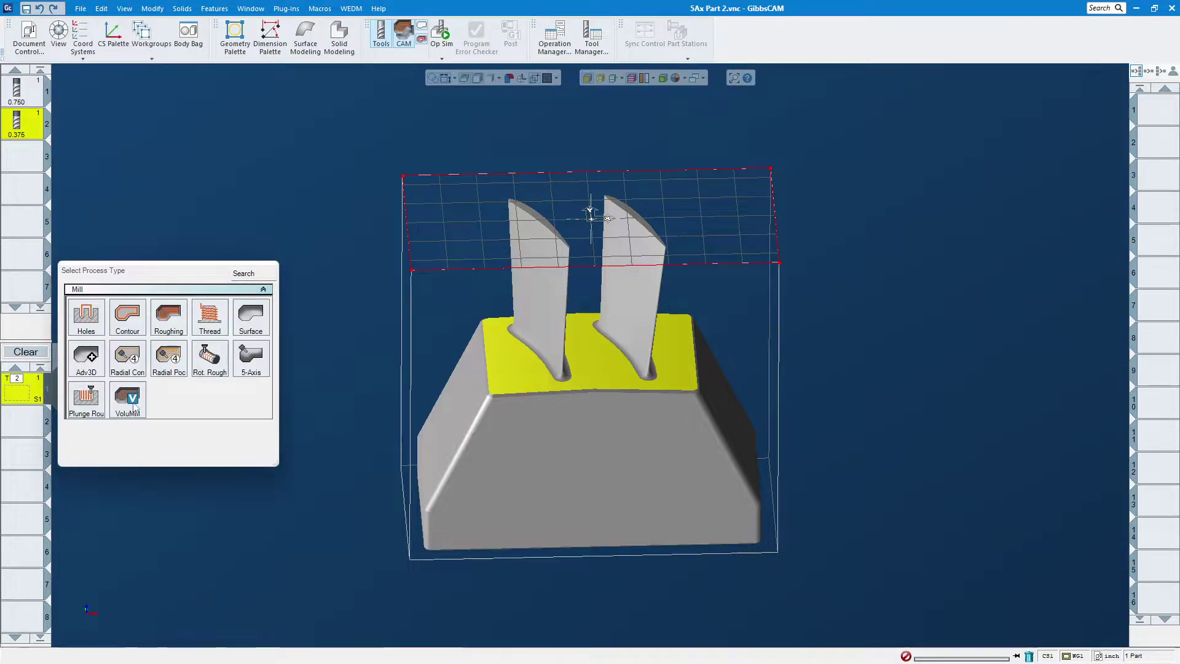
{"action": "left_click", "coordinate": [131, 407]}
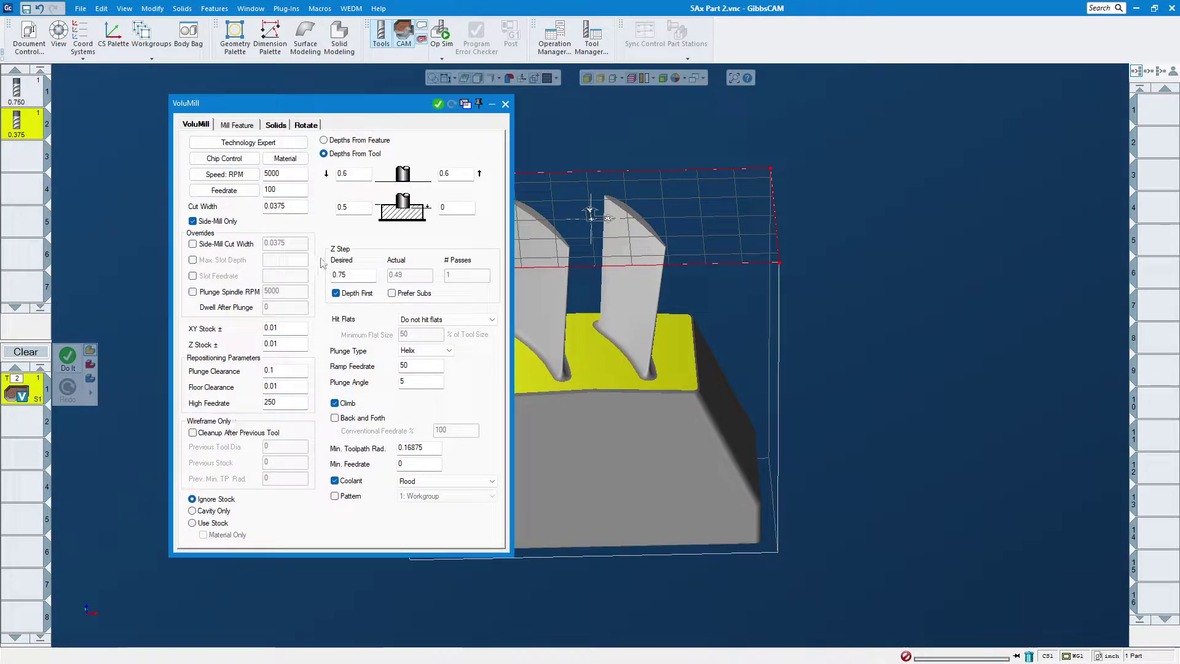
- Set the VoluMill cut width to 0.05
{"action": "double_click", "coordinate": [293, 174]}
{"action": "key", "text": "Tab"}
{"action": "key", "text": "Tab"}
{"action": "type", "text": ".05"}
{"action": "double_click", "coordinate": [281, 330]}
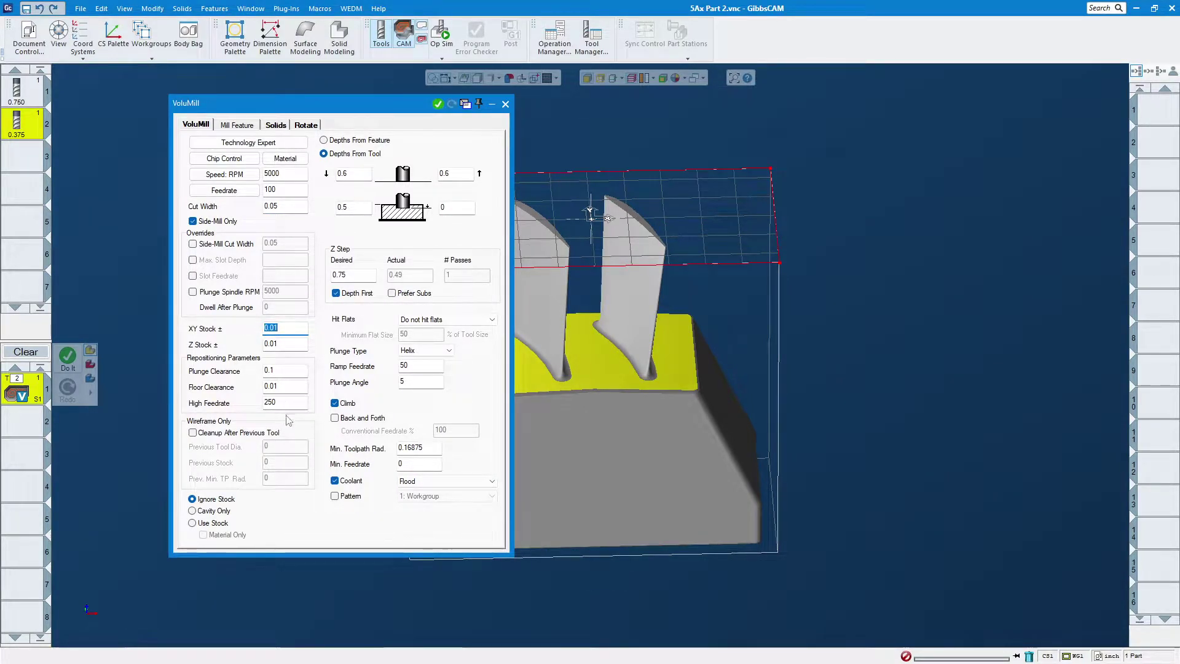
- Set the entry and exit clearances to 0.1 and the top surface Z to 0, and pick the -1.28548 final depth from the floor face
{"action": "double_click", "coordinate": [347, 173]}
{"action": "type", "text": "0.1"}
{"action": "double_click", "coordinate": [343, 207]}
{"action": "type", "text": "0"}
{"action": "double_click", "coordinate": [455, 174]}
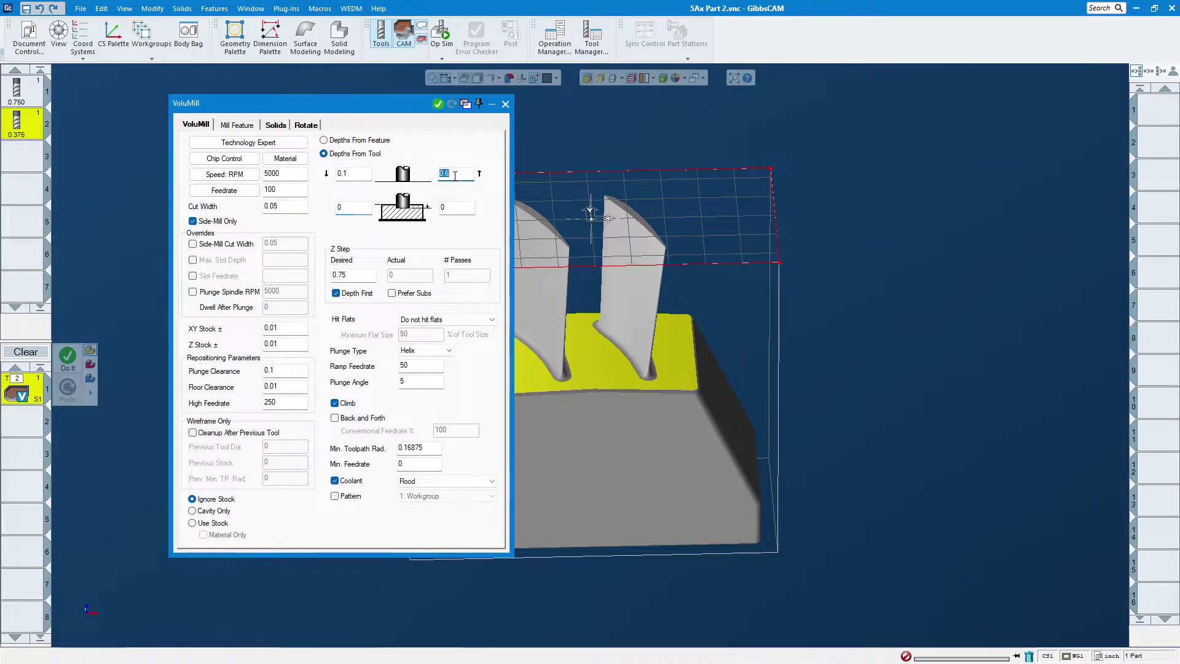
{"action": "type", "text": "0.1"}
{"action": "double_click", "coordinate": [460, 207]}
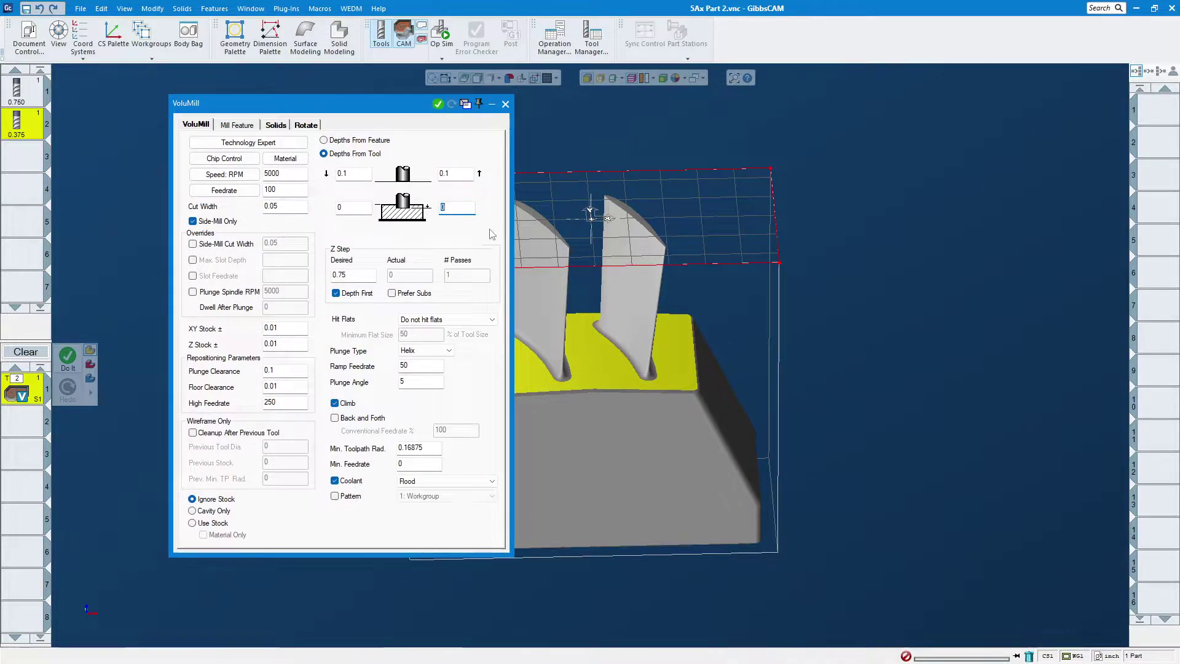
{"action": "left_click", "coordinate": [599, 363]}
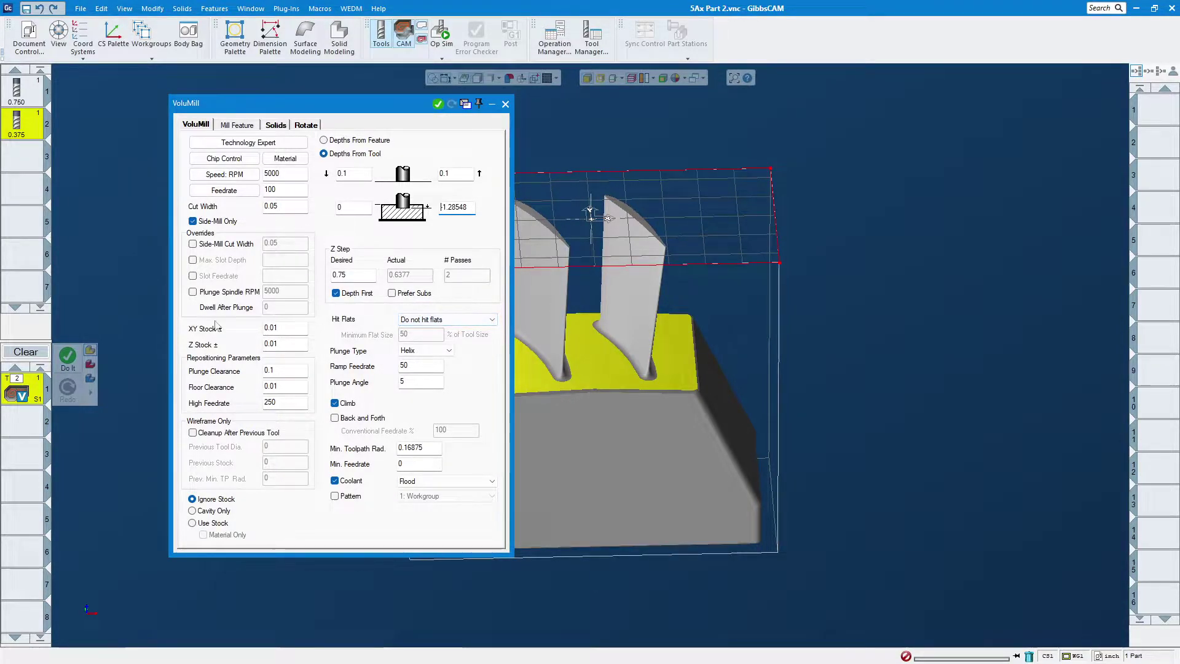
- Set the flute length of the 0.375 inch end mill to 1.5
{"action": "double_click", "coordinate": [14, 128]}
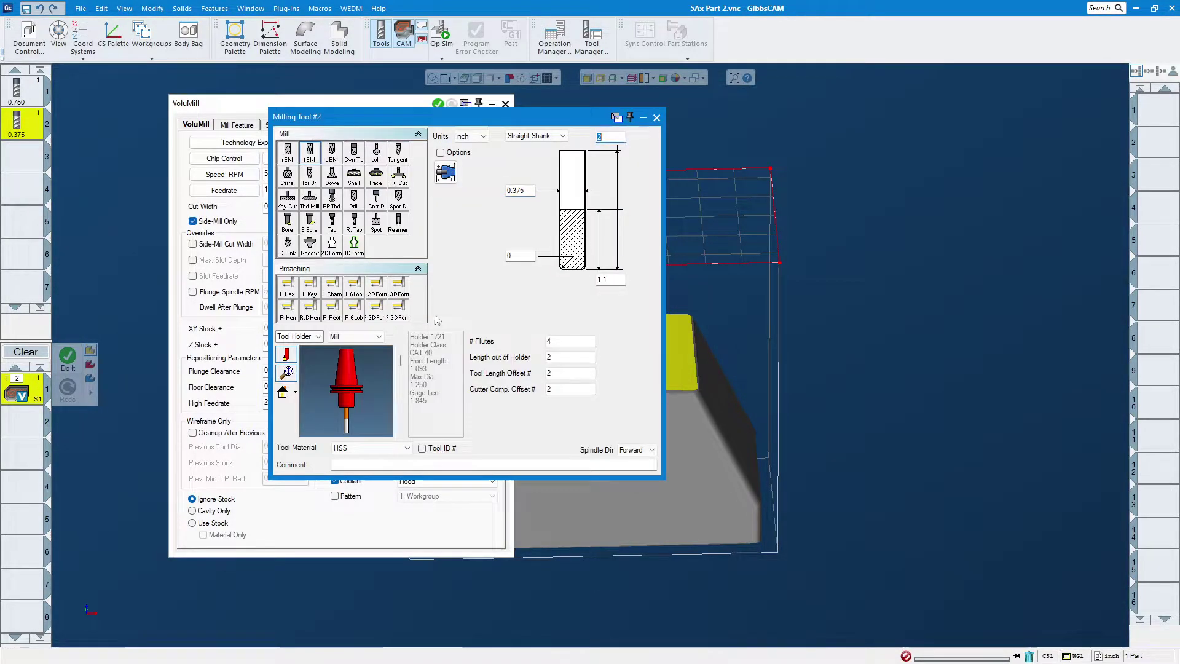
{"action": "left_click", "coordinate": [617, 280]}
{"action": "key", "text": "BackSpace"}
{"action": "key", "text": "BackSpace"}
{"action": "left_click", "coordinate": [656, 119]}
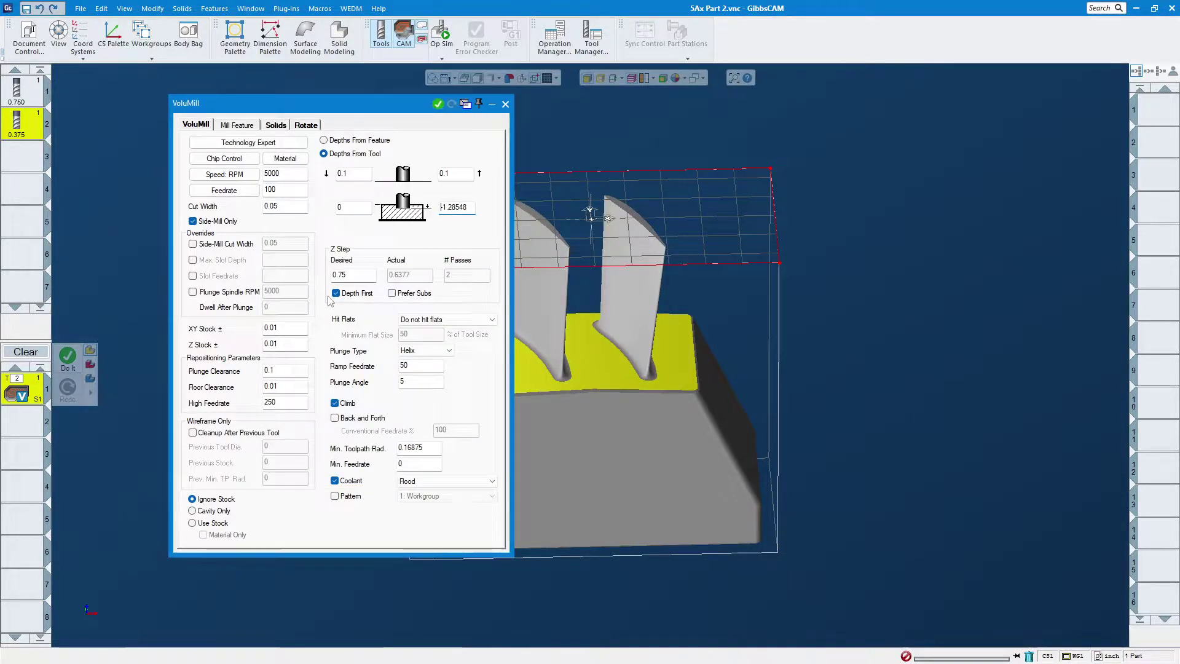
- Check the final depth, Z step and stock allowances of the VoluMill process and set it to Use Stock
{"action": "double_click", "coordinate": [459, 207]}
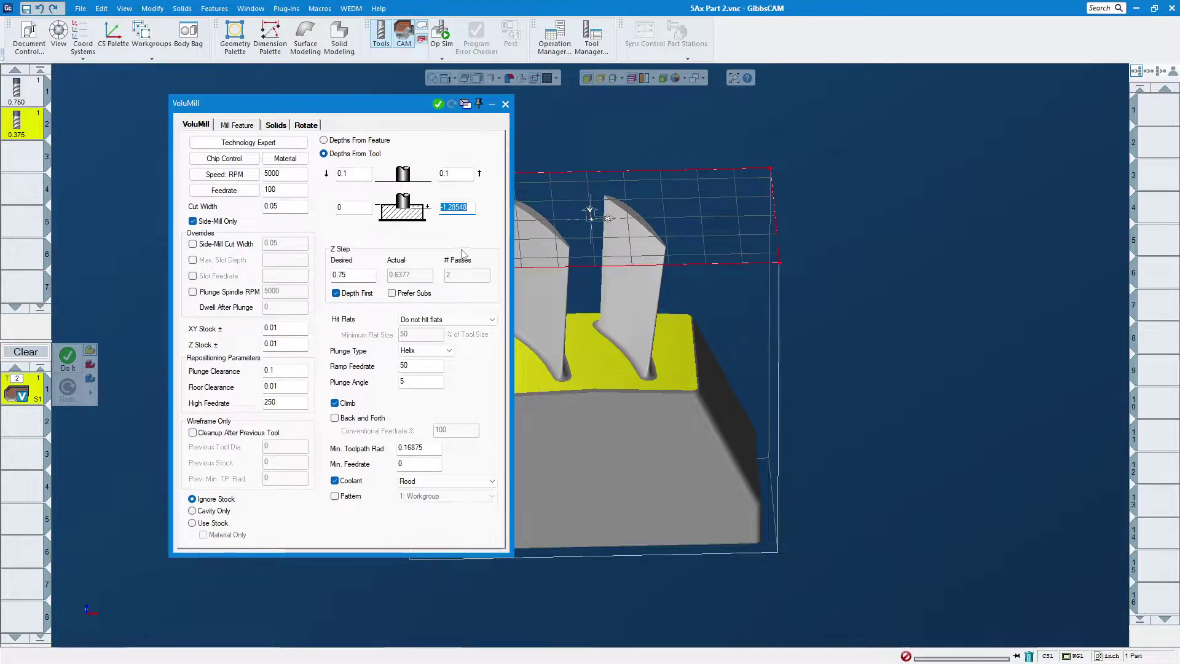
{"action": "middle_click_drag", "start_coordinate": [593, 273], "coordinate": [683, 273]}
{"action": "key", "text": "Tab"}
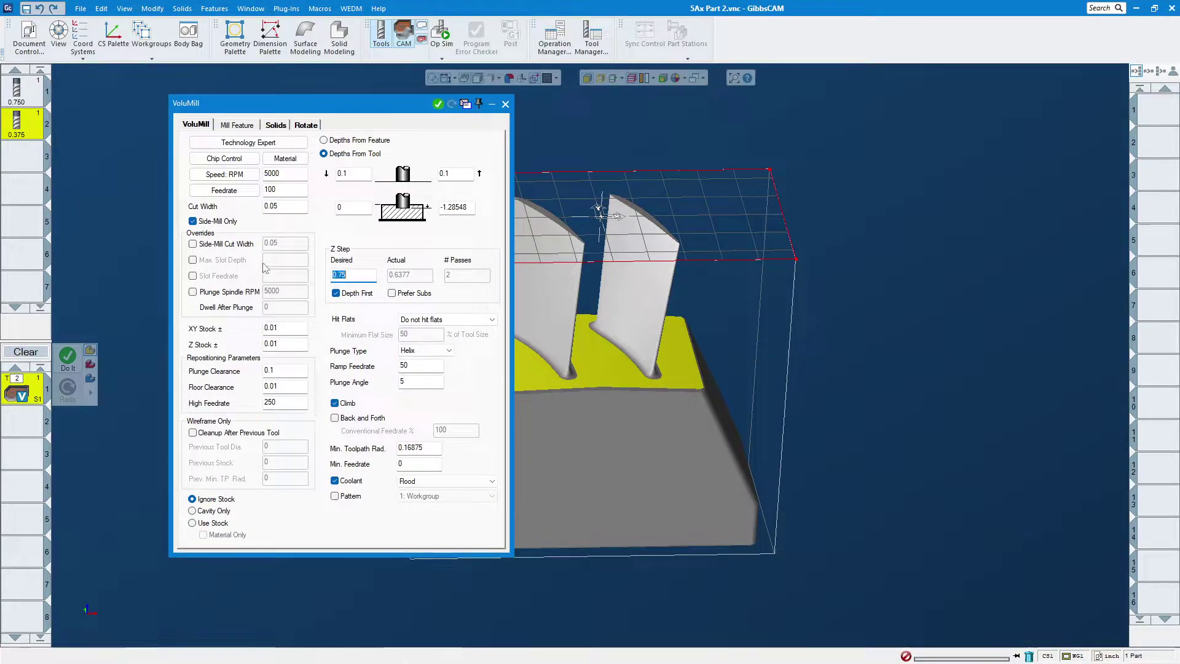
{"action": "left_click", "coordinate": [281, 329]}
{"action": "double_click", "coordinate": [282, 345]}
{"action": "left_click", "coordinate": [204, 527]}
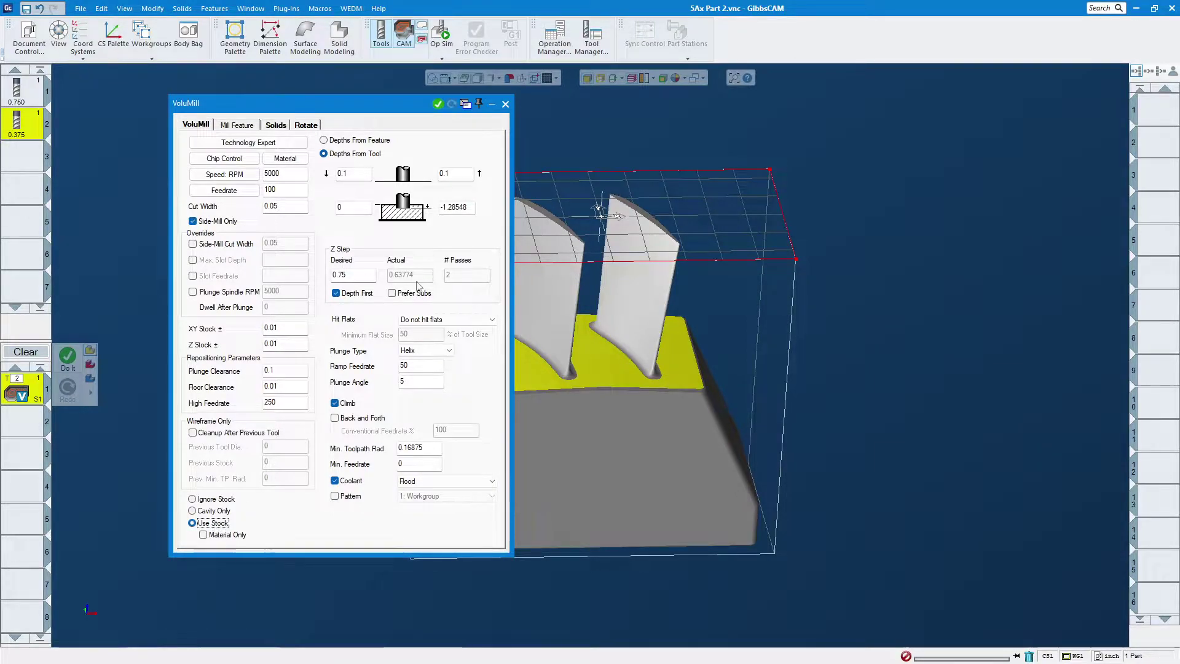
{"action": "left_click", "coordinate": [236, 125]}
{"action": "left_click", "coordinate": [275, 125]}
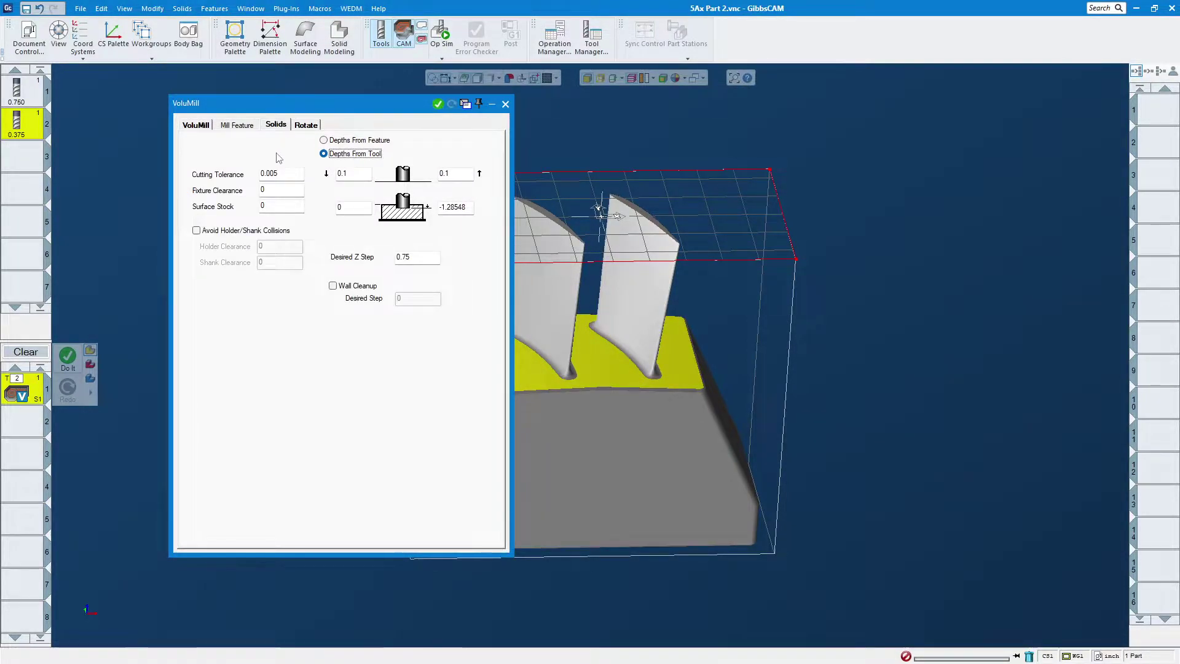
{"action": "left_click", "coordinate": [312, 129]}
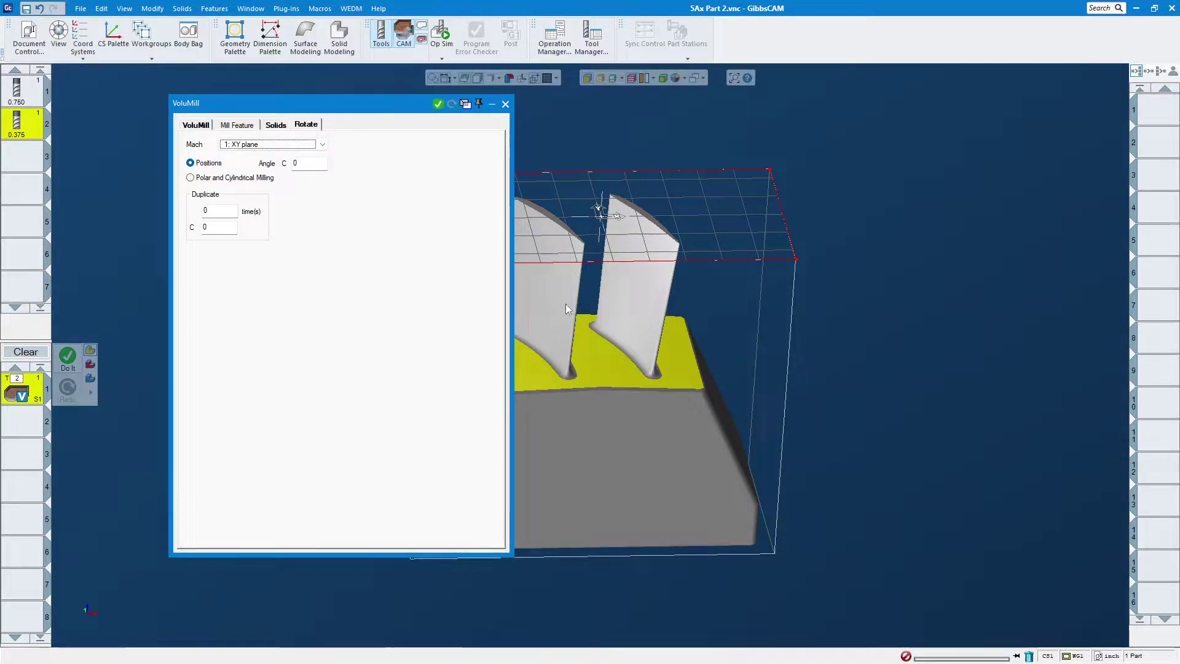
{"action": "left_click", "coordinate": [276, 125]}
{"action": "left_click", "coordinate": [236, 125]}
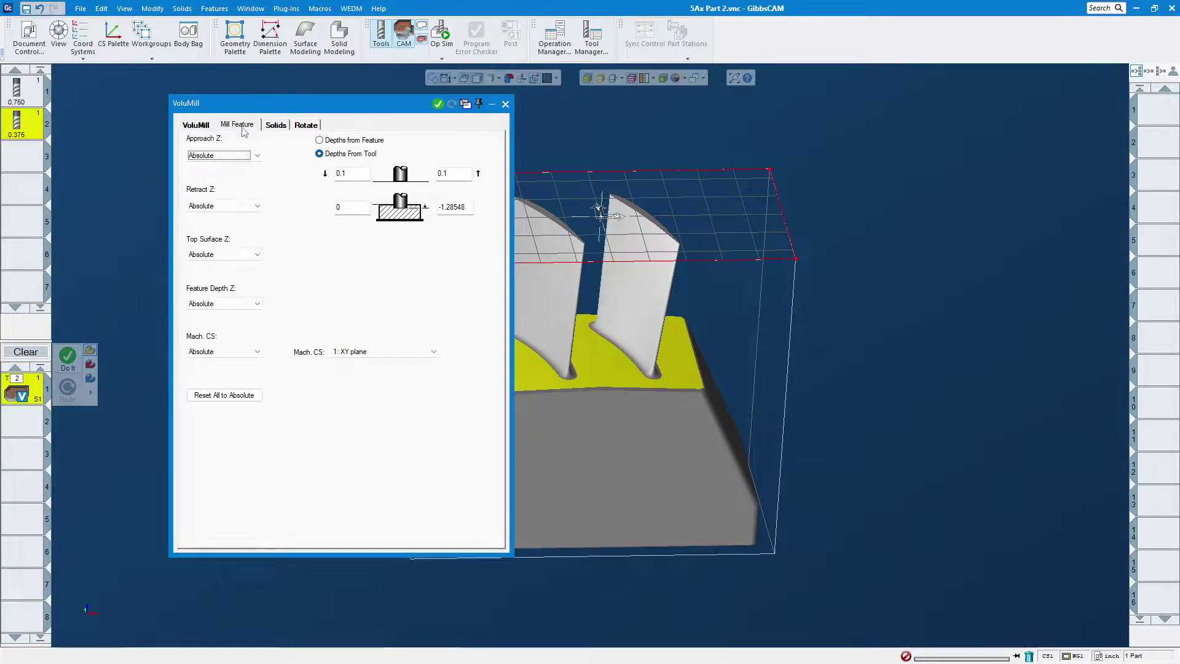
{"action": "left_click", "coordinate": [197, 129]}
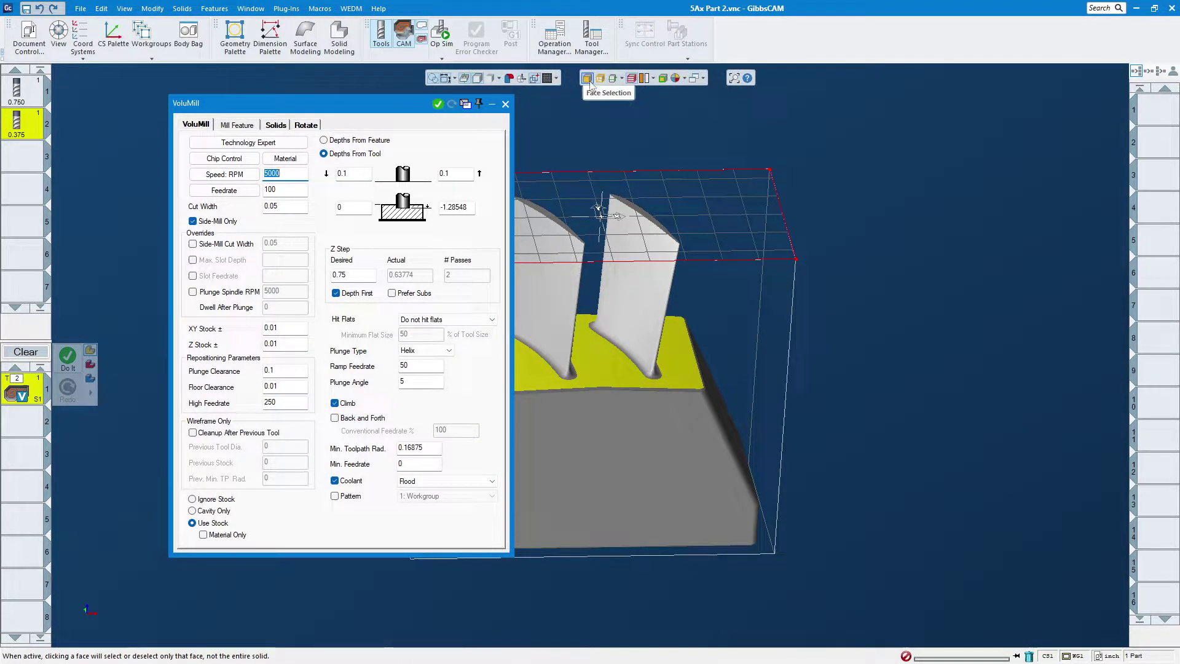
- Select the two-blade body and the rectangular air boundary above it, and generate the VoluMill toolpath
{"action": "left_click", "coordinate": [646, 452]}
{"action": "scroll", "coordinate": [695, 473], "scroll_direction": "down", "scroll_amount": 3}
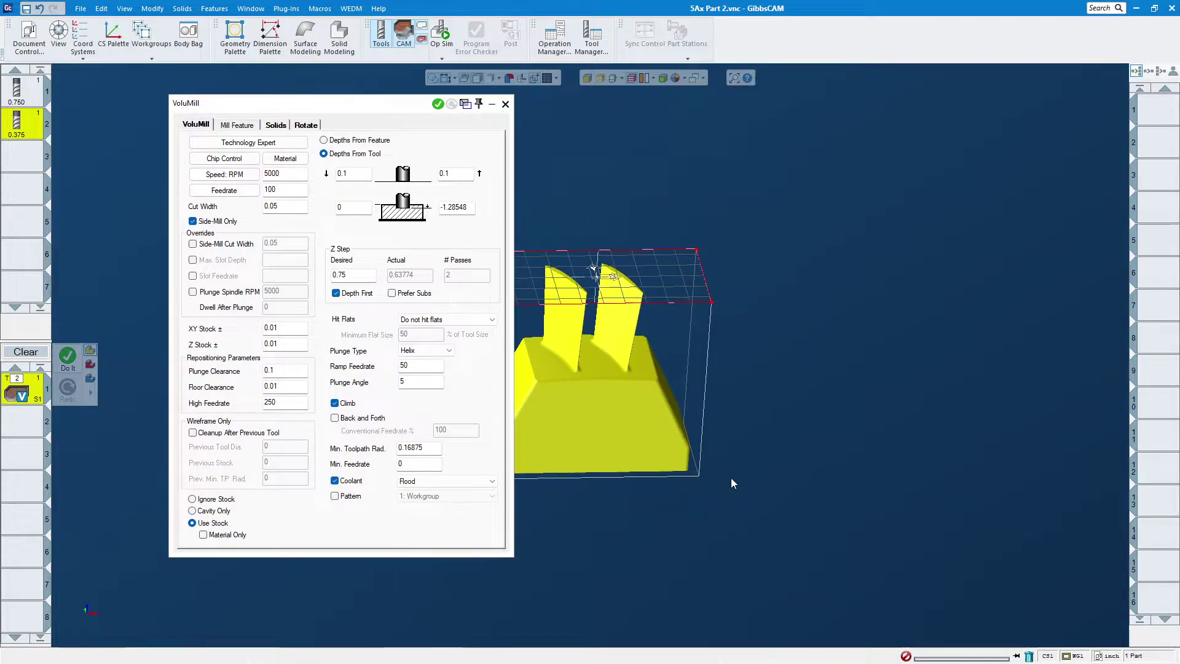
{"action": "left_click", "coordinate": [676, 249]}
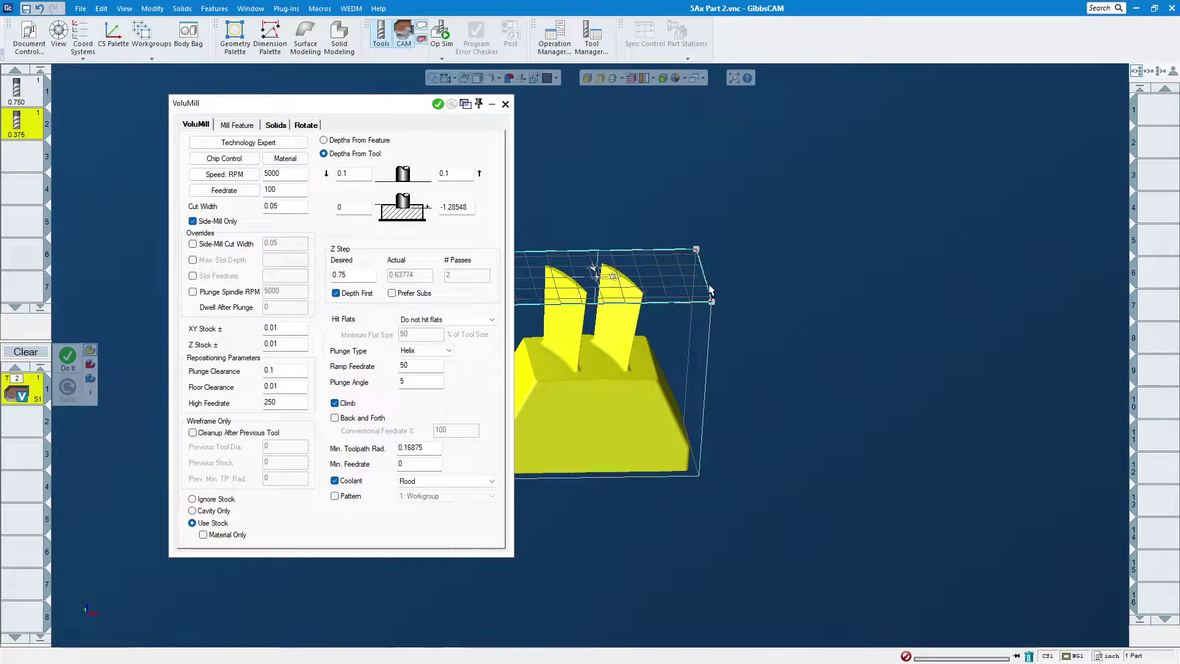
{"action": "left_click", "coordinate": [438, 103]}
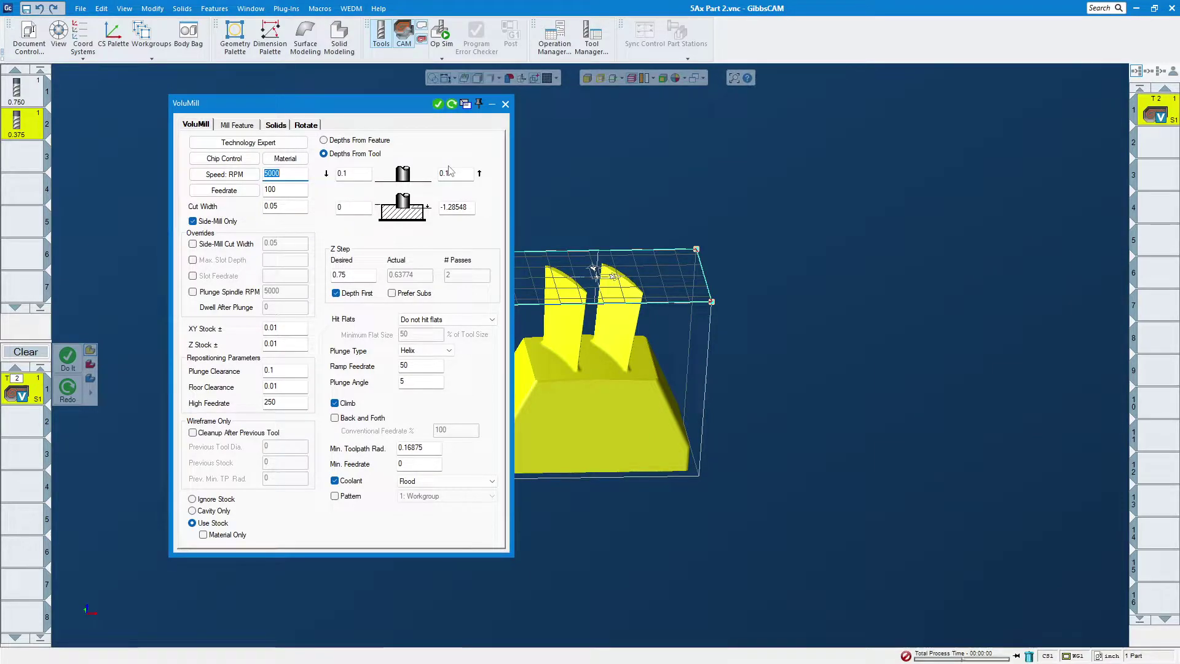
{"action": "scroll", "coordinate": [811, 499], "scroll_direction": "down", "scroll_amount": 3}
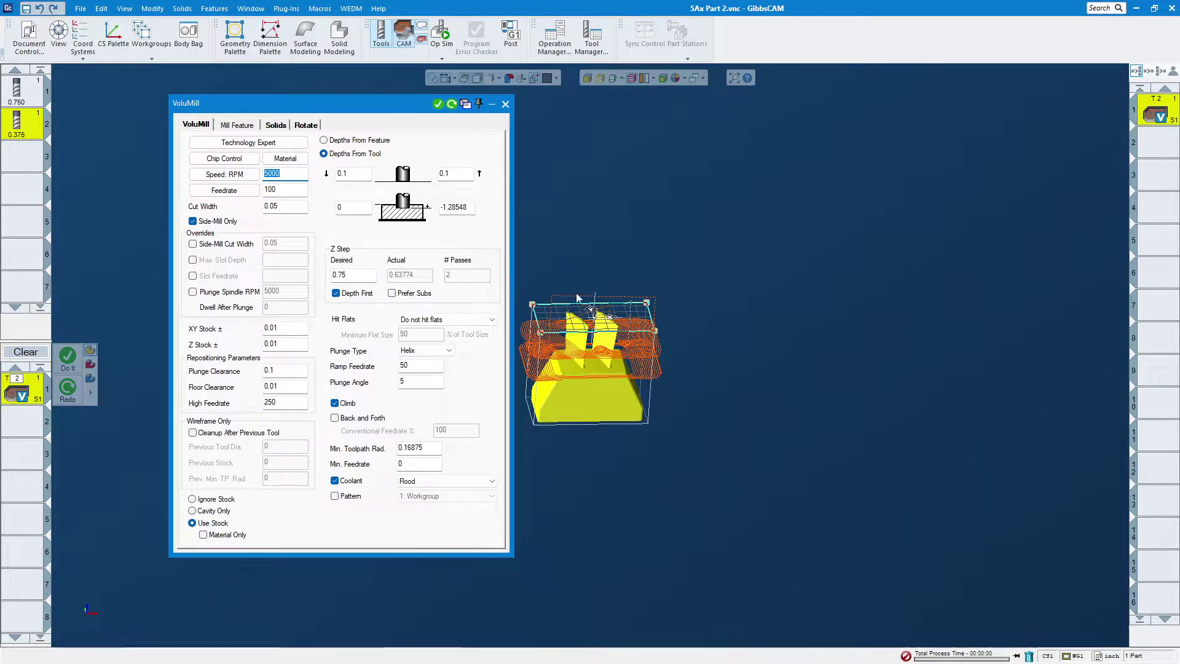
{"action": "scroll", "coordinate": [609, 363], "scroll_direction": "down", "scroll_amount": 3}
{"action": "left_click_drag", "start_coordinate": [545, 297], "coordinate": [641, 410]}
{"action": "middle_click_drag", "start_coordinate": [624, 394], "coordinate": [499, 402]}
{"action": "scroll", "coordinate": [706, 467], "scroll_direction": "up", "scroll_amount": 4}
{"action": "middle_click_drag", "start_coordinate": [737, 344], "coordinate": [639, 338]}
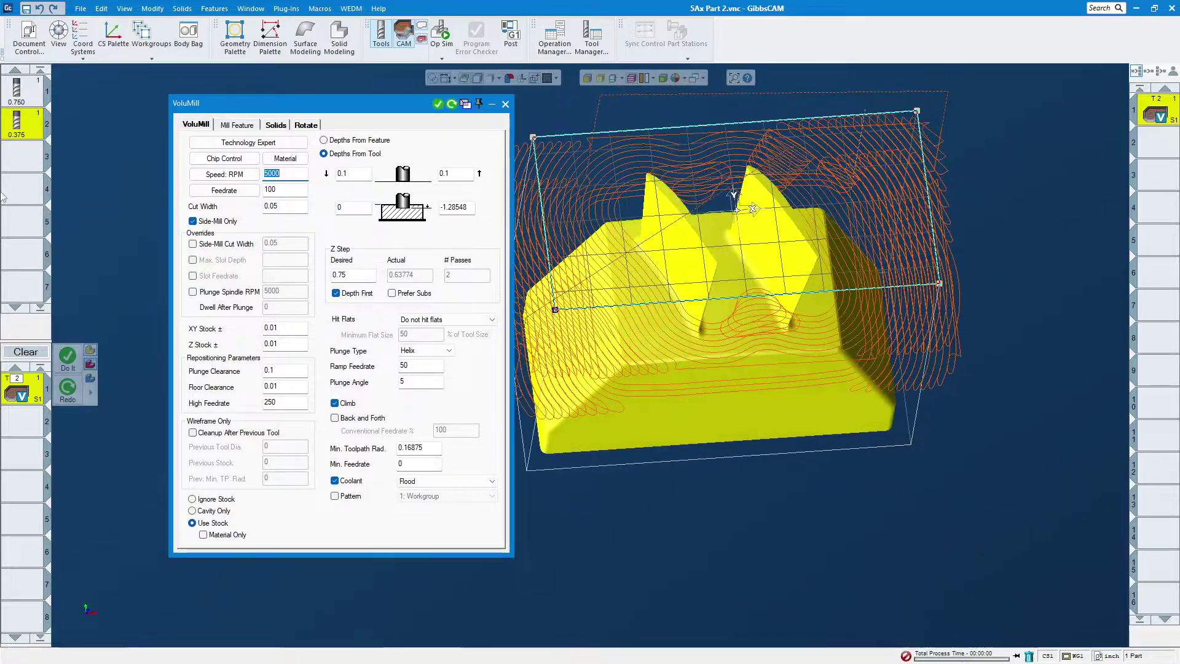
- Change the diameter of milling tool 2 to 0.25 inch and recalculate the VoluMill toolpath between the blades
{"action": "double_click", "coordinate": [19, 123]}
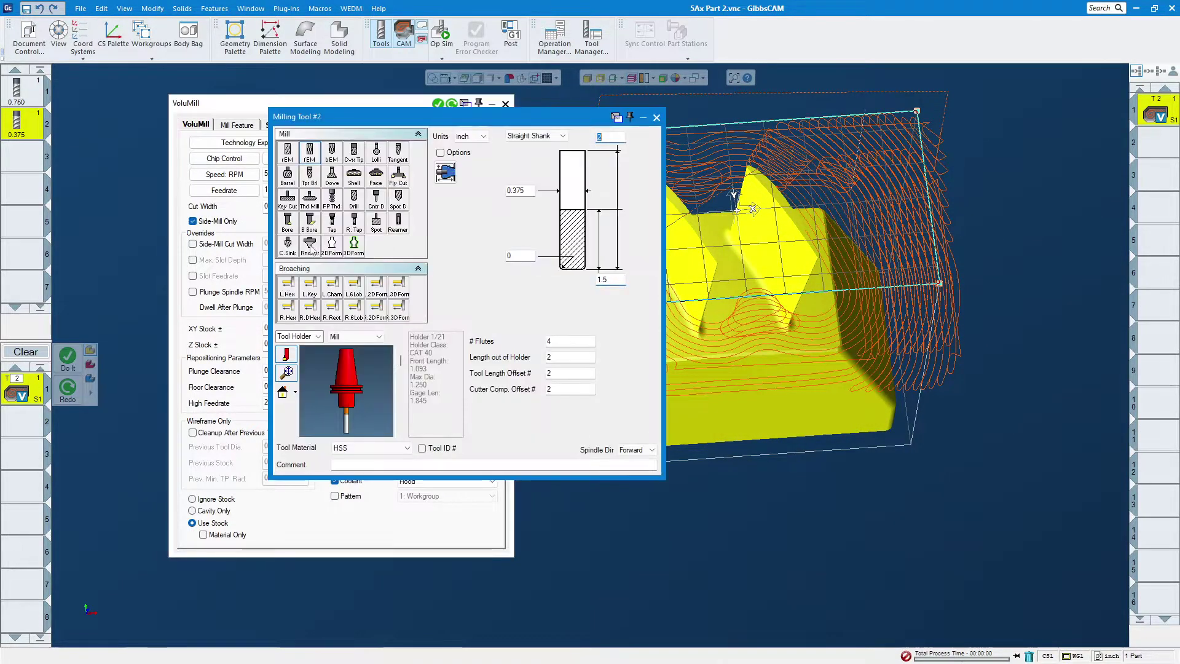
{"action": "type", "text": ".25"}
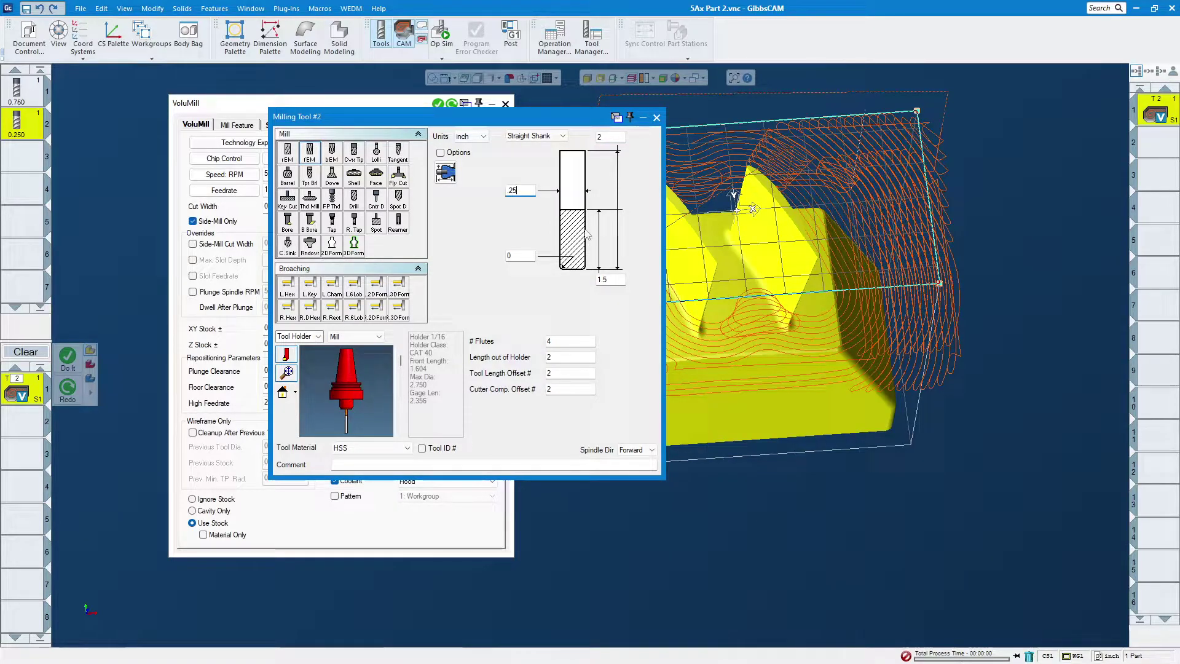
{"action": "left_click", "coordinate": [656, 118]}
{"action": "left_click", "coordinate": [69, 400]}
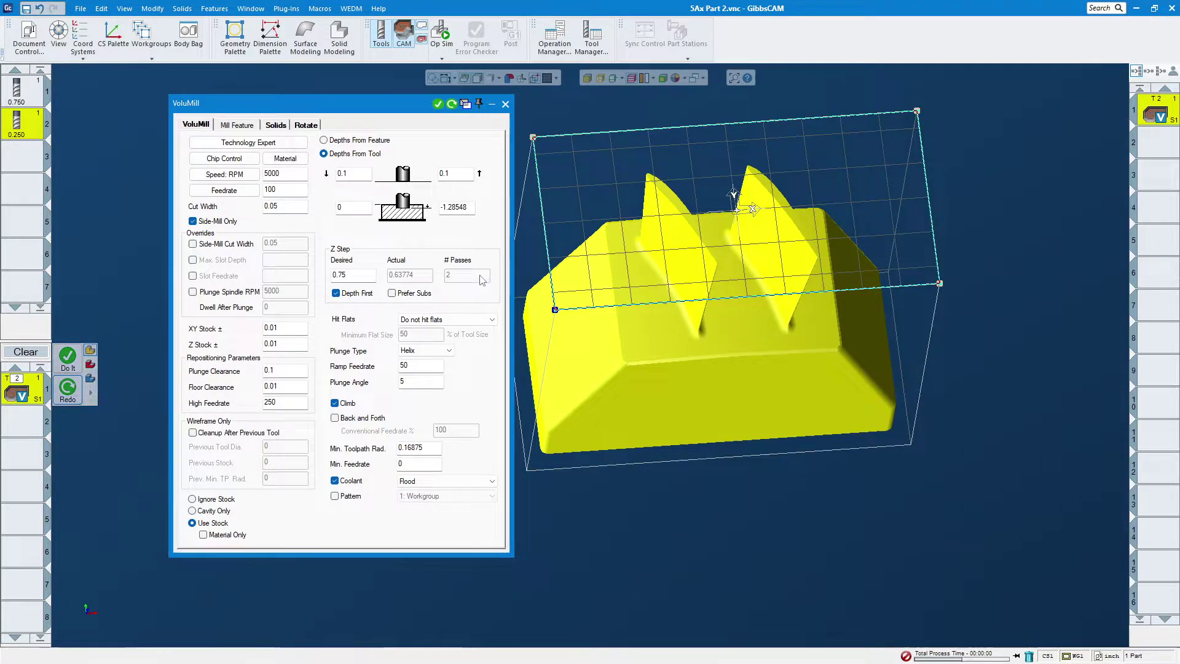
{"action": "middle_click_drag", "start_coordinate": [715, 302], "coordinate": [556, 405]}
{"action": "scroll", "coordinate": [618, 368], "scroll_direction": "up", "scroll_amount": 4}
{"action": "middle_click_drag", "start_coordinate": [618, 368], "coordinate": [702, 399]}
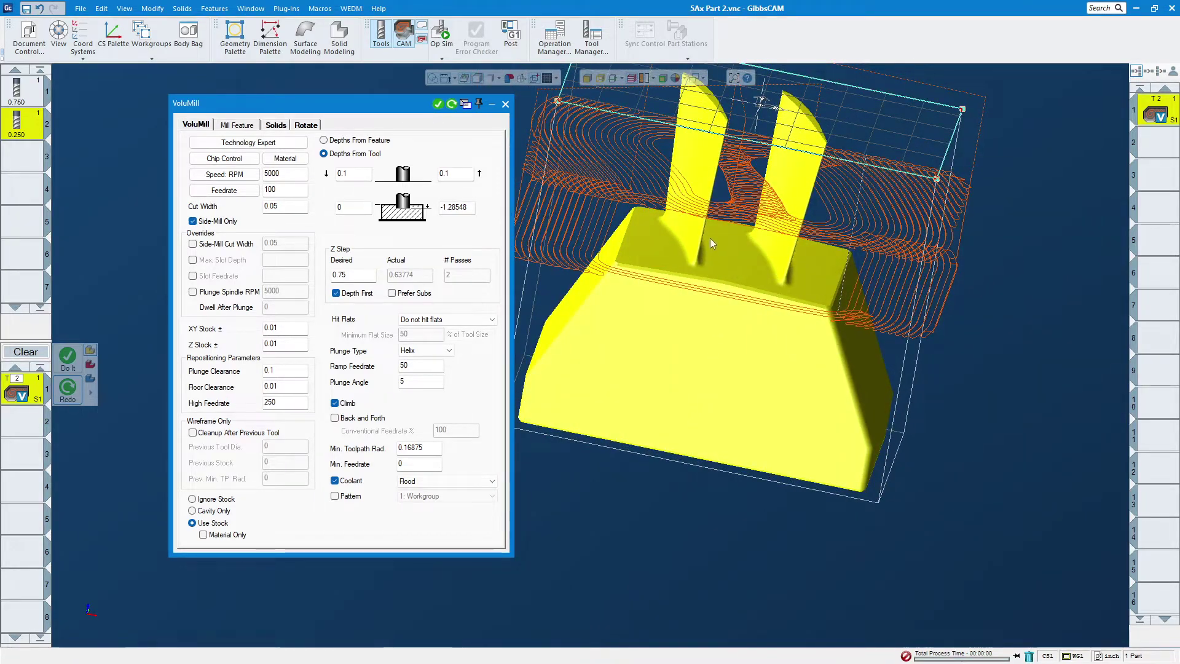
{"action": "middle_click_drag", "start_coordinate": [726, 245], "coordinate": [832, 264]}
{"action": "scroll", "coordinate": [831, 264], "scroll_direction": "up", "scroll_amount": 3}
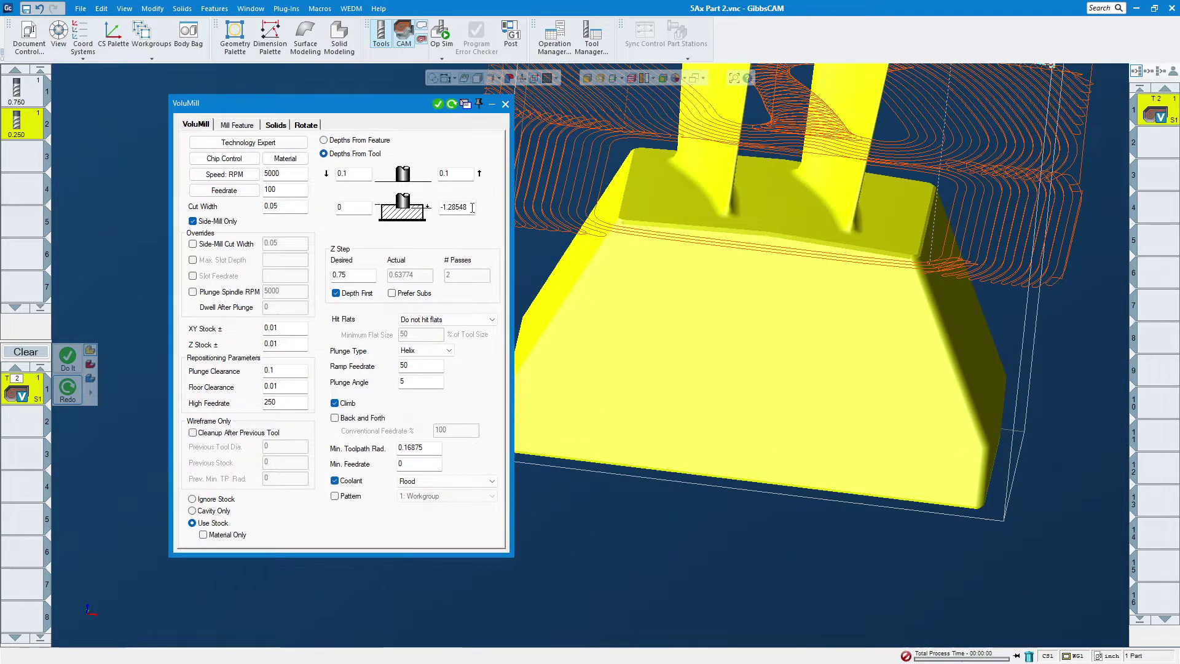
- Enable Wall Cleanup with a desired step of 0.25 in the VoluMill process and recalculate the toolpath
{"action": "left_click", "coordinate": [306, 125]}
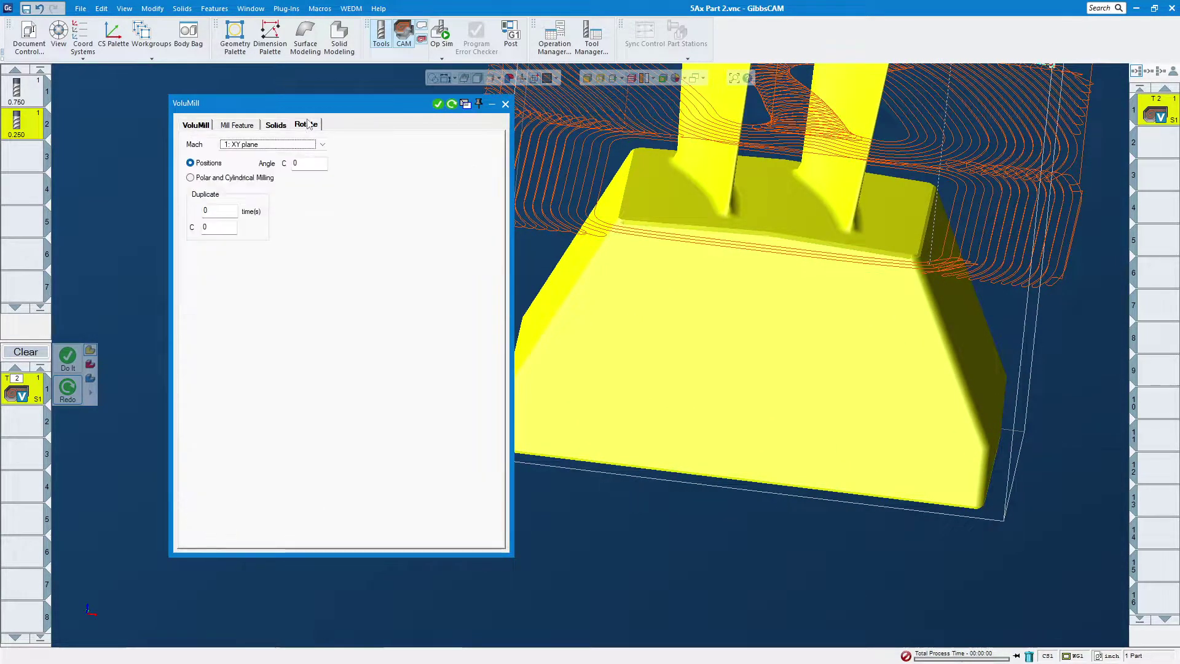
{"action": "left_click", "coordinate": [277, 127]}
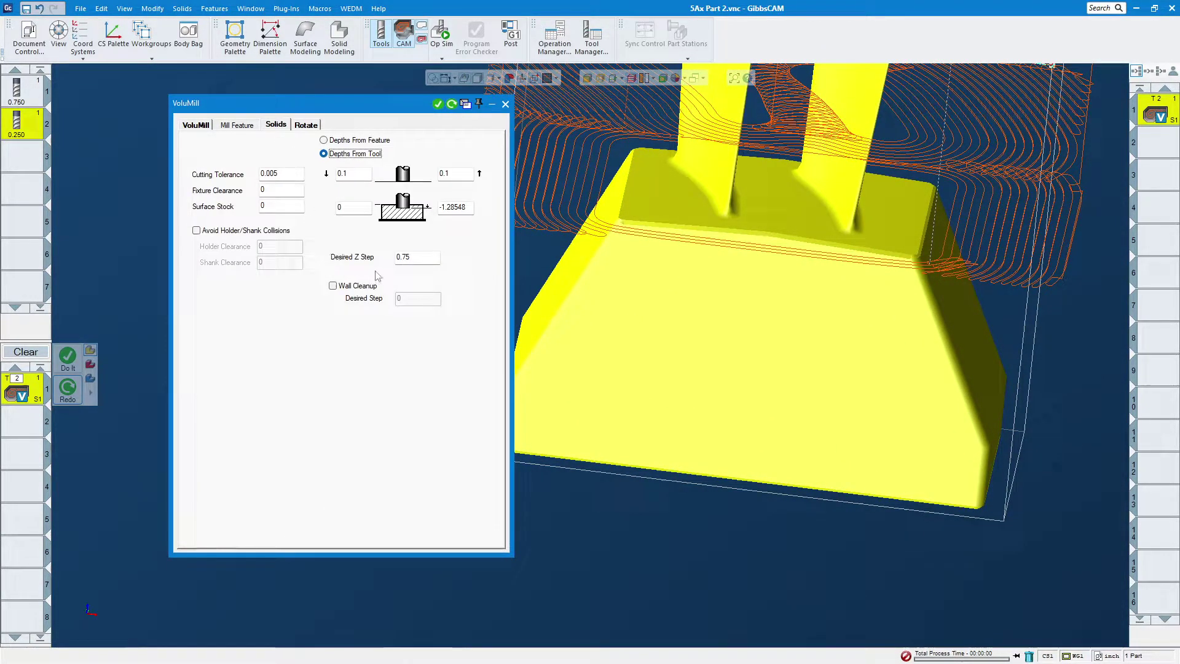
{"action": "left_click", "coordinate": [366, 287]}
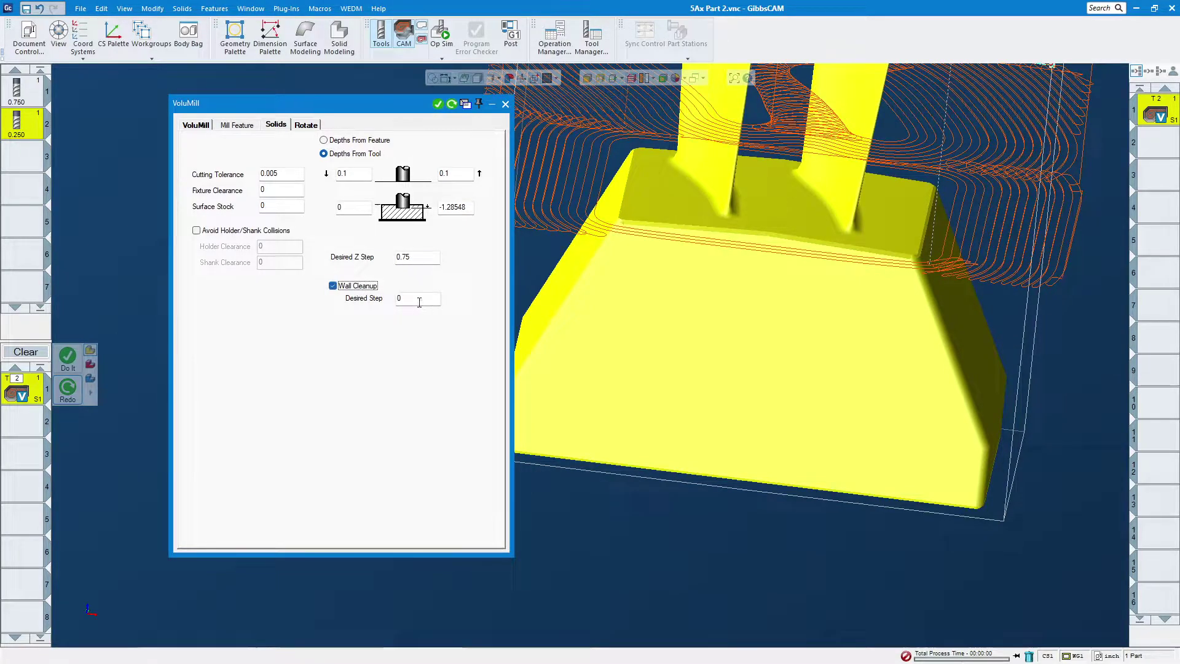
{"action": "type", "text": ".25"}
{"action": "left_click", "coordinate": [452, 104]}
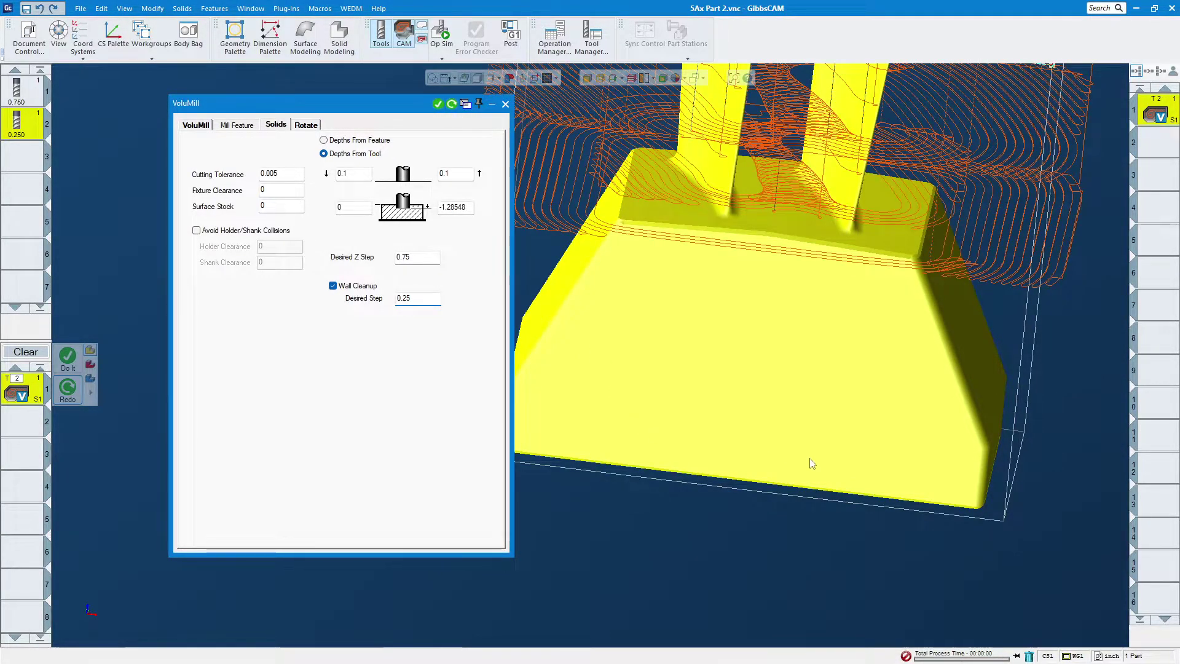
{"action": "scroll", "coordinate": [811, 462], "scroll_direction": "down", "scroll_amount": 3}
{"action": "middle_click_drag", "start_coordinate": [728, 292], "coordinate": [824, 392]}
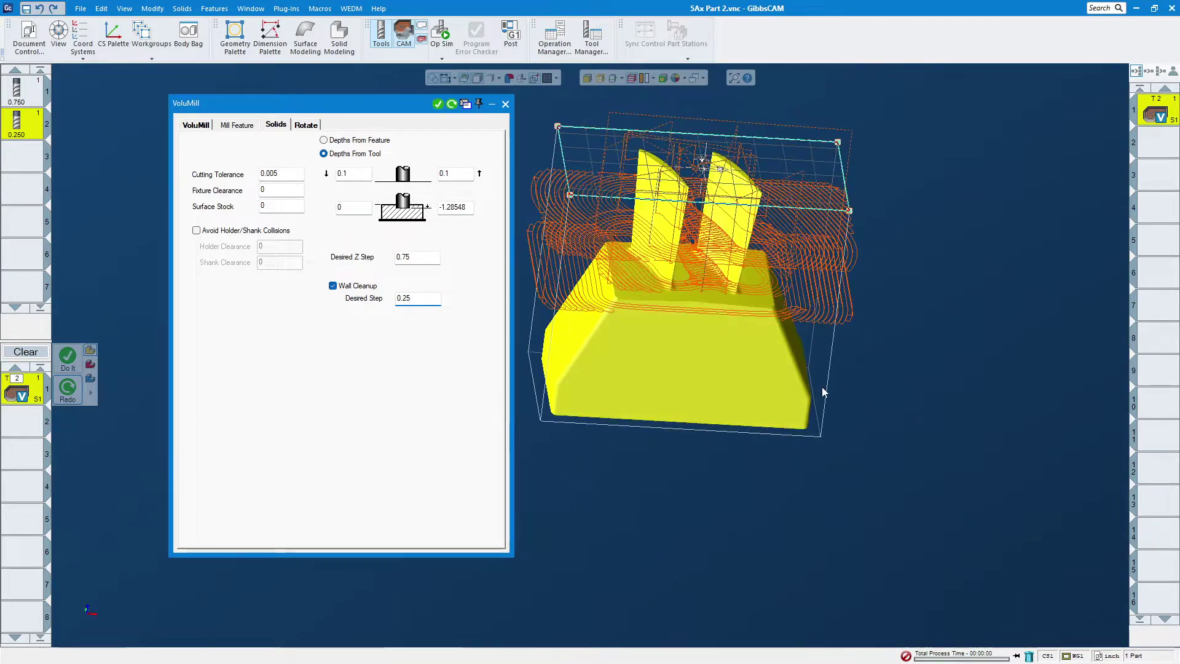
- Simulate the VoluMill operation in Op Sim and examine the roughed blades and floor
{"action": "left_click", "coordinate": [505, 104]}
{"action": "left_click", "coordinate": [441, 40]}
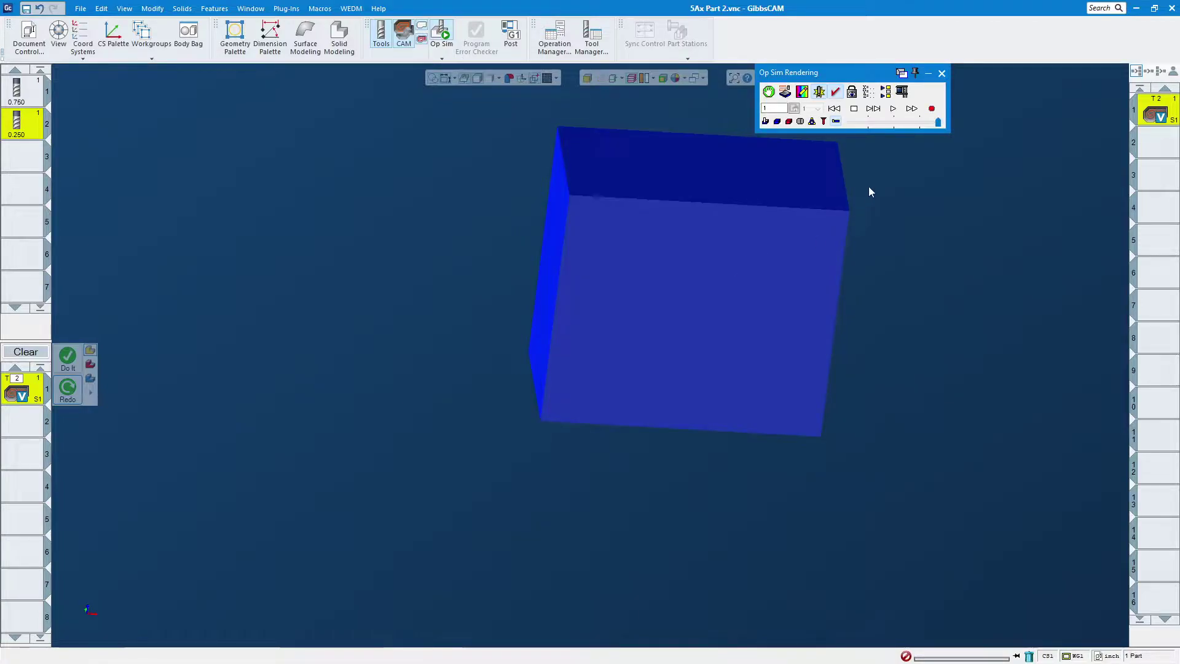
{"action": "left_click", "coordinate": [893, 110]}
{"action": "scroll", "coordinate": [769, 293], "scroll_direction": "down", "scroll_amount": 3}
{"action": "left_click_drag", "start_coordinate": [521, 185], "coordinate": [848, 432]}
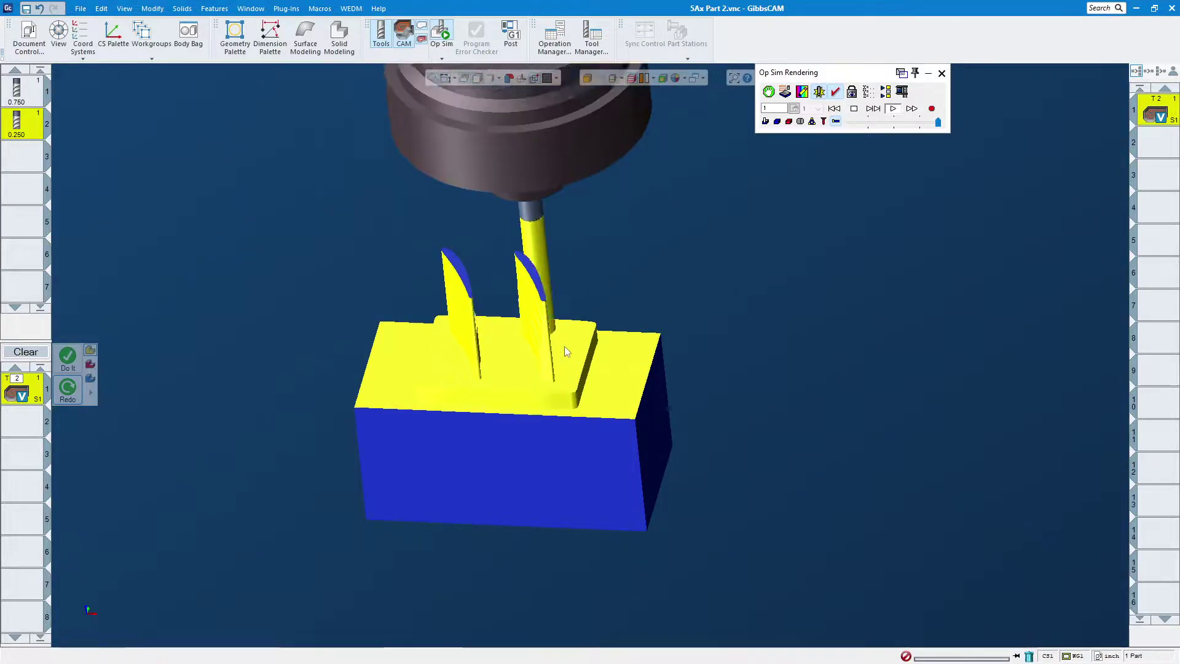
{"action": "middle_click_drag", "start_coordinate": [564, 345], "coordinate": [390, 135]}
{"action": "scroll", "coordinate": [422, 324], "scroll_direction": "up", "scroll_amount": 3}
{"action": "middle_click_drag", "start_coordinate": [422, 320], "coordinate": [321, 246]}
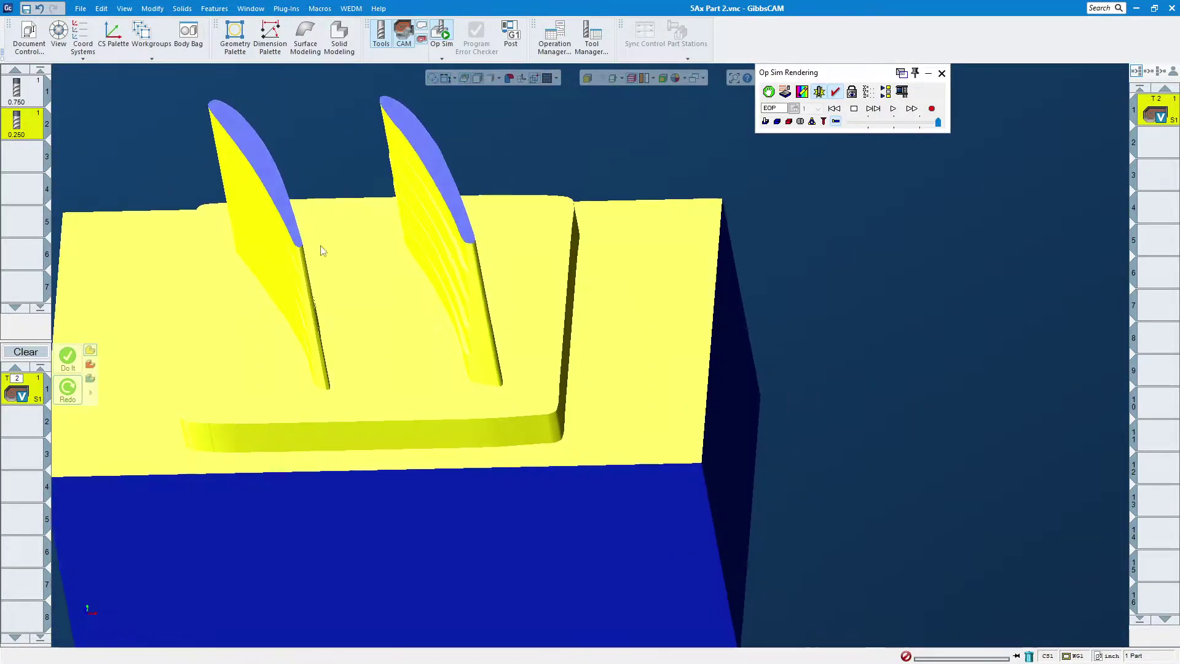
{"action": "left_click", "coordinate": [942, 74]}
- Assign the 0.75 inch end mill to the VoluMill process and open its settings
{"action": "scroll", "coordinate": [553, 338], "scroll_direction": "down", "scroll_amount": 3}
{"action": "scroll", "coordinate": [312, 274], "scroll_direction": "up", "scroll_amount": 5}
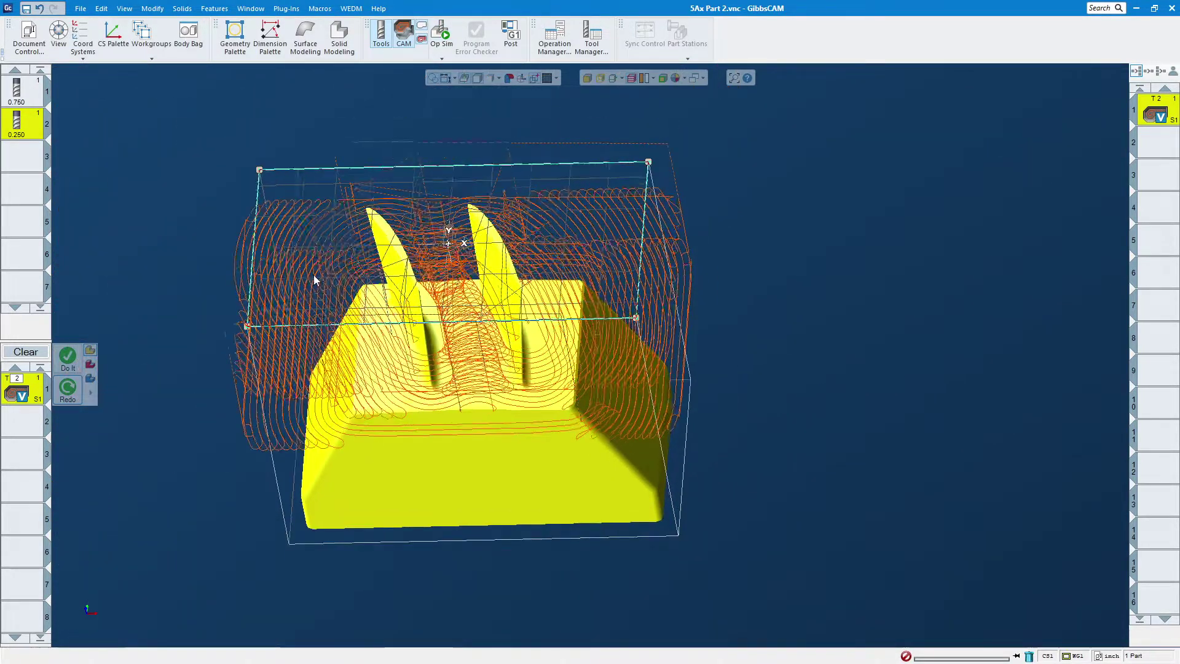
{"action": "scroll", "coordinate": [344, 260], "scroll_direction": "down", "scroll_amount": 5}
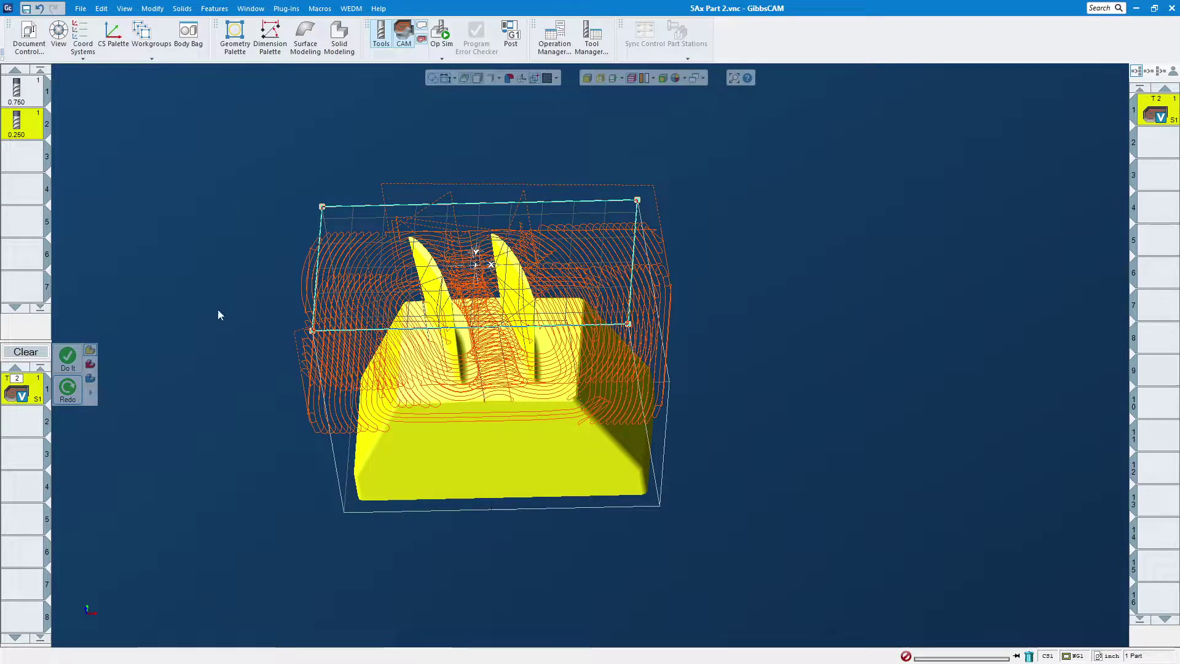
{"action": "left_click", "coordinate": [32, 103]}
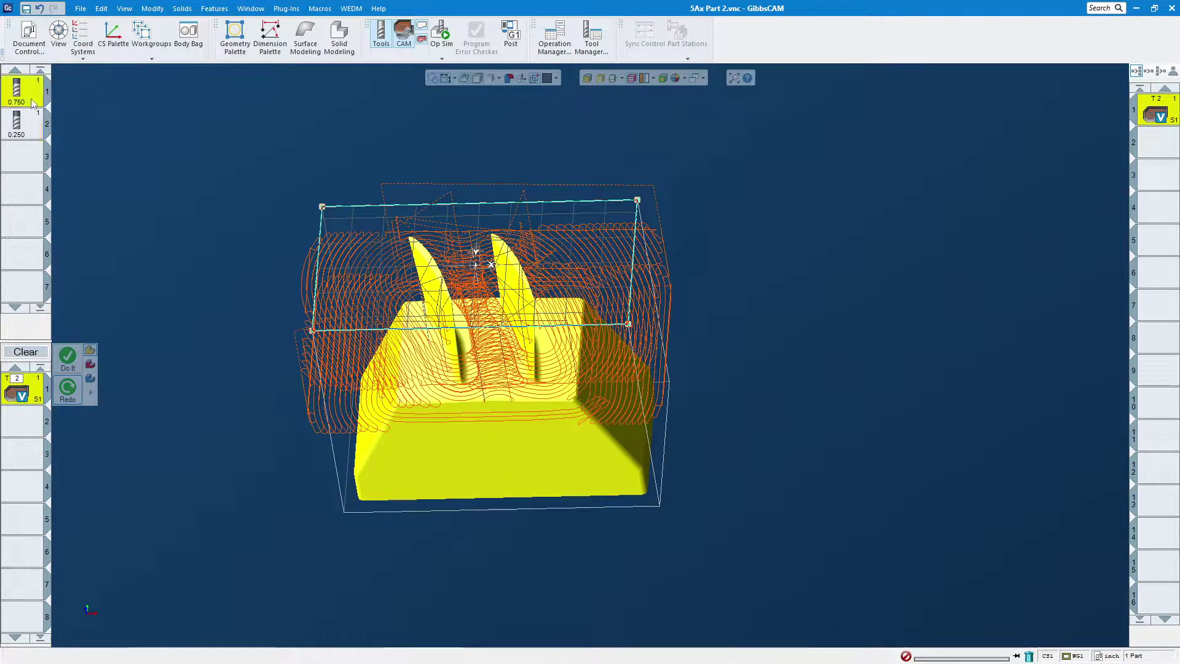
{"action": "left_click_drag", "start_coordinate": [21, 96], "coordinate": [22, 388]}
{"action": "double_click", "coordinate": [21, 391]}
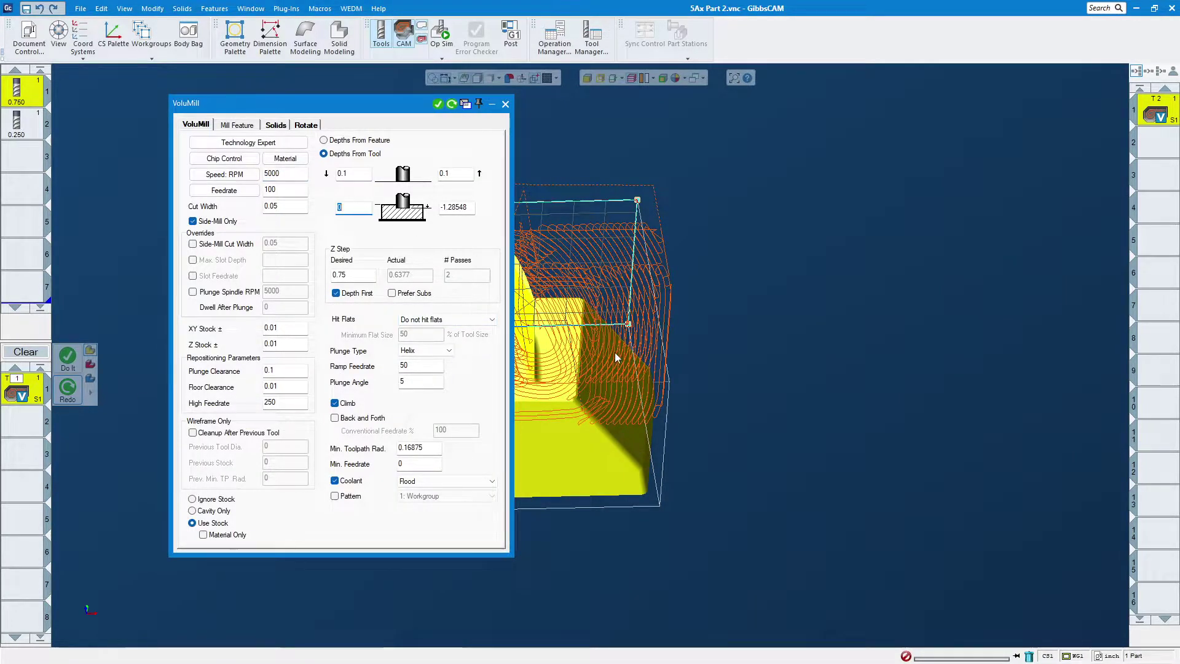
- Set the top surface Z to -1.24926, the final depth to -2.74926 and the Z stock to 0 in the VoluMill process
{"action": "scroll", "coordinate": [560, 350], "scroll_direction": "up", "scroll_amount": 4}
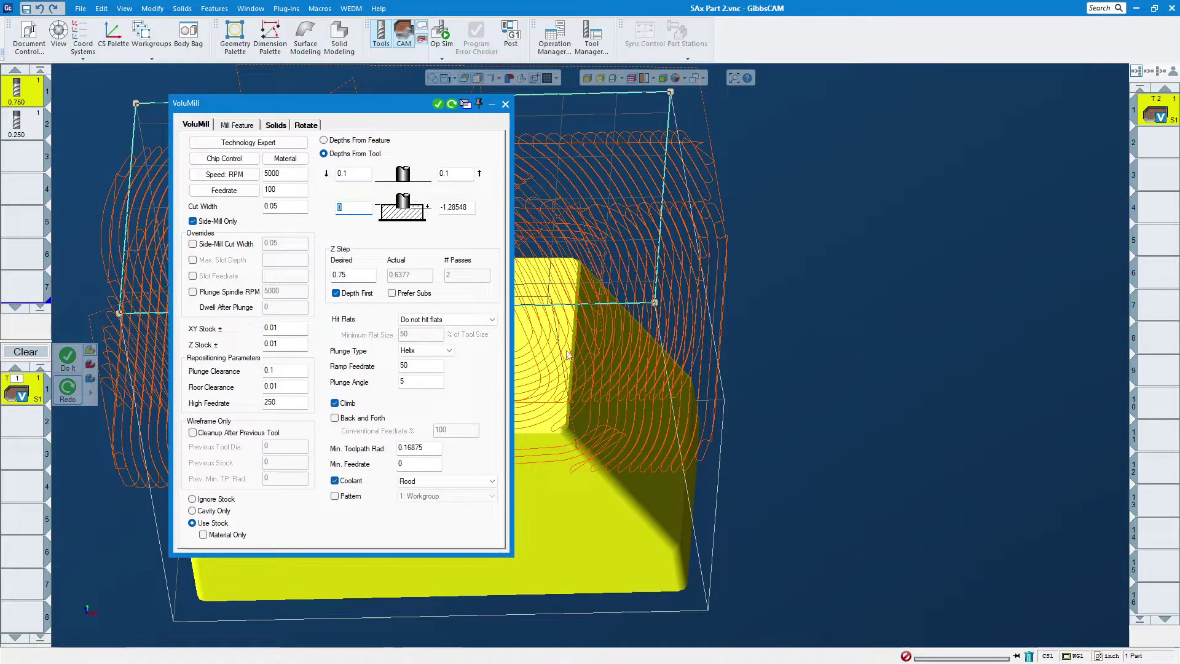
{"action": "left_click", "coordinate": [459, 208]}
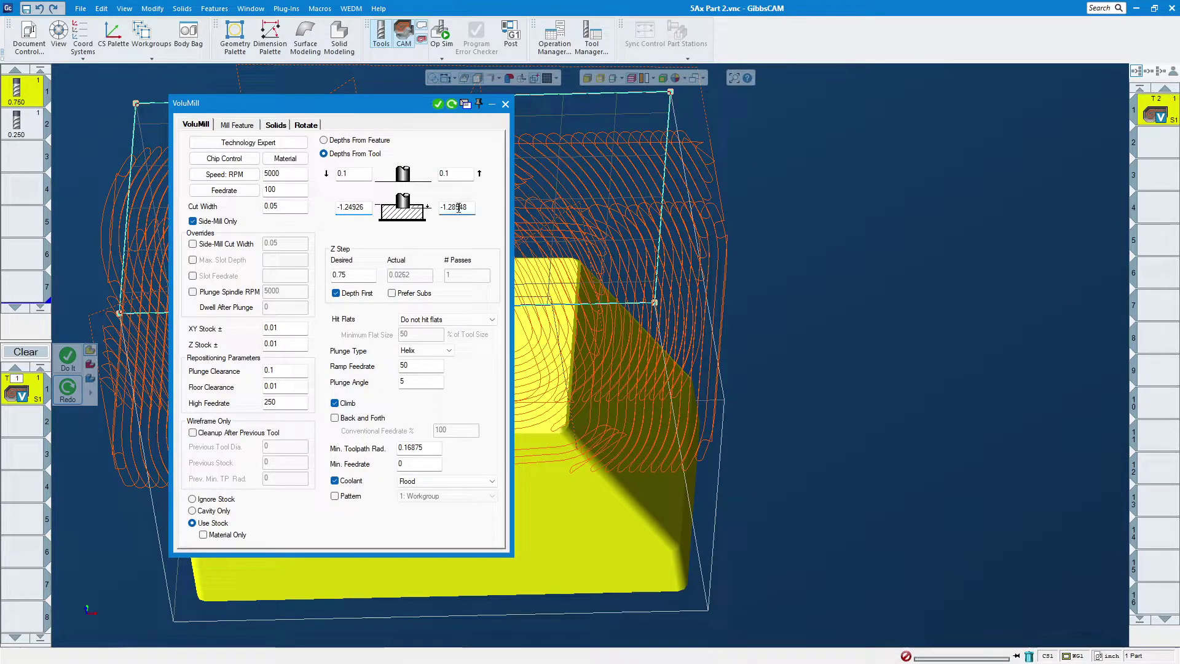
{"action": "type", "text": "-2.72926-02"}
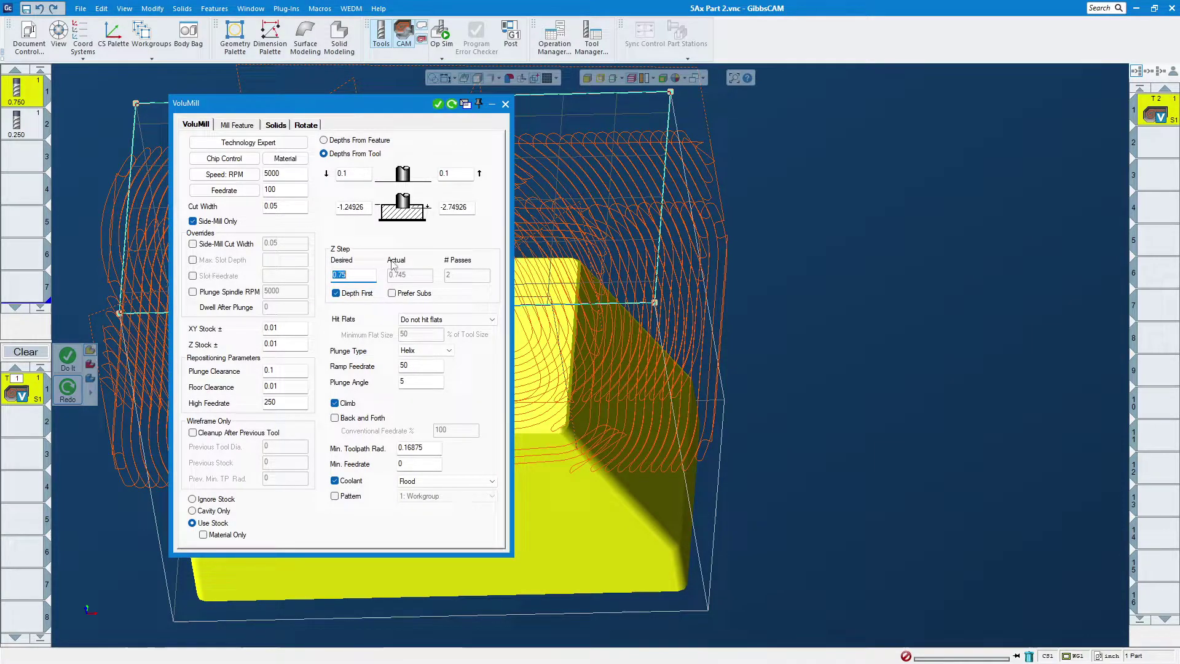
{"action": "type", "text": "0"}
{"action": "scroll", "coordinate": [853, 471], "scroll_direction": "down", "scroll_amount": 6}
{"action": "left_click_drag", "start_coordinate": [389, 104], "coordinate": [904, 118]}
{"action": "scroll", "coordinate": [515, 314], "scroll_direction": "up", "scroll_amount": 6}
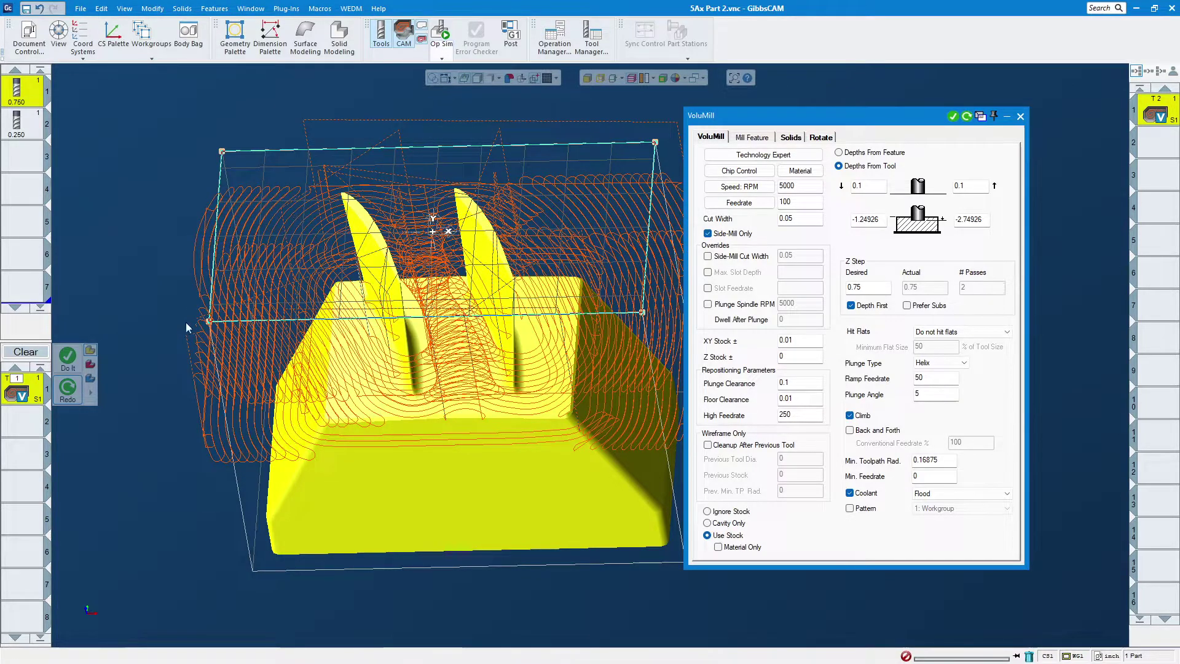
- Generate the VoluMill toolpath around the base with the 0.75 inch end mill
{"action": "left_click", "coordinate": [68, 357]}
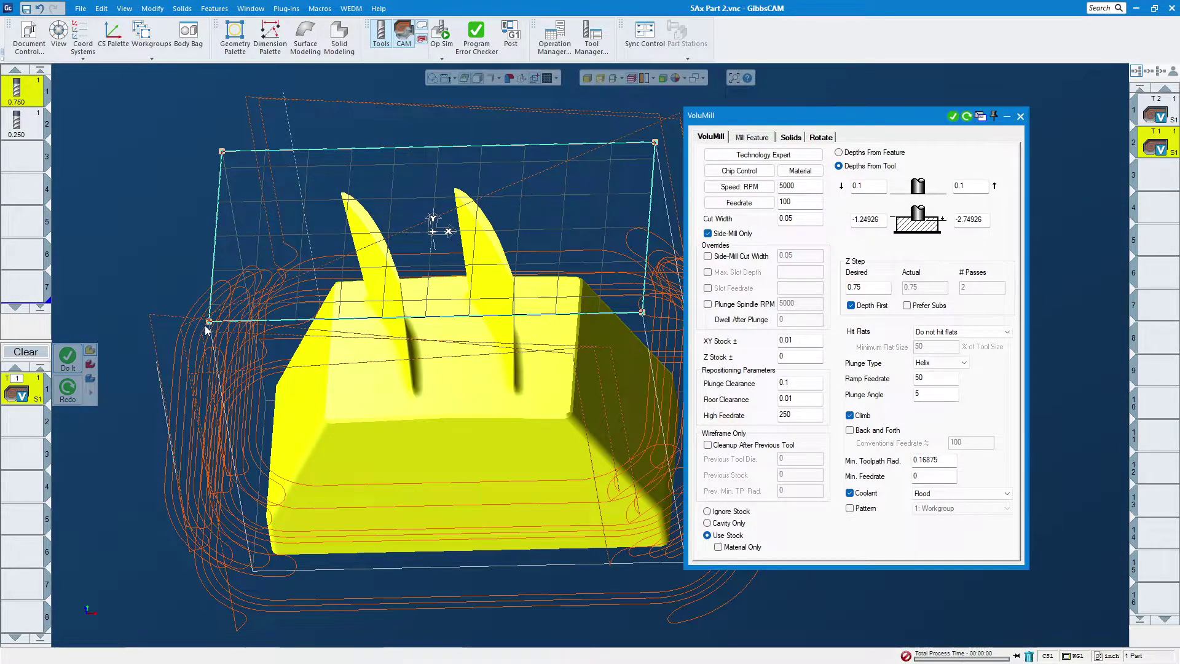
{"action": "scroll", "coordinate": [208, 331], "scroll_direction": "down", "scroll_amount": 3}
{"action": "middle_click_drag", "start_coordinate": [269, 389], "coordinate": [421, 252]}
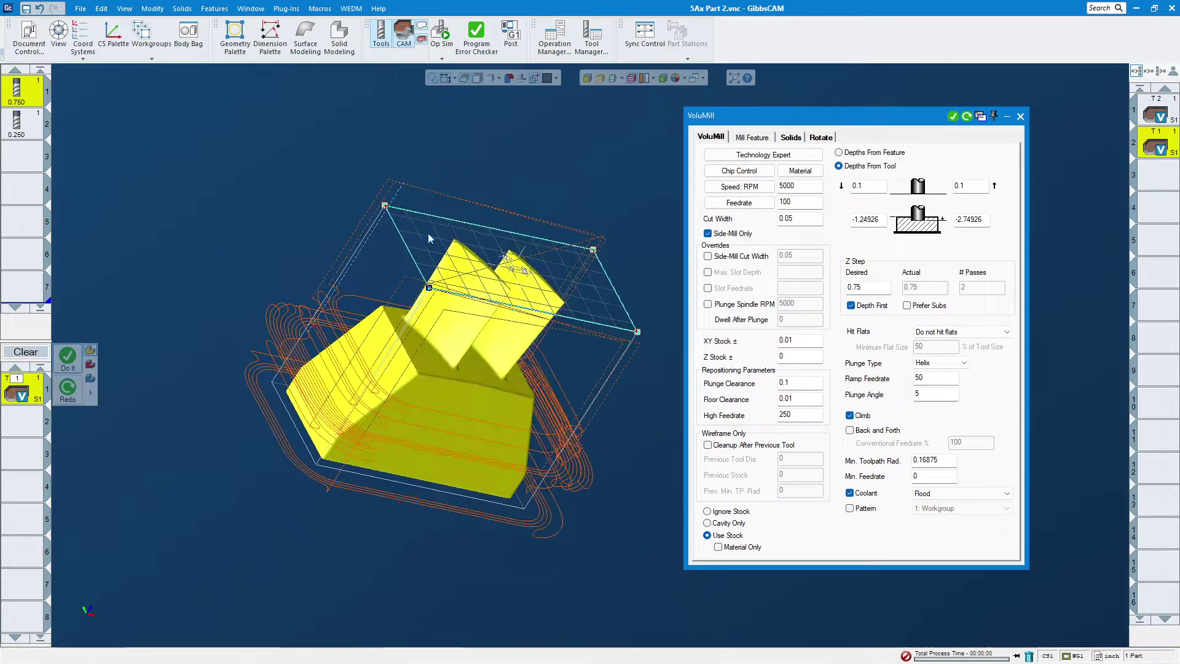
- Run both VoluMill operations in Op Sim, check the reported holder clashes and dismiss the clash console
{"action": "left_click", "coordinate": [441, 32]}
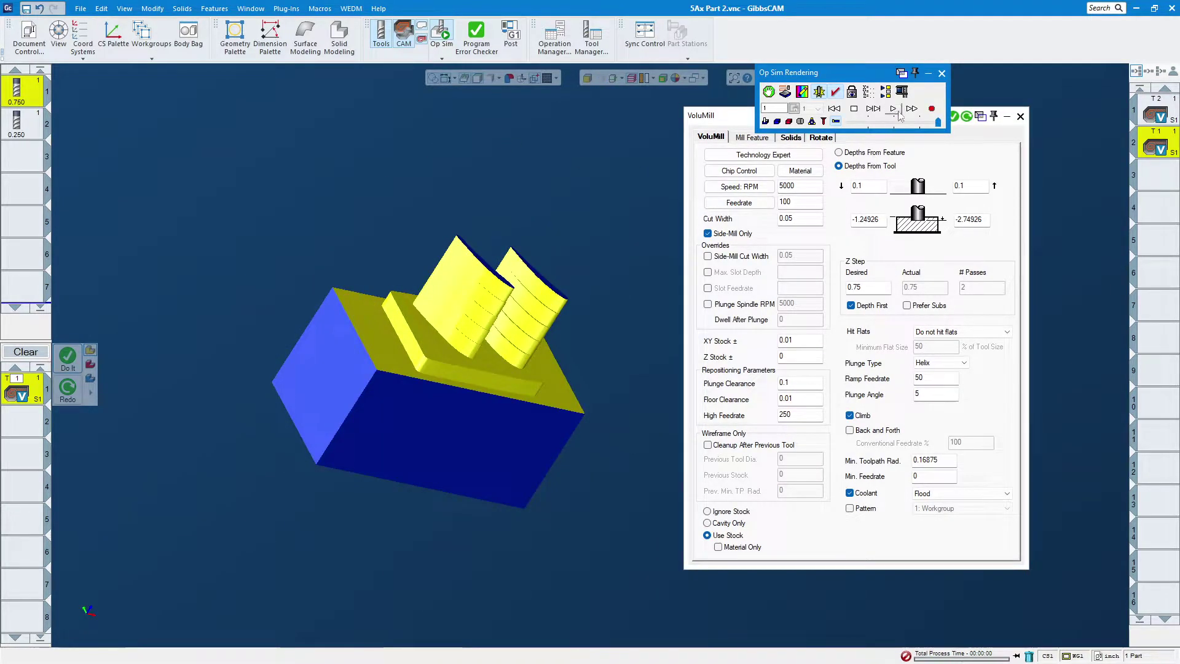
{"action": "left_click", "coordinate": [1019, 117]}
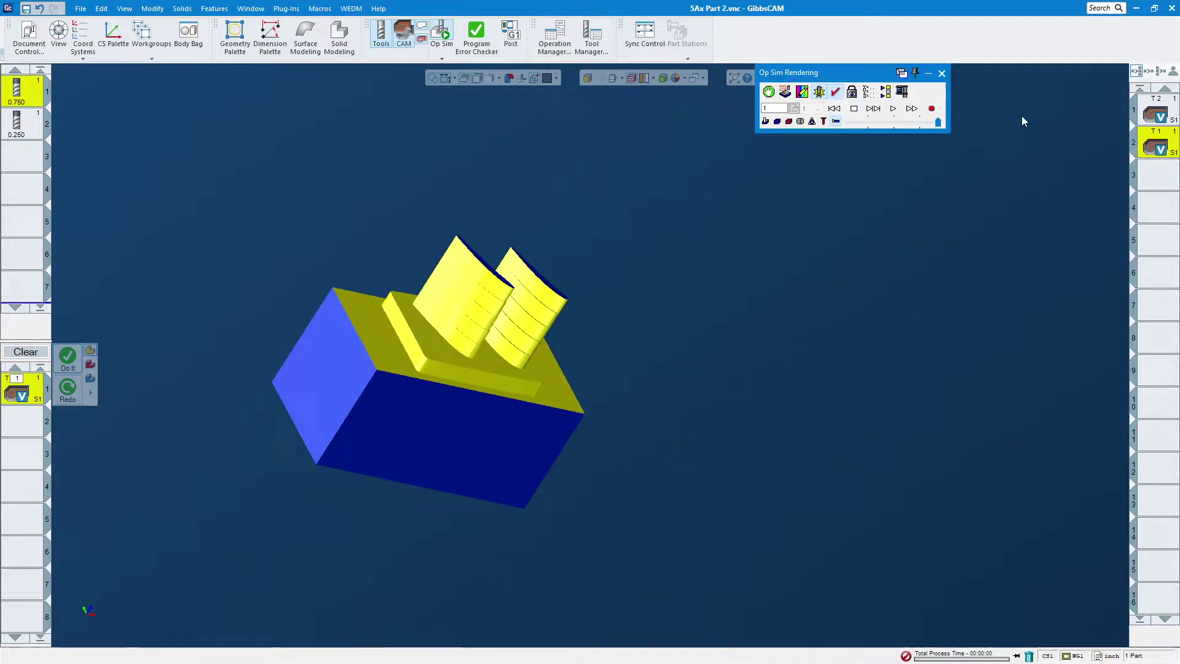
{"action": "left_click", "coordinate": [893, 109]}
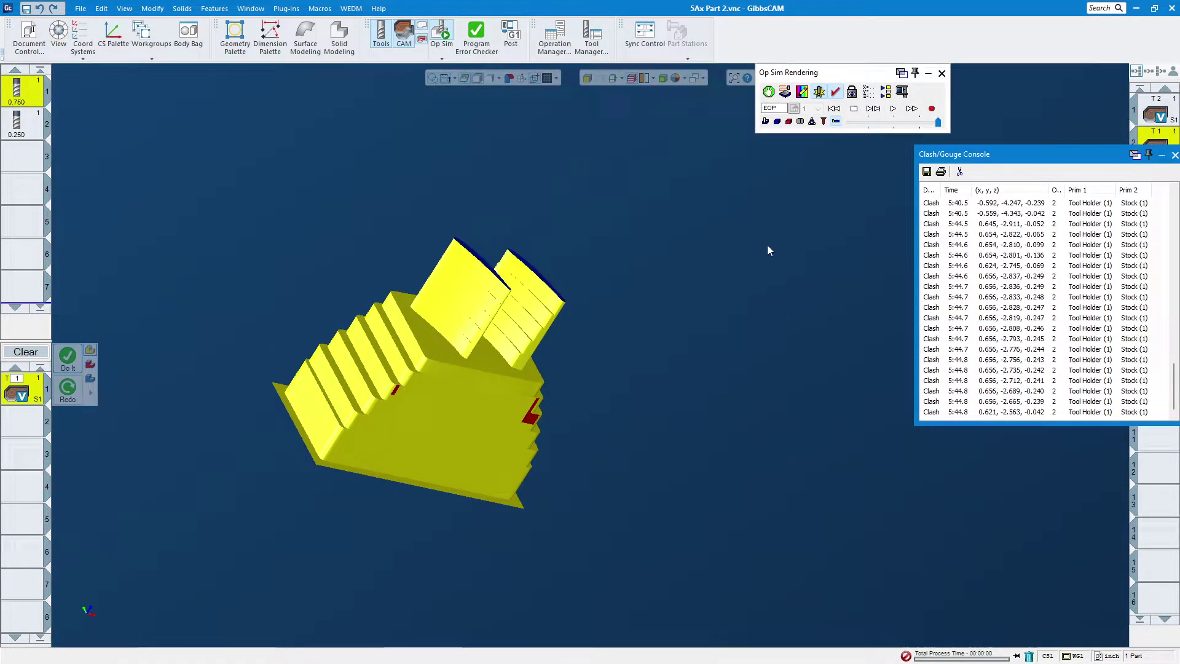
{"action": "left_click_drag", "start_coordinate": [1100, 159], "coordinate": [1028, 200]}
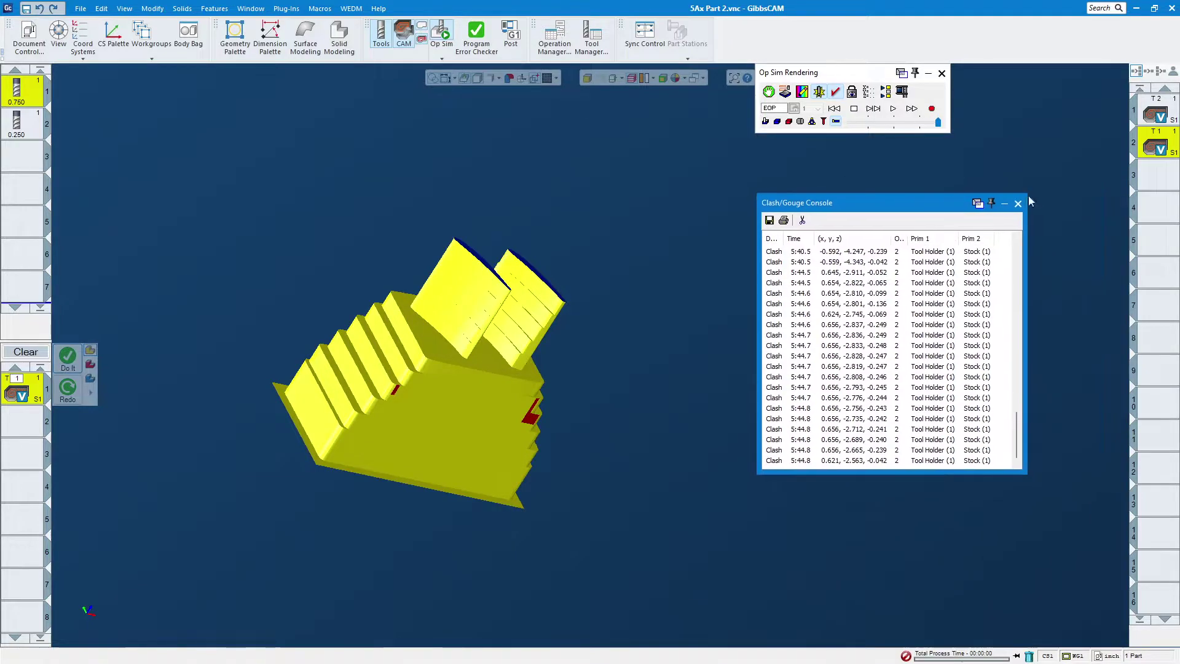
{"action": "left_click", "coordinate": [1017, 204]}
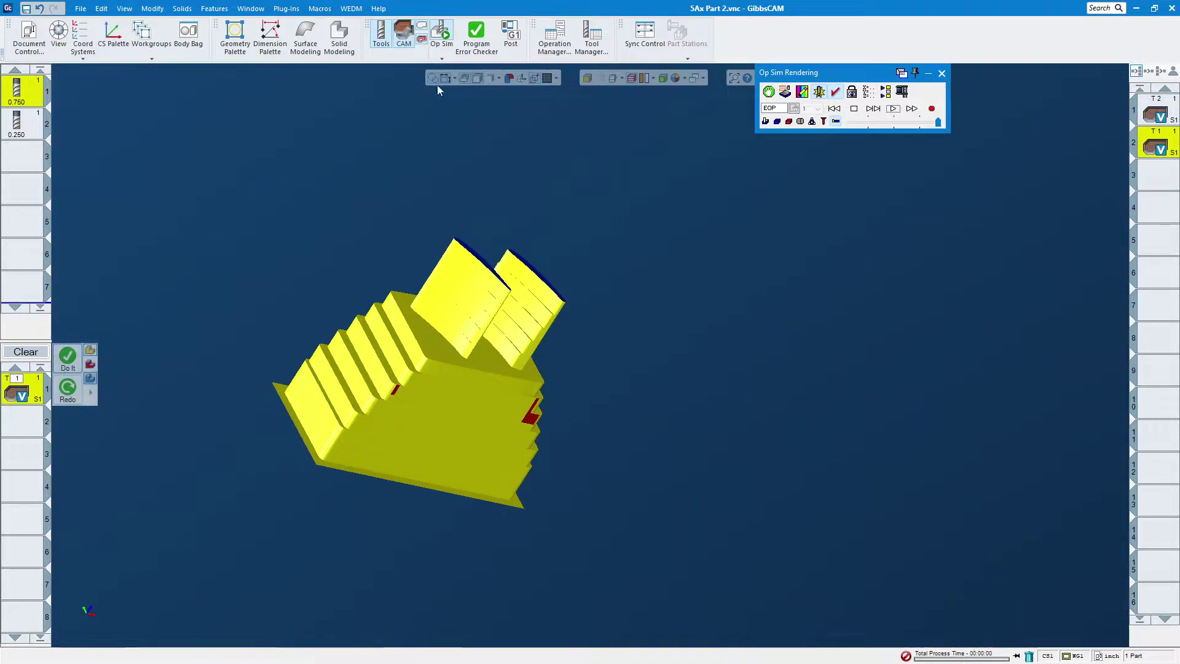
- Set the 0.75 inch end mill's flute length to 3 and its length out of holder to 4
{"action": "double_click", "coordinate": [27, 100]}
{"action": "left_click", "coordinate": [613, 280]}
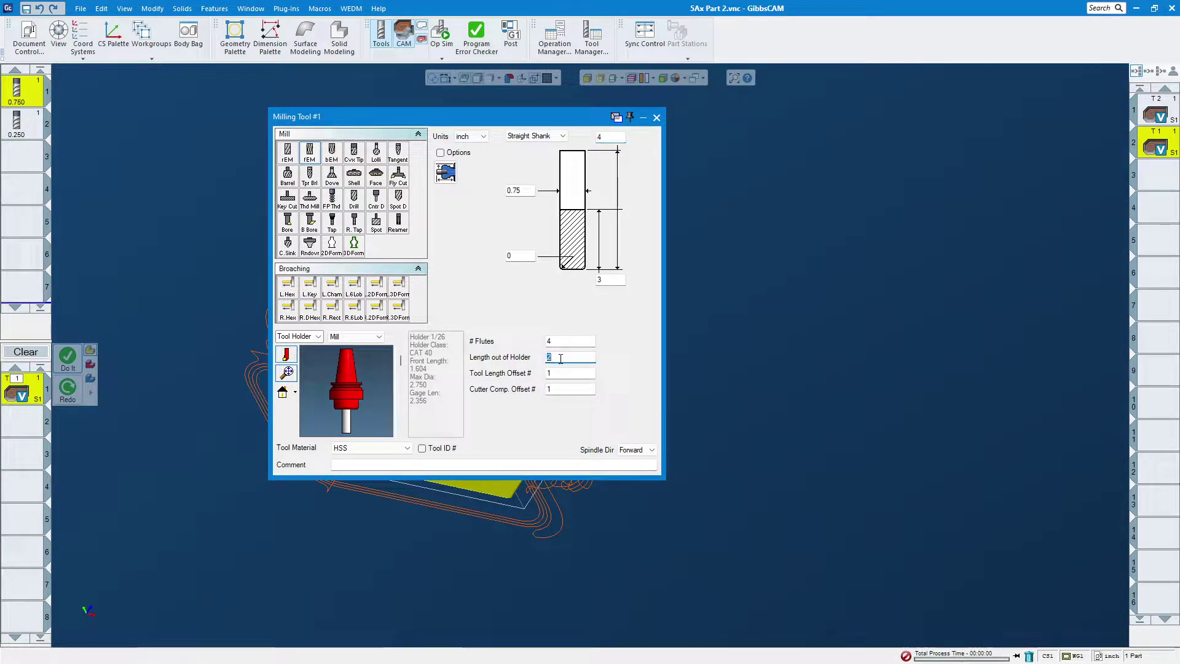
{"action": "type", "text": "4"}
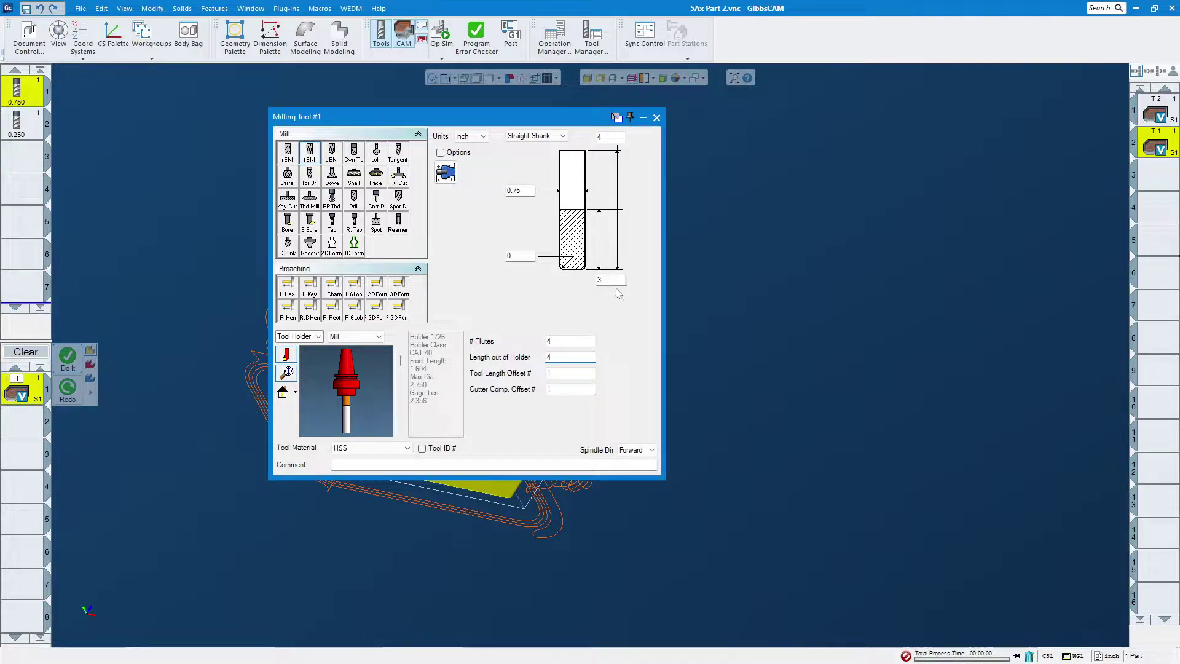
{"action": "left_click", "coordinate": [656, 118]}
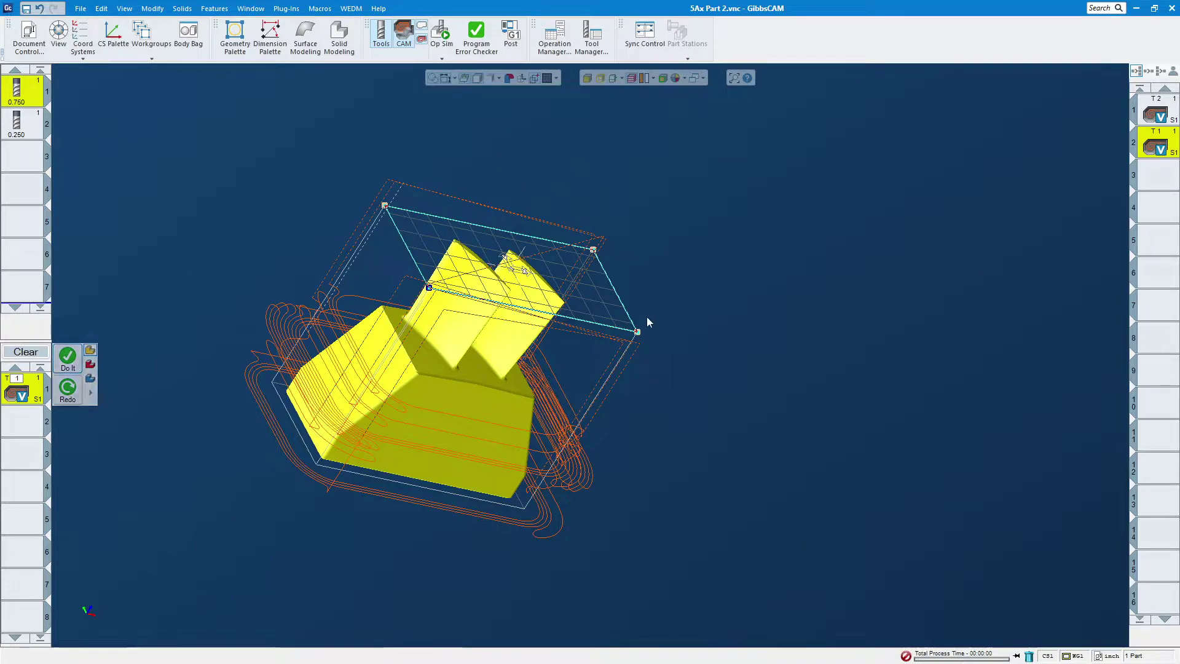
- Simulate the operations with the extended tool in Op Sim and examine the steps left on the base walls
{"action": "left_click", "coordinate": [441, 32]}
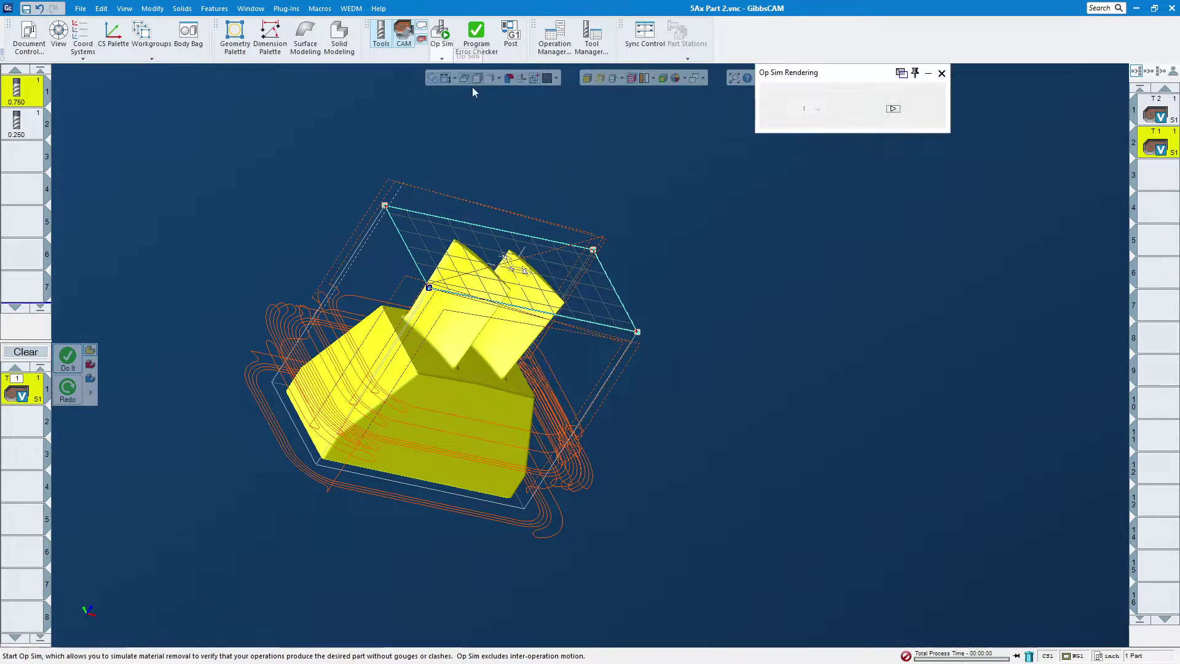
{"action": "left_click", "coordinate": [893, 111]}
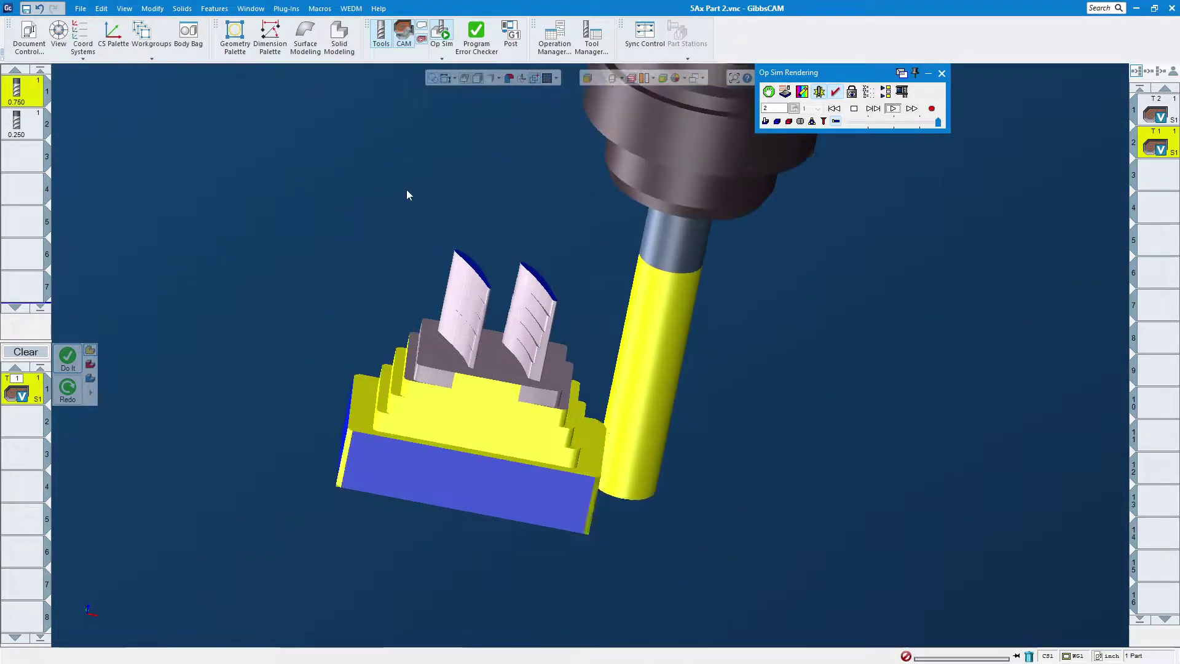
{"action": "scroll", "coordinate": [403, 443], "scroll_direction": "up", "scroll_amount": 3}
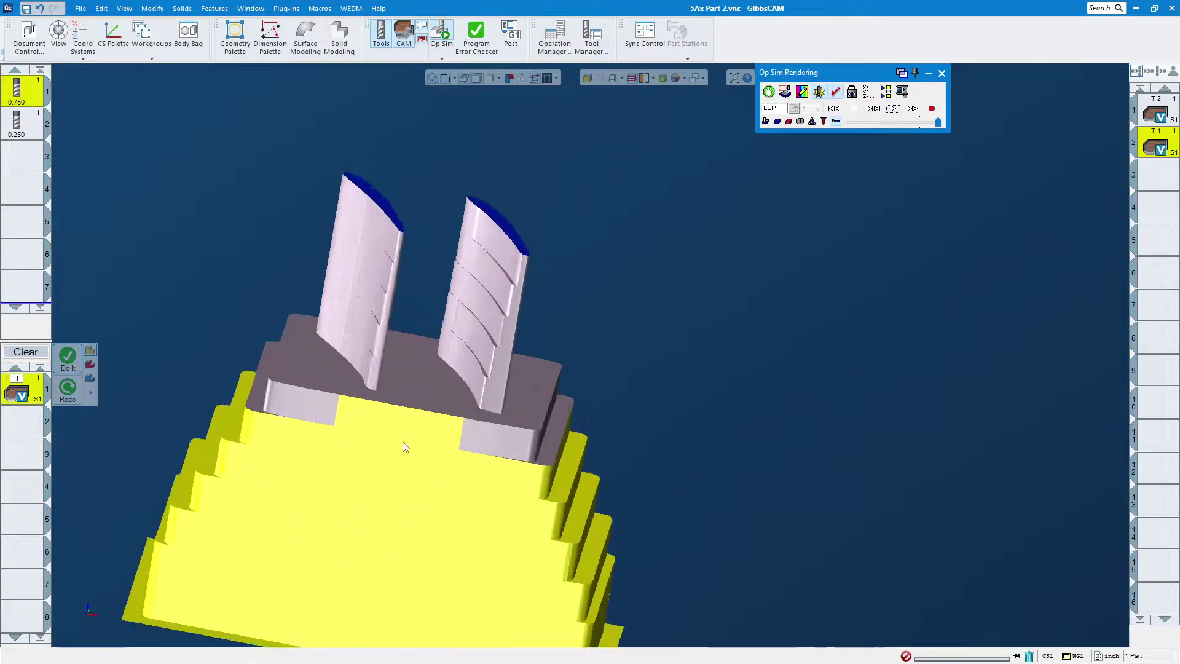
{"action": "scroll", "coordinate": [593, 431], "scroll_direction": "down", "scroll_amount": 4}
{"action": "scroll", "coordinate": [589, 452], "scroll_direction": "up", "scroll_amount": 5}
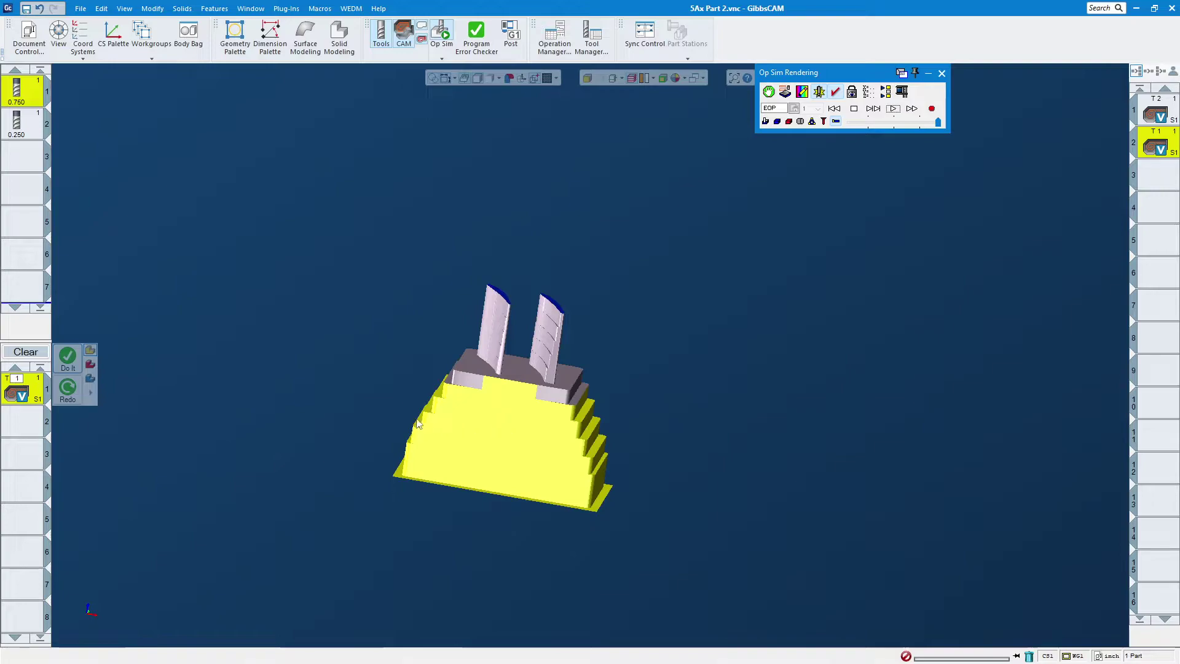
{"action": "middle_click_drag", "start_coordinate": [451, 421], "coordinate": [490, 420]}
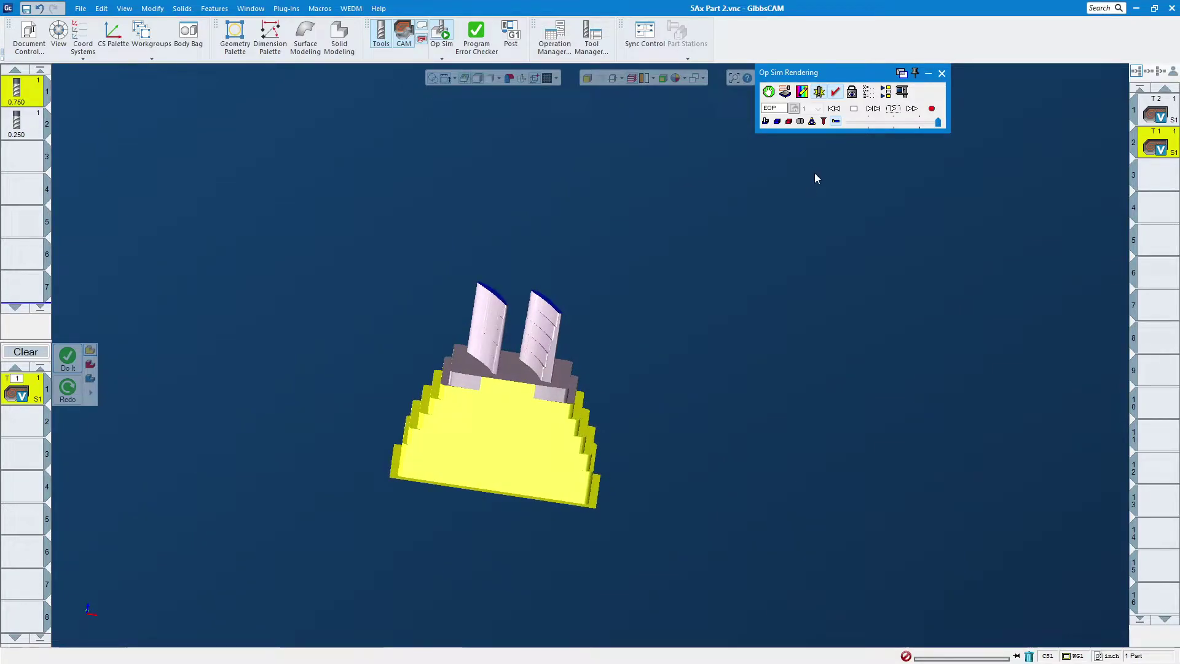
{"action": "left_click", "coordinate": [942, 73]}
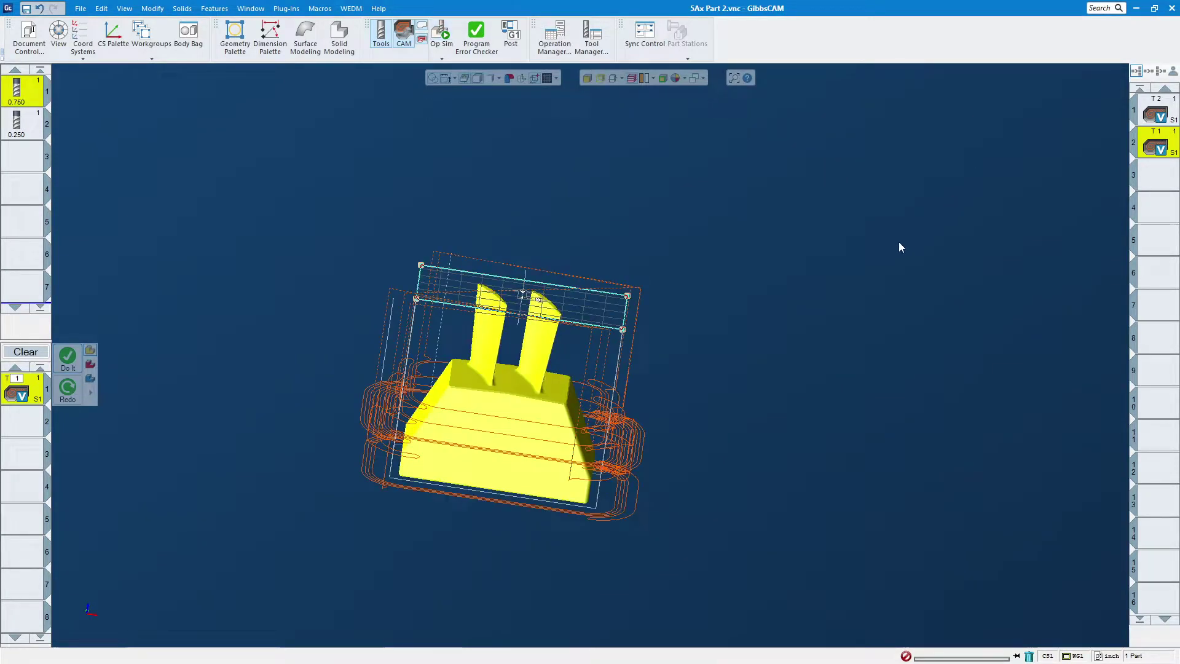
- Set the Wall Cleanup desired step to 0.1 in the base's VoluMill process and recalculate the toolpath
{"action": "double_click", "coordinate": [1160, 146]}
{"action": "double_click", "coordinate": [9, 396]}
{"action": "left_click", "coordinate": [791, 137]}
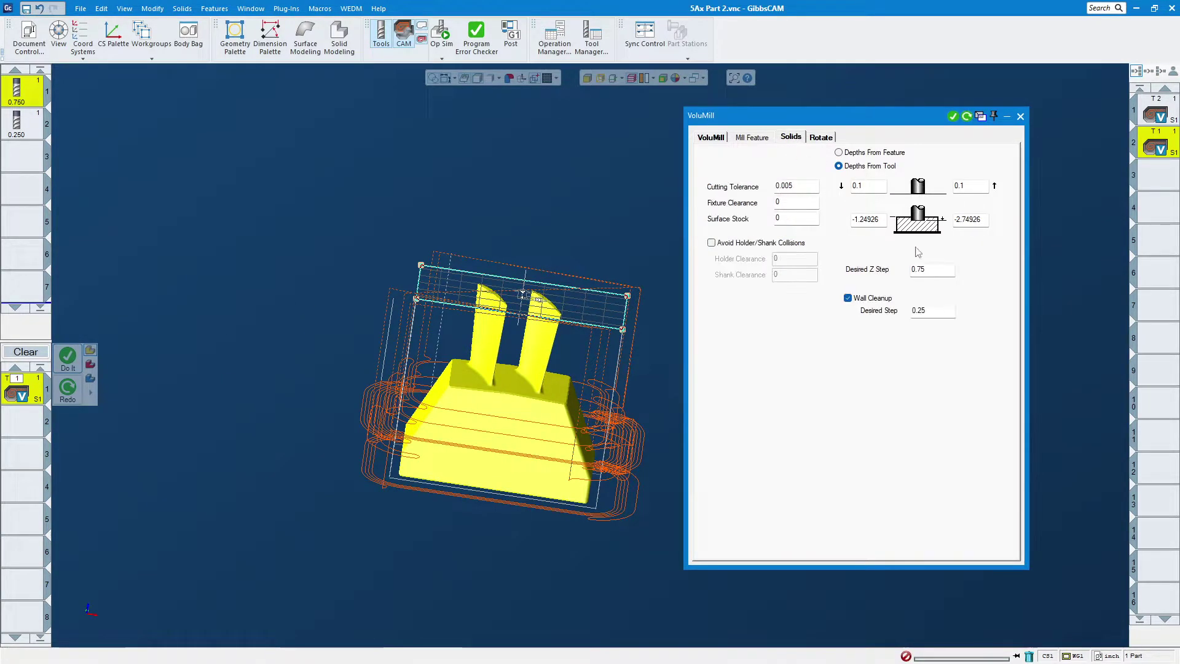
{"action": "double_click", "coordinate": [936, 311]}
{"action": "type", "text": ".1"}
{"action": "left_click", "coordinate": [967, 117]}
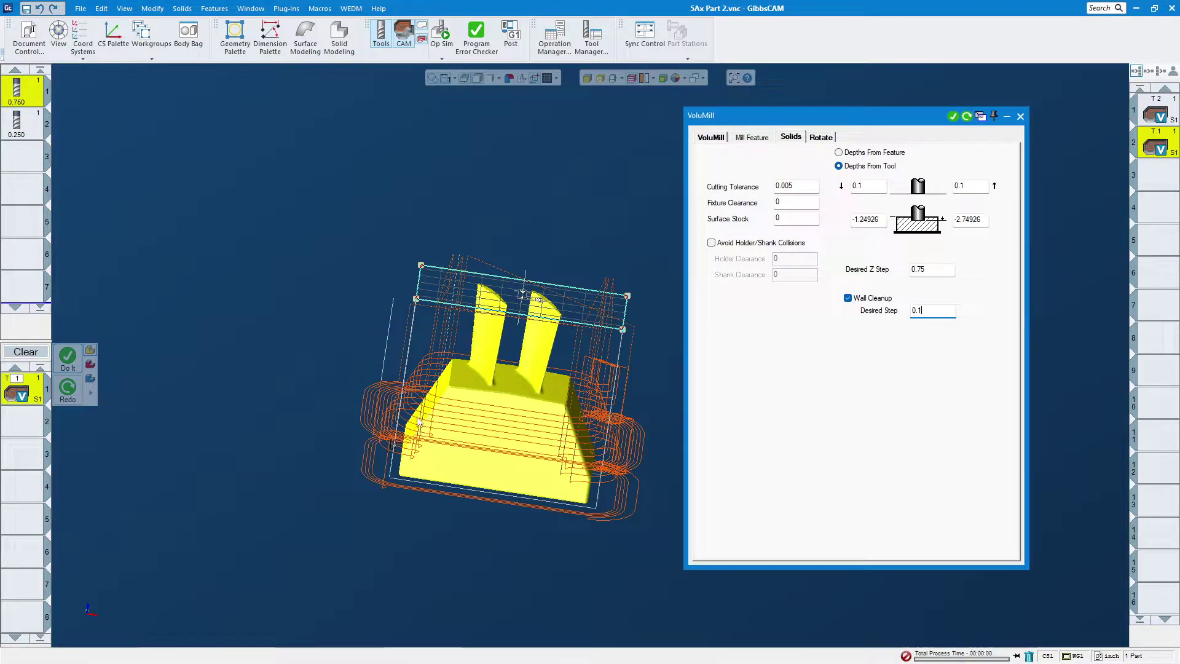
{"action": "left_click", "coordinate": [1019, 116]}
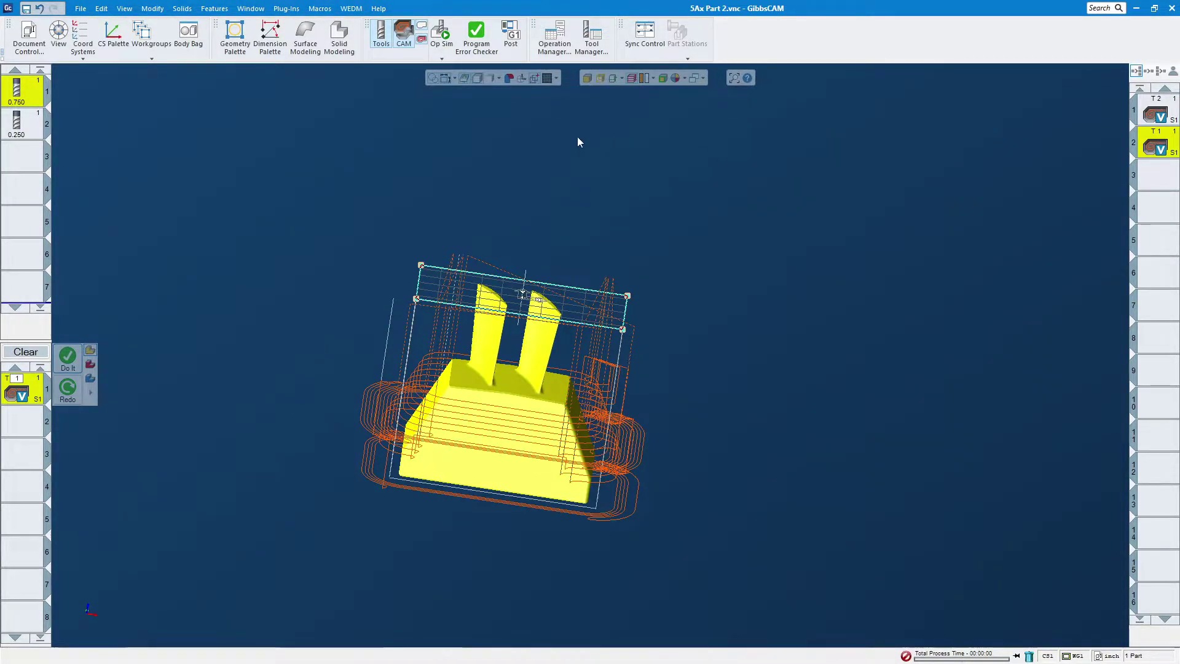
- Simulate the recalculated operations in Op Sim and examine the finer wall steps on the base from several sides
{"action": "left_click", "coordinate": [441, 30]}
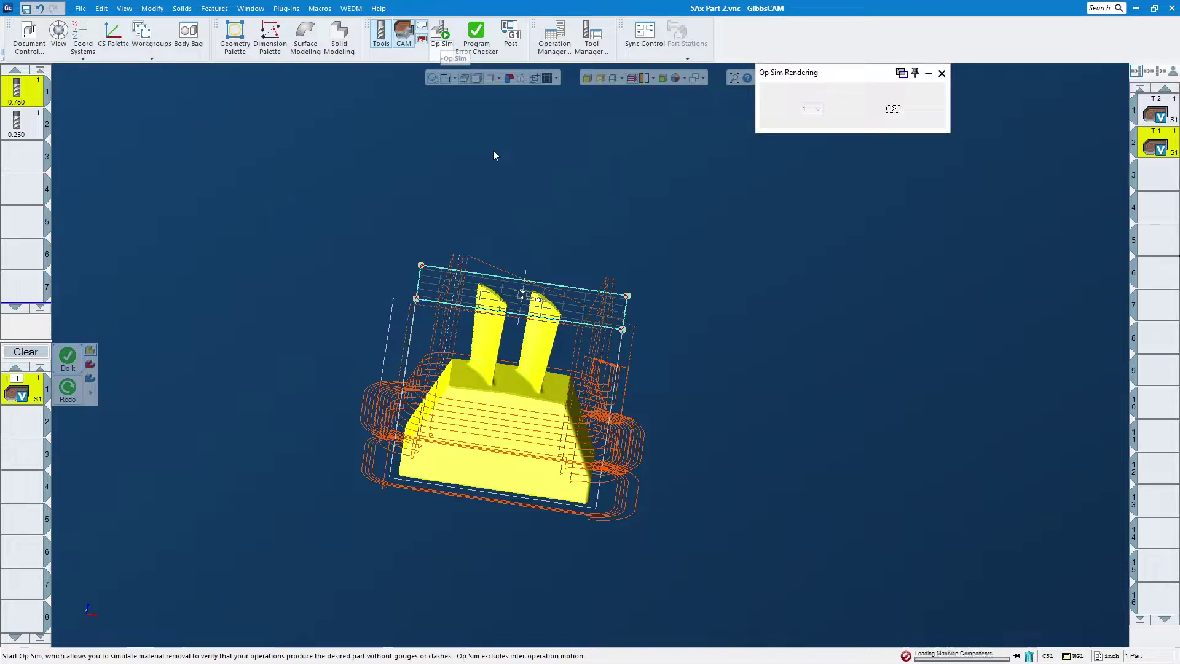
{"action": "left_click", "coordinate": [892, 108]}
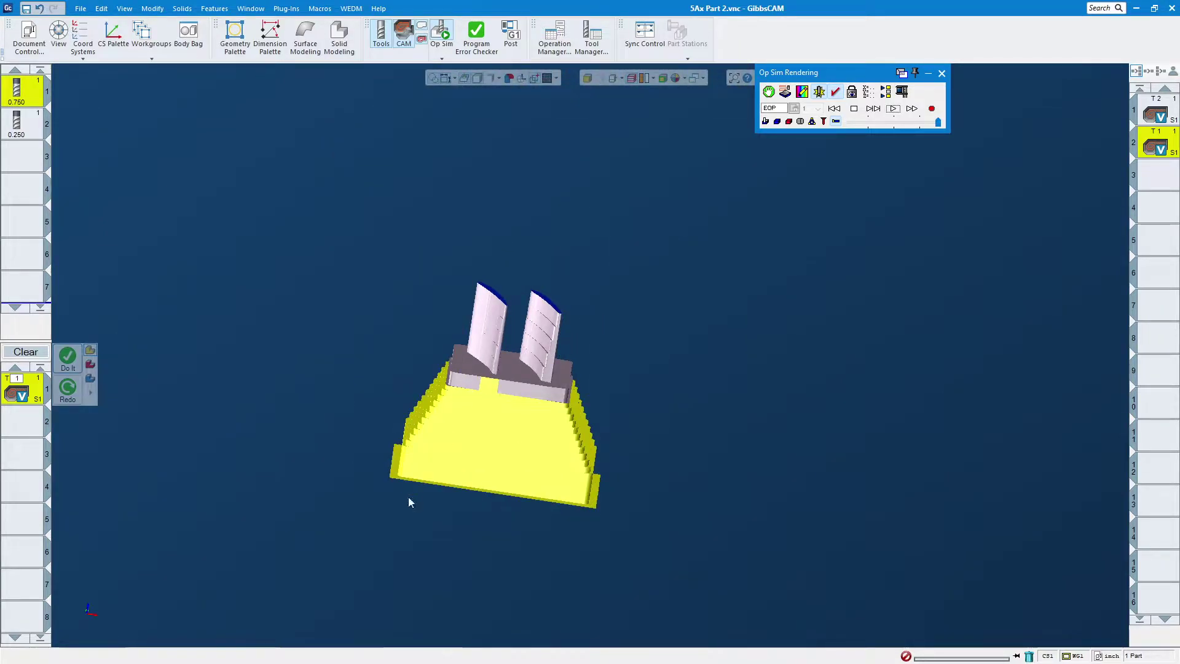
{"action": "scroll", "coordinate": [414, 494], "scroll_direction": "up", "scroll_amount": 5}
{"action": "scroll", "coordinate": [607, 424], "scroll_direction": "down", "scroll_amount": 5}
{"action": "middle_click_drag", "start_coordinate": [606, 424], "coordinate": [538, 508]}
{"action": "scroll", "coordinate": [538, 509], "scroll_direction": "up", "scroll_amount": 5}
{"action": "scroll", "coordinate": [341, 516], "scroll_direction": "down", "scroll_amount": 6}
{"action": "scroll", "coordinate": [561, 571], "scroll_direction": "up", "scroll_amount": 4}
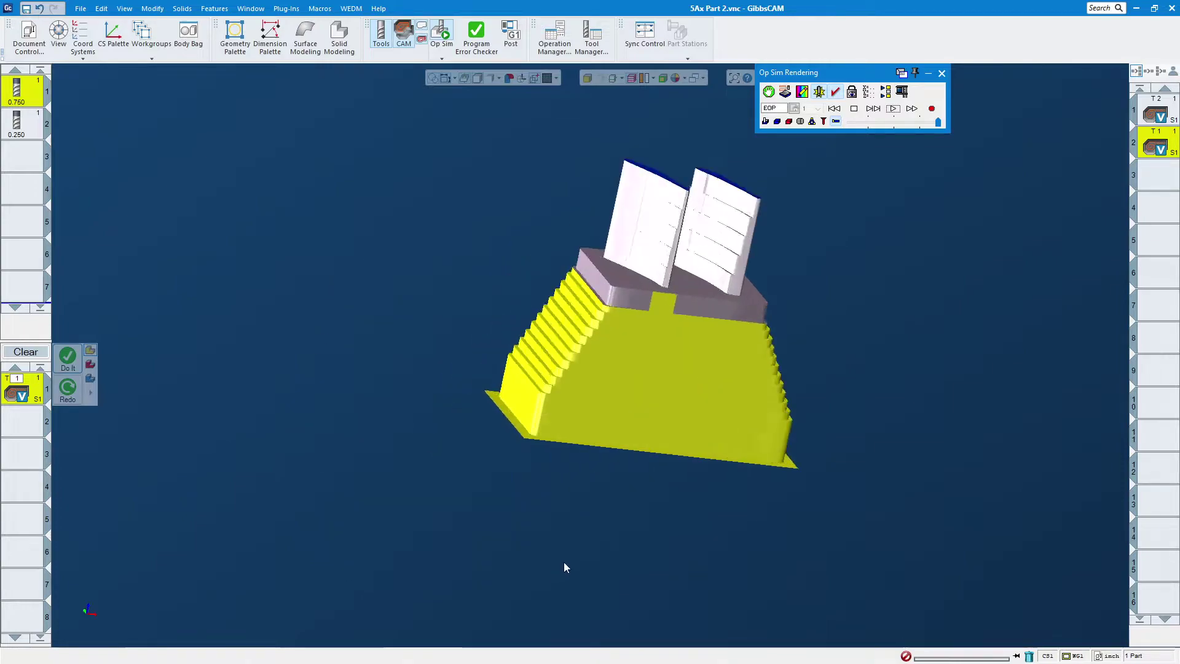
{"action": "left_click_drag", "start_coordinate": [505, 177], "coordinate": [687, 467]}
{"action": "scroll", "coordinate": [587, 405], "scroll_direction": "up", "scroll_amount": 3}
{"action": "middle_click_drag", "start_coordinate": [587, 405], "coordinate": [593, 249]}
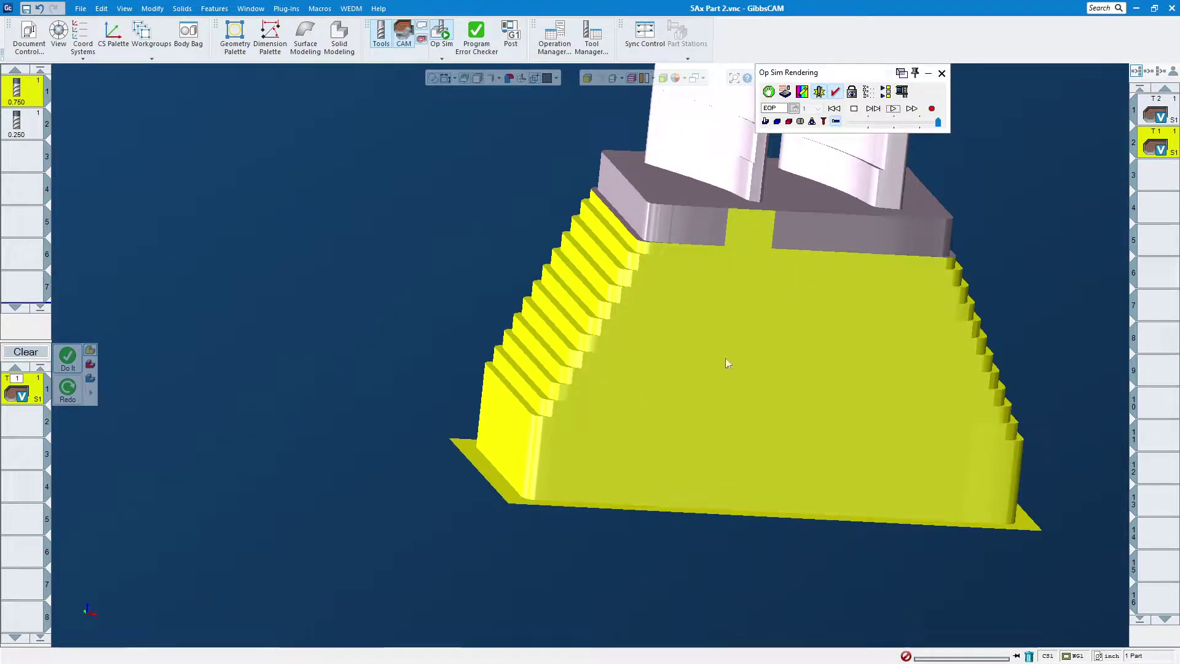
{"action": "middle_click_drag", "start_coordinate": [806, 281], "coordinate": [634, 284]}
{"action": "scroll", "coordinate": [639, 270], "scroll_direction": "down", "scroll_amount": 6}
{"action": "scroll", "coordinate": [700, 205], "scroll_direction": "up", "scroll_amount": 5}
{"action": "scroll", "coordinate": [700, 206], "scroll_direction": "down", "scroll_amount": 5}
{"action": "left_click_drag", "start_coordinate": [573, 133], "coordinate": [710, 292]}
{"action": "scroll", "coordinate": [709, 293], "scroll_direction": "up", "scroll_amount": 2}
{"action": "middle_click_drag", "start_coordinate": [710, 292], "coordinate": [562, 323]}
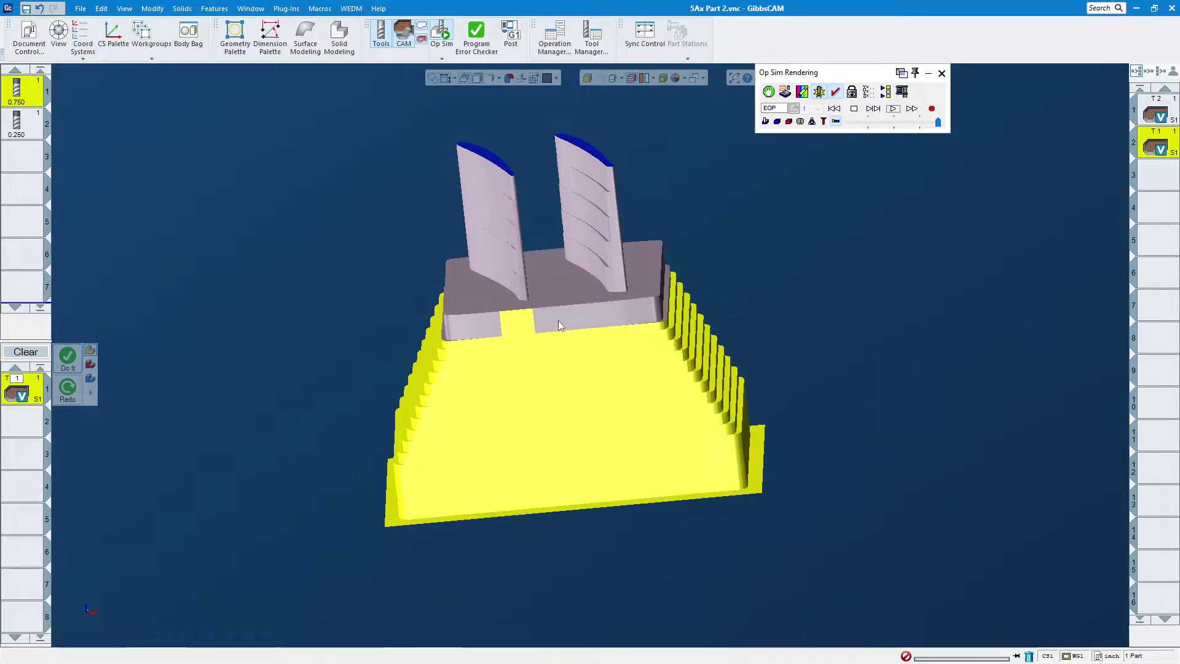
{"action": "left_click", "coordinate": [940, 76]}
- Deselect the part body and hide the CAM lists and the tool list
{"action": "middle_click_drag", "start_coordinate": [556, 261], "coordinate": [801, 229]}
{"action": "middle_click_drag", "start_coordinate": [379, 379], "coordinate": [528, 571]}
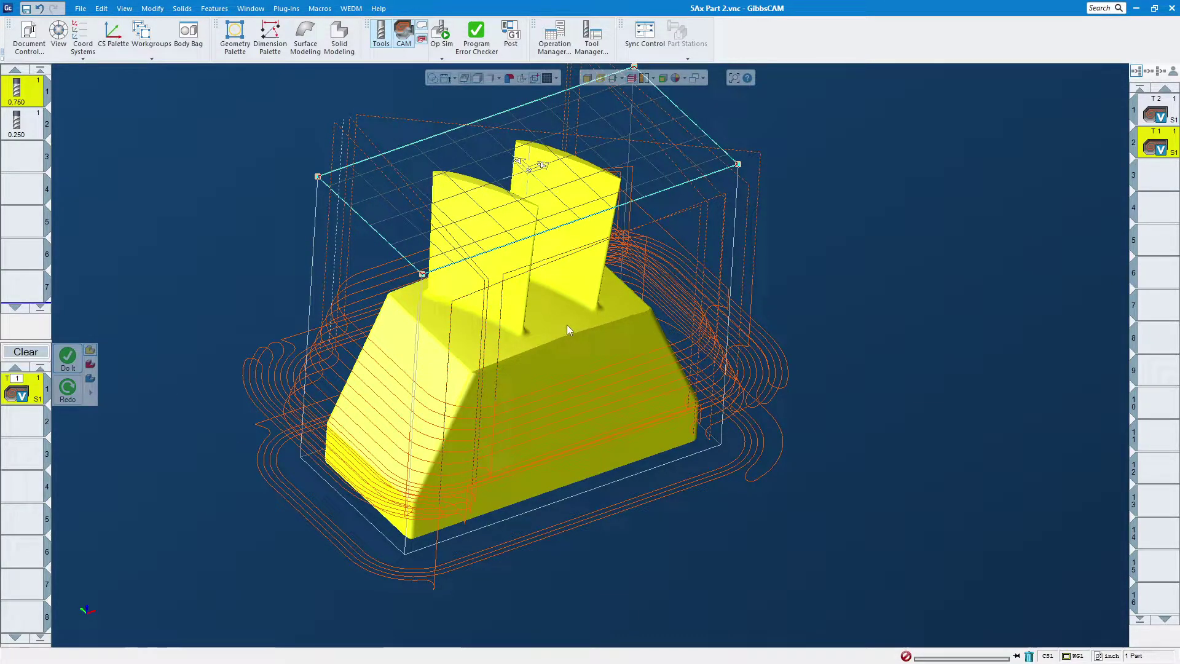
{"action": "left_click", "coordinate": [897, 281]}
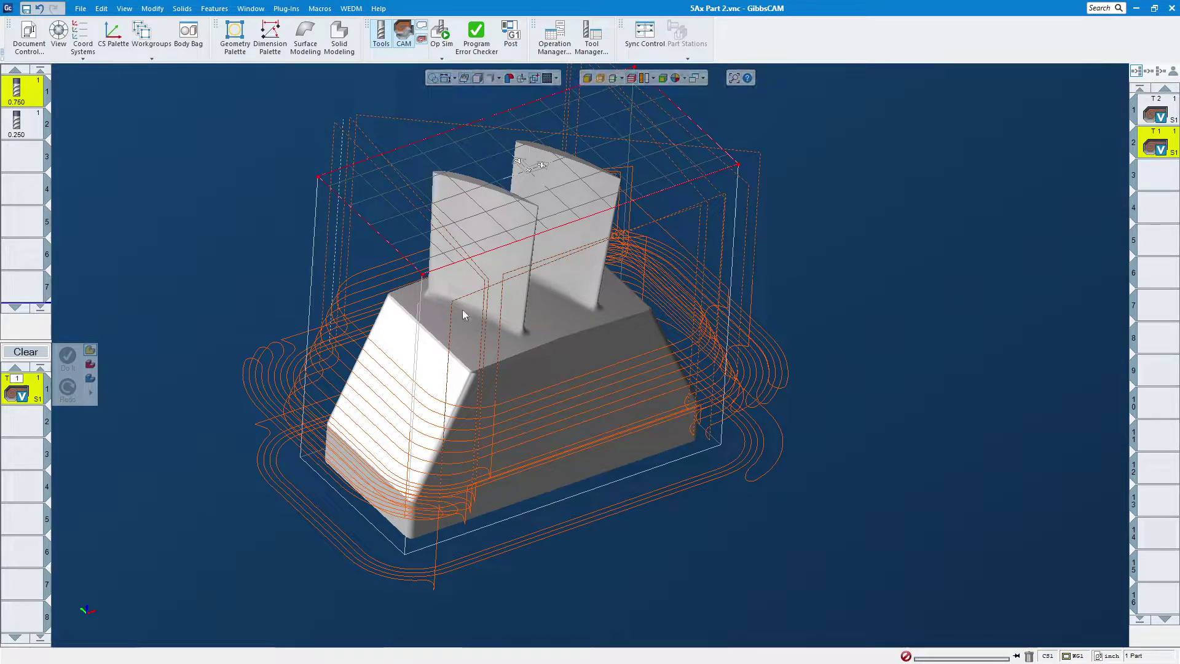
{"action": "middle_click_drag", "start_coordinate": [574, 349], "coordinate": [547, 320]}
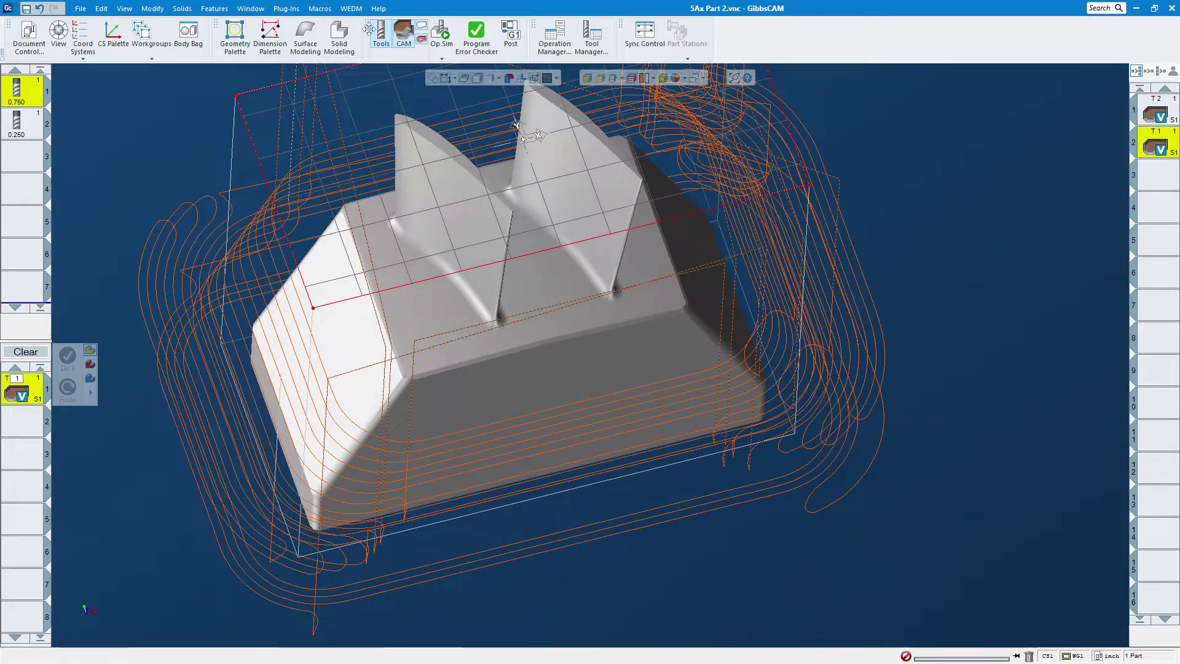
{"action": "left_click", "coordinate": [403, 34]}
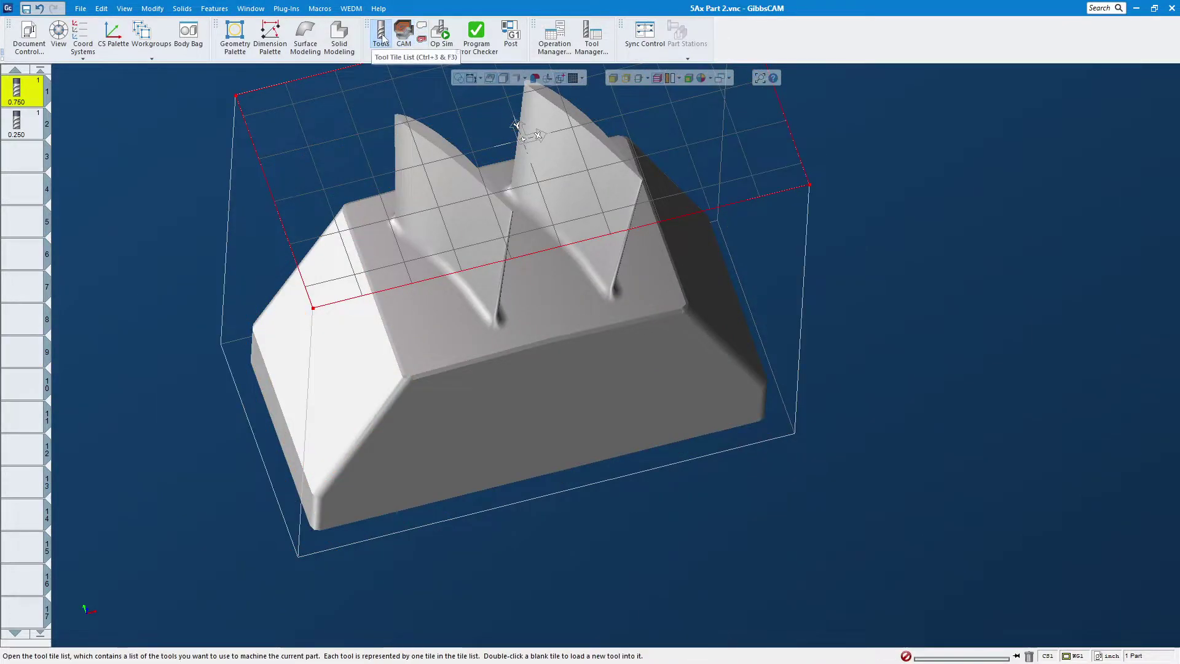
{"action": "left_click", "coordinate": [380, 34]}
- Turn on the Profiler to show a slice profile near the foot of the base
{"action": "scroll", "coordinate": [622, 451], "scroll_direction": "down", "scroll_amount": 6}
{"action": "scroll", "coordinate": [547, 273], "scroll_direction": "up", "scroll_amount": 5}
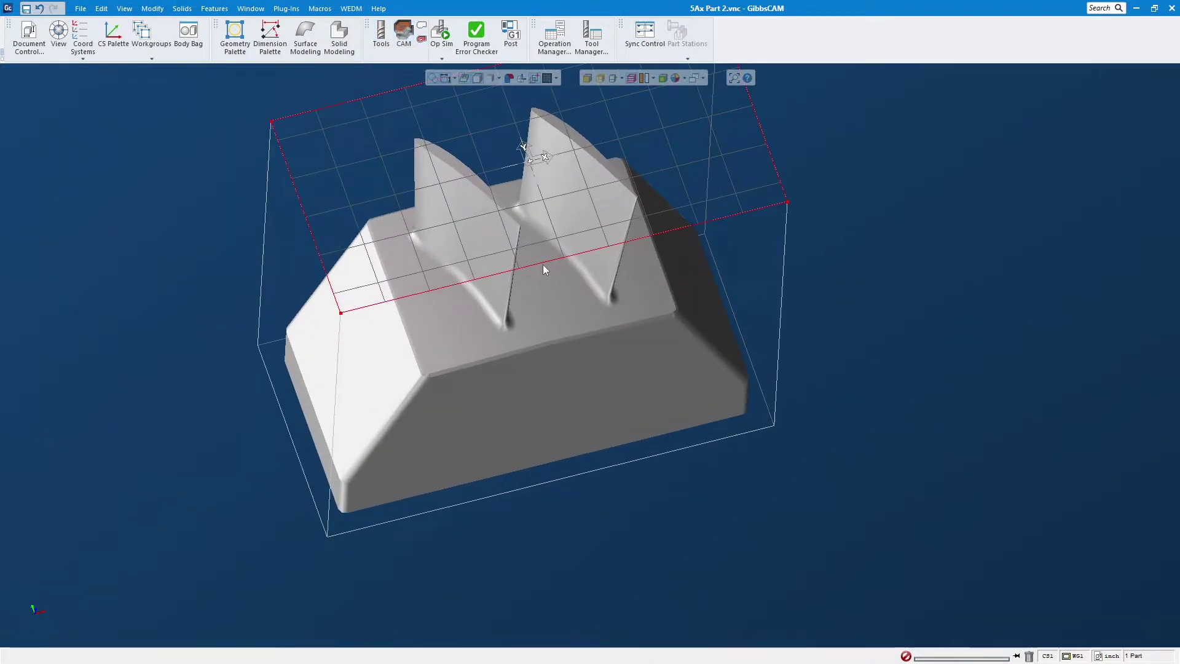
{"action": "scroll", "coordinate": [545, 267], "scroll_direction": "down", "scroll_amount": 1}
{"action": "middle_click_drag", "start_coordinate": [490, 368], "coordinate": [400, 163]}
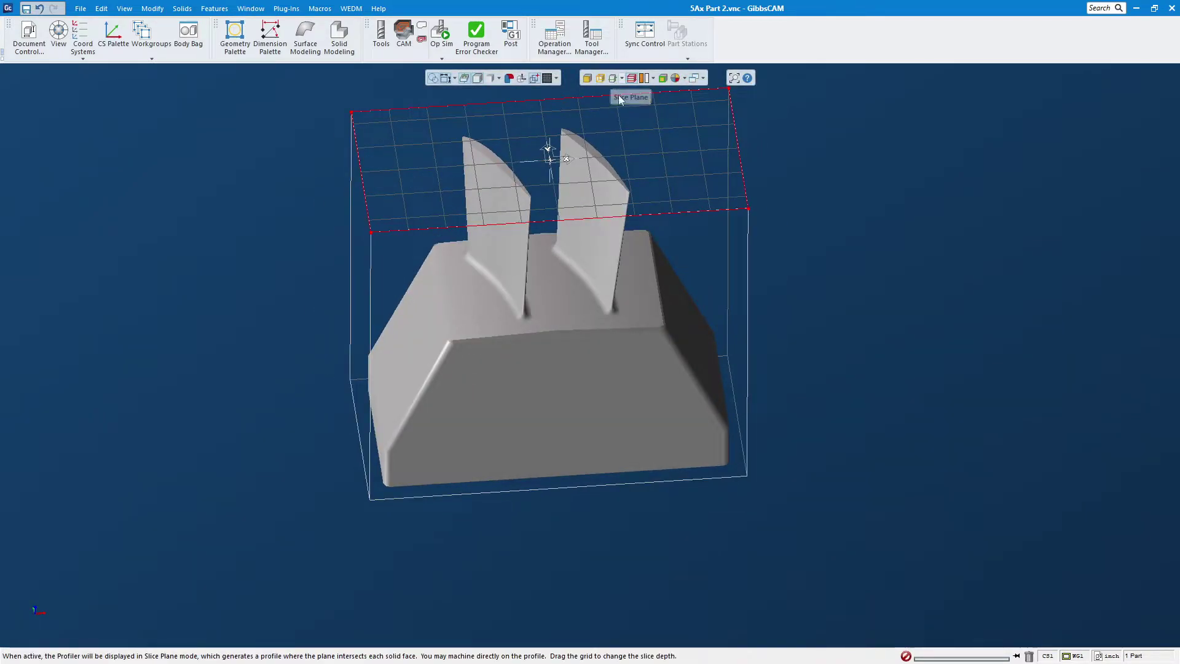
{"action": "left_click", "coordinate": [614, 79]}
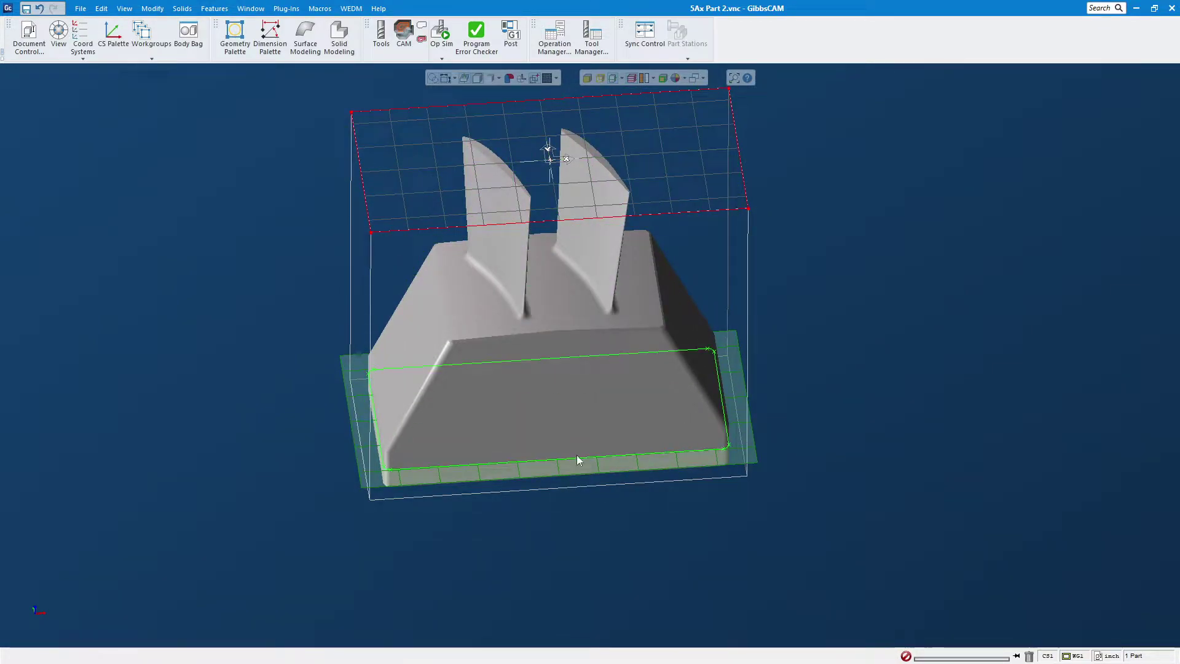
- Select the slice profile around the base and extract it as geometry
{"action": "middle_click_drag", "start_coordinate": [578, 460], "coordinate": [848, 430]}
{"action": "scroll", "coordinate": [377, 457], "scroll_direction": "up", "scroll_amount": 4}
{"action": "left_click", "coordinate": [373, 556]}
{"action": "right_click", "coordinate": [373, 556]}
{"action": "left_click", "coordinate": [400, 559]}
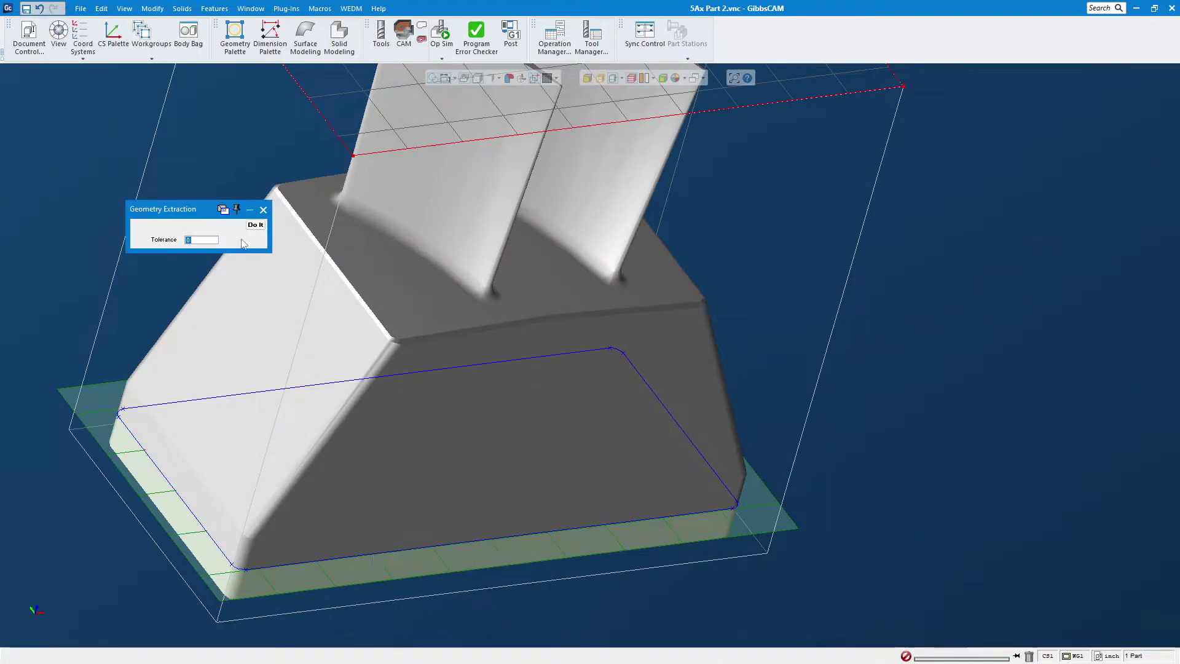
{"action": "left_click", "coordinate": [255, 225]}
{"action": "left_click", "coordinate": [264, 209]}
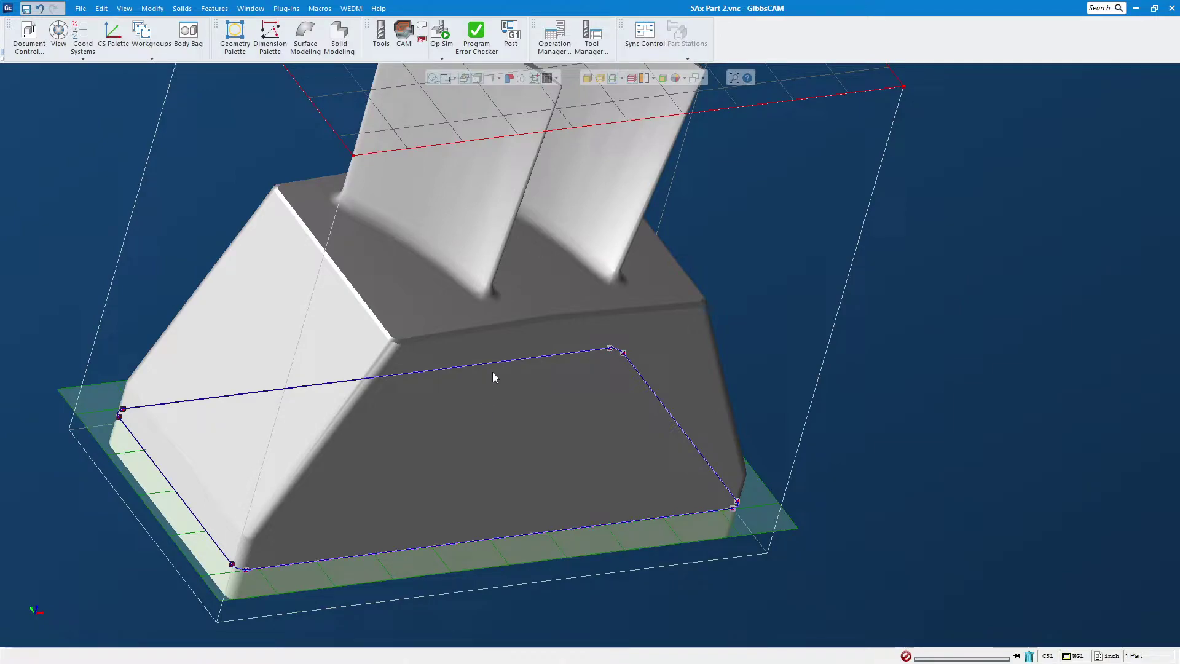
{"action": "middle_click_drag", "start_coordinate": [576, 465], "coordinate": [526, 453]}
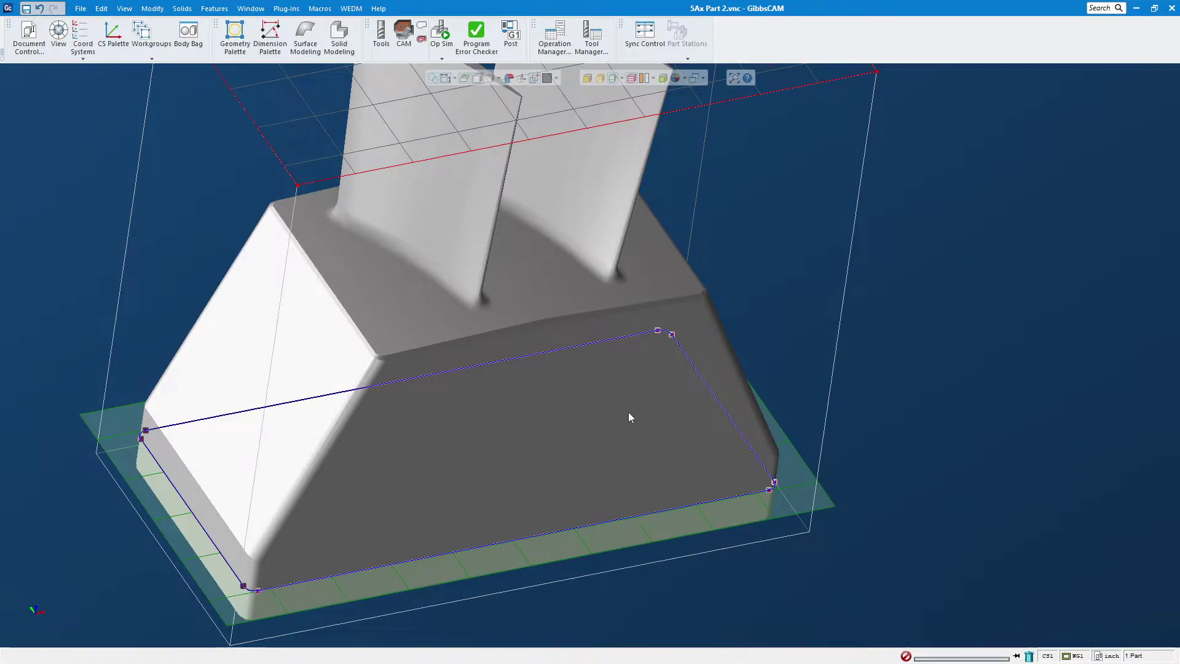
{"action": "scroll", "coordinate": [628, 411], "scroll_direction": "down", "scroll_amount": 3}
{"action": "middle_click_drag", "start_coordinate": [577, 314], "coordinate": [504, 301]}
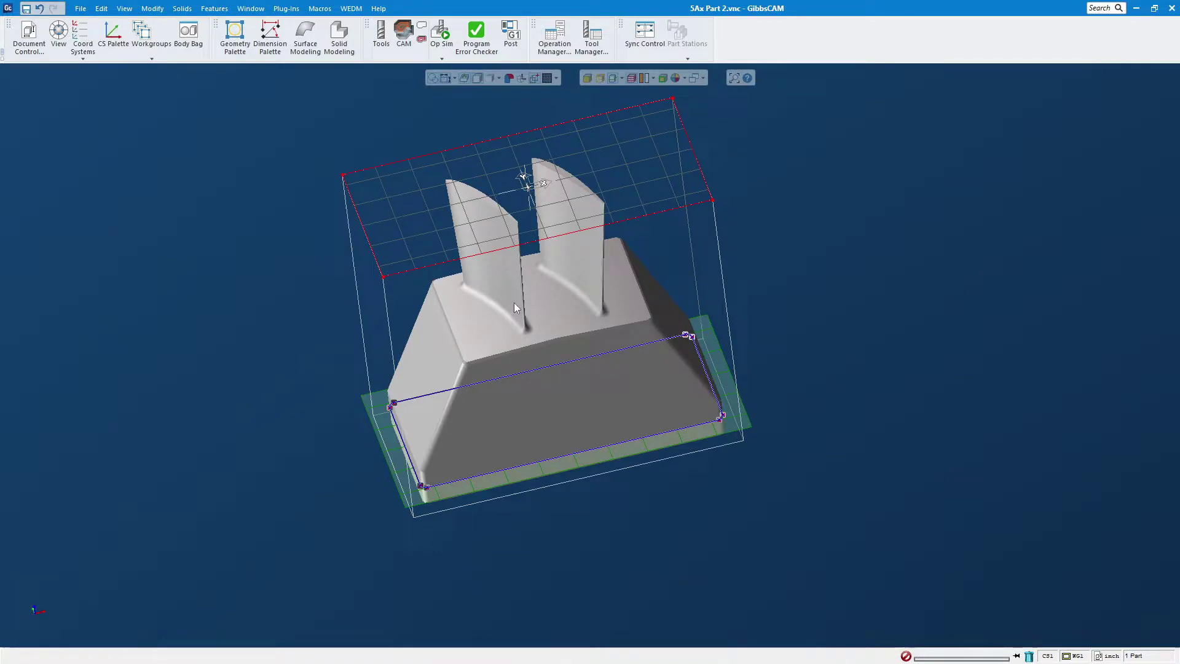
- Extract the edges of the base's upper face as geometry and delete the extracted outer boundary around that face
{"action": "scroll", "coordinate": [511, 315], "scroll_direction": "up", "scroll_amount": 3}
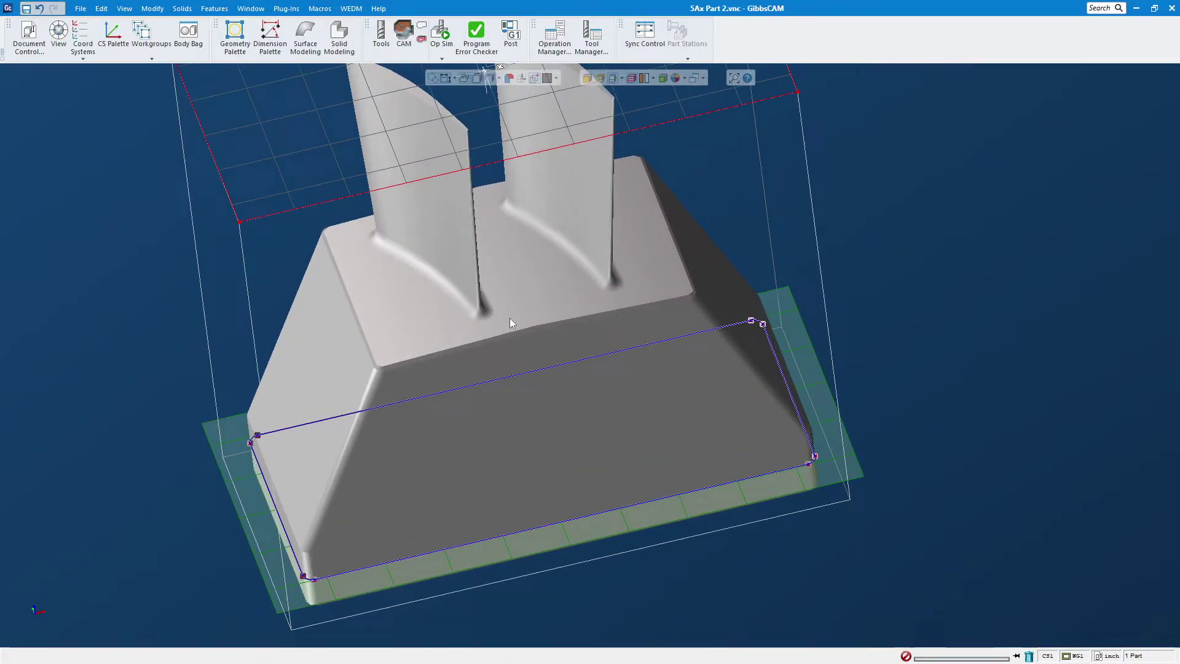
{"action": "left_click", "coordinate": [460, 305]}
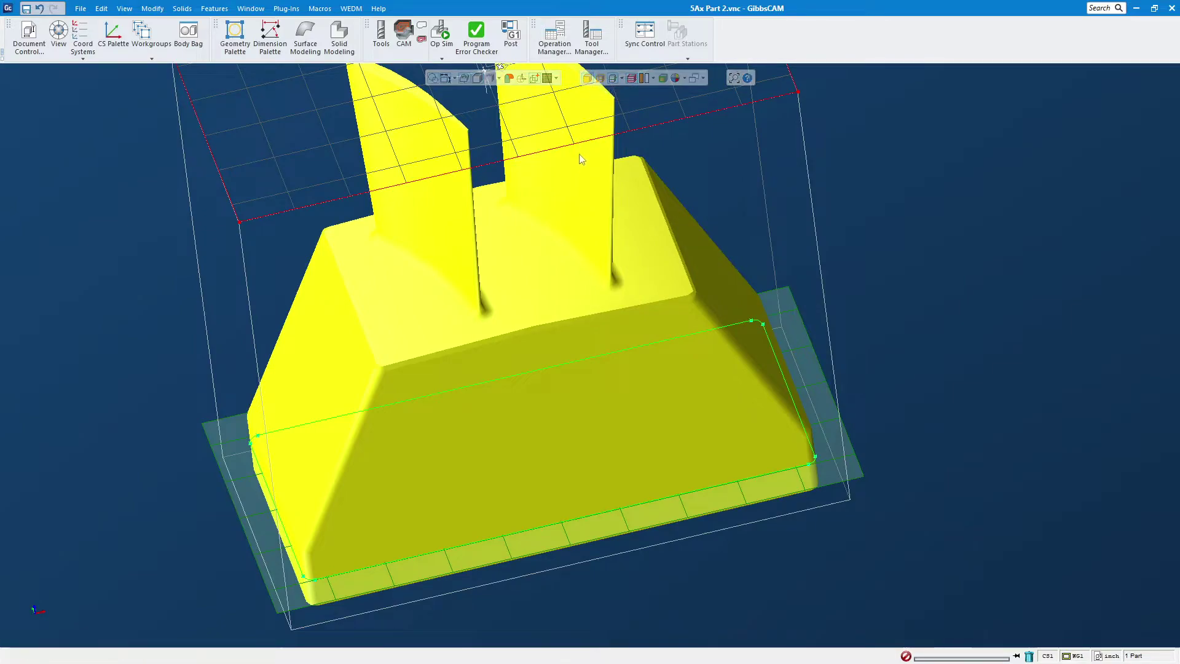
{"action": "left_click", "coordinate": [525, 273]}
{"action": "right_click", "coordinate": [525, 271]}
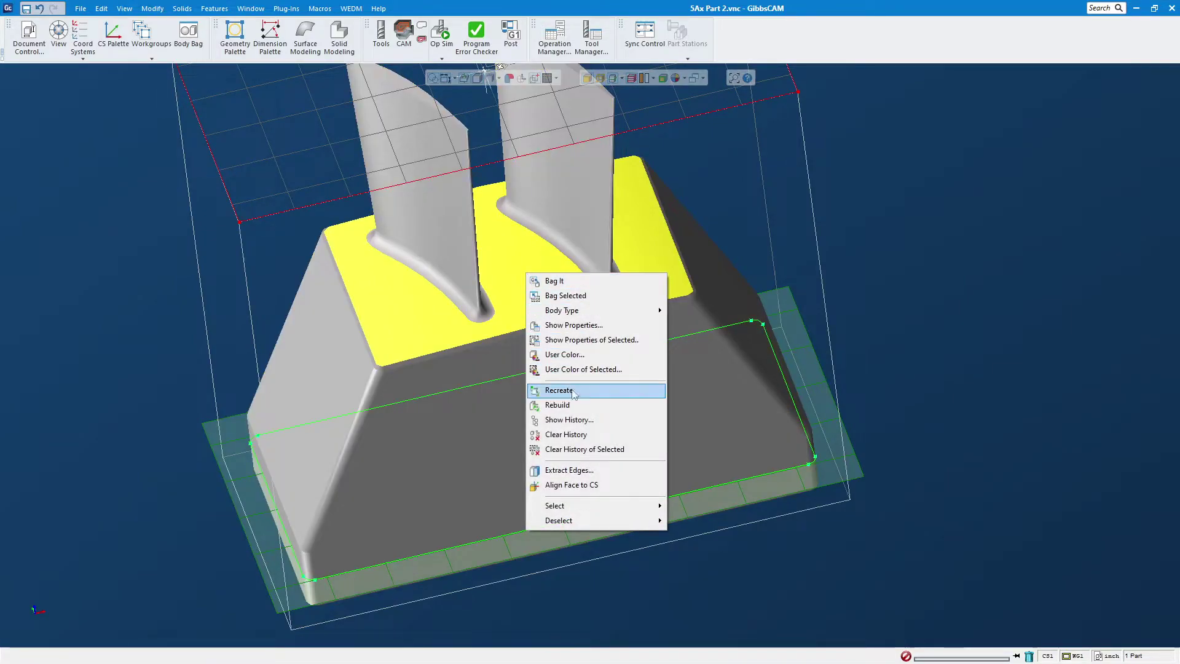
{"action": "left_click", "coordinate": [568, 470]}
{"action": "left_click", "coordinate": [255, 224]}
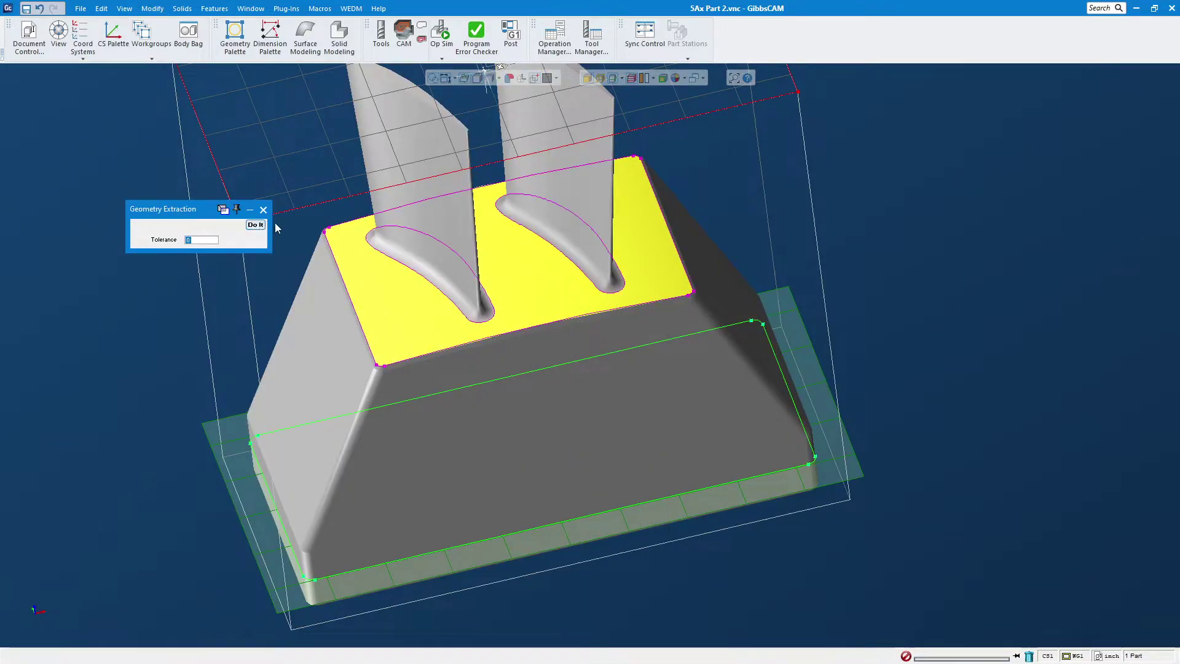
{"action": "left_click", "coordinate": [263, 210]}
{"action": "double_click", "coordinate": [339, 271]}
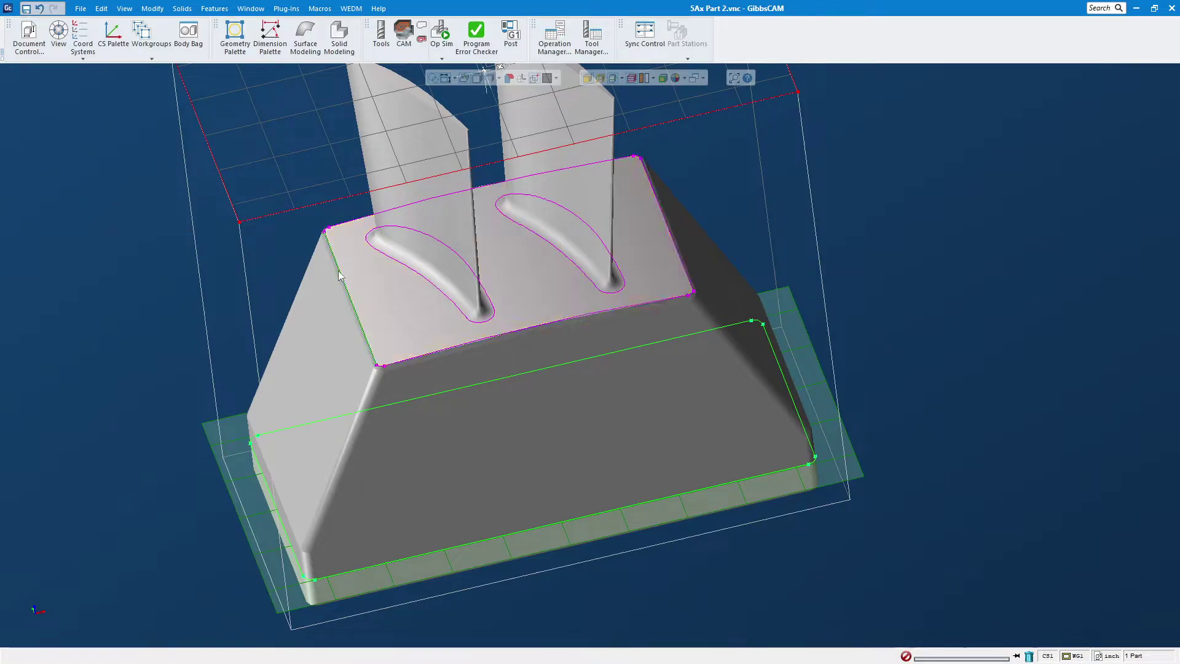
{"action": "key", "text": "Delete"}
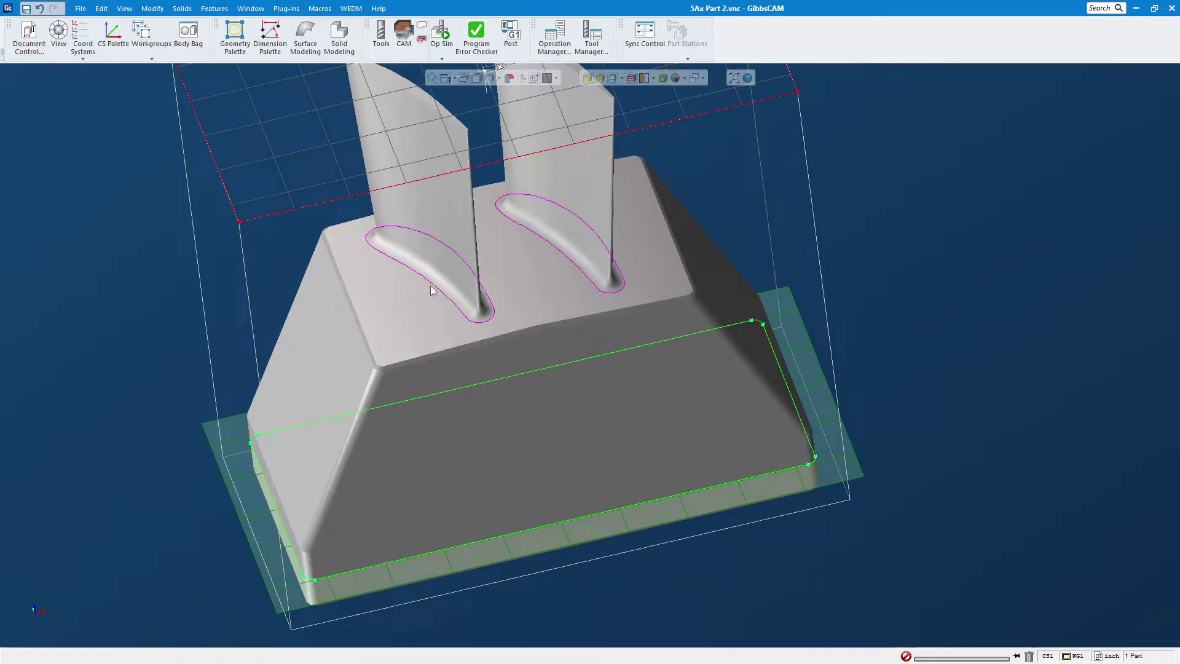
- Reassign the extracted fillet outline at the foot of each blade to the current coordinate system with Change CS (XYZ)
{"action": "left_click", "coordinate": [550, 246]}
{"action": "left_click", "coordinate": [152, 8]}
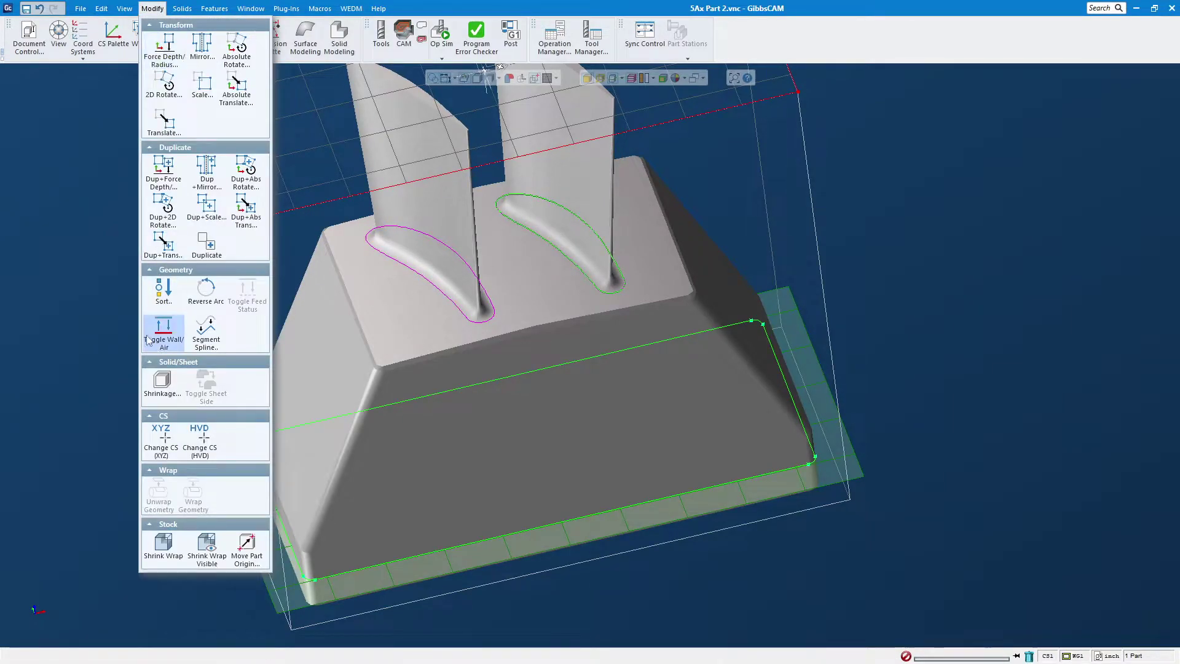
{"action": "left_click", "coordinate": [165, 441]}
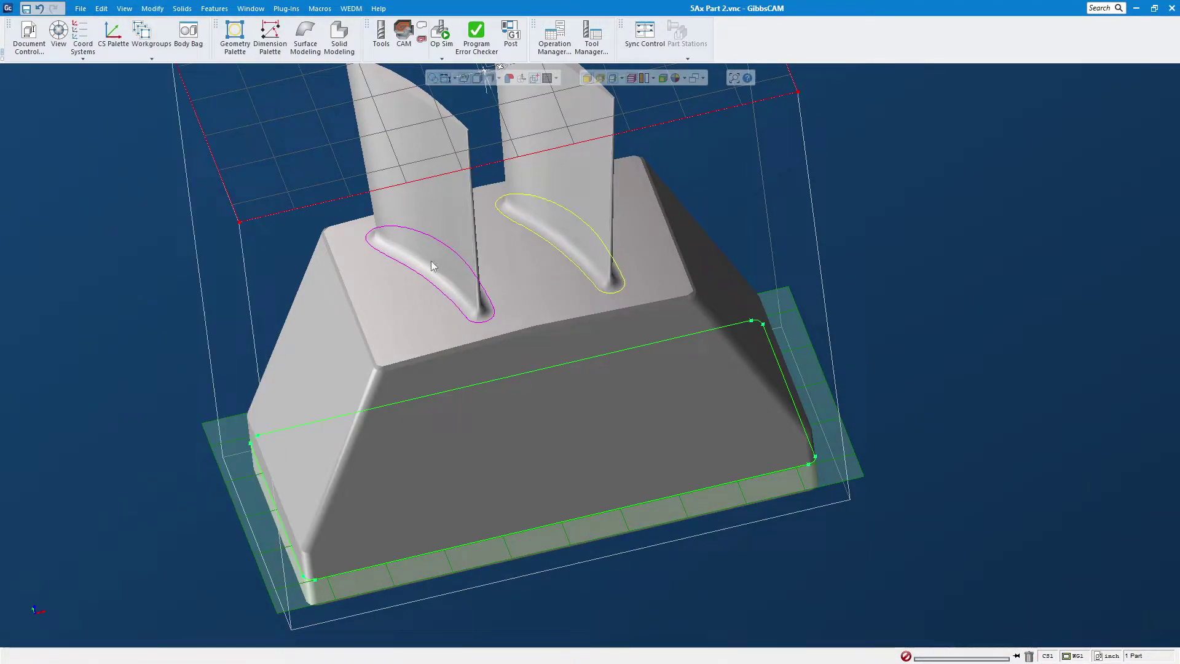
{"action": "left_click", "coordinate": [430, 236]}
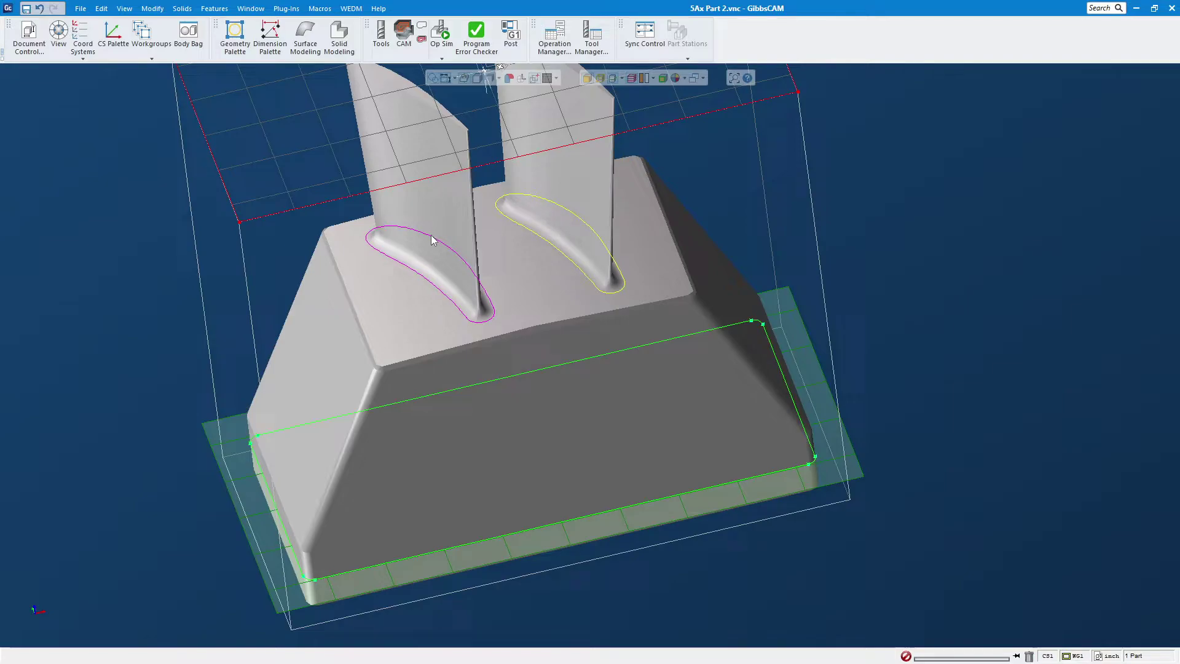
{"action": "left_click", "coordinate": [153, 8]}
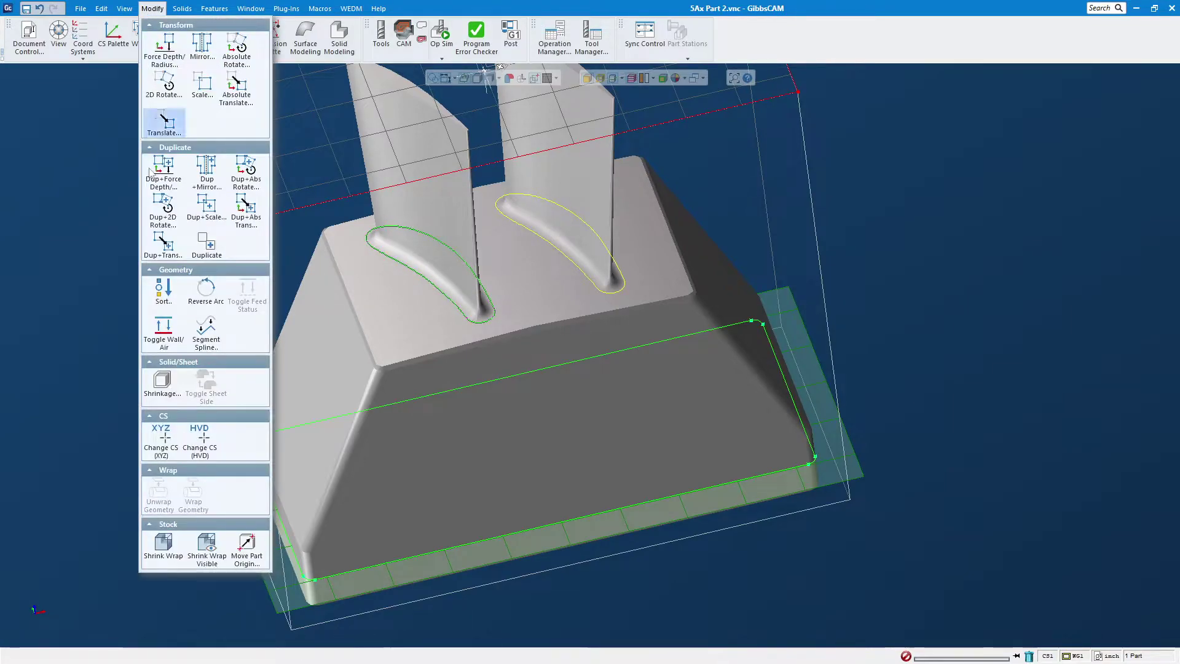
{"action": "left_click", "coordinate": [164, 438]}
- Turn off the Profiler so the slice plane near the foot of the base is hidden
{"action": "scroll", "coordinate": [484, 362], "scroll_direction": "down", "scroll_amount": 3}
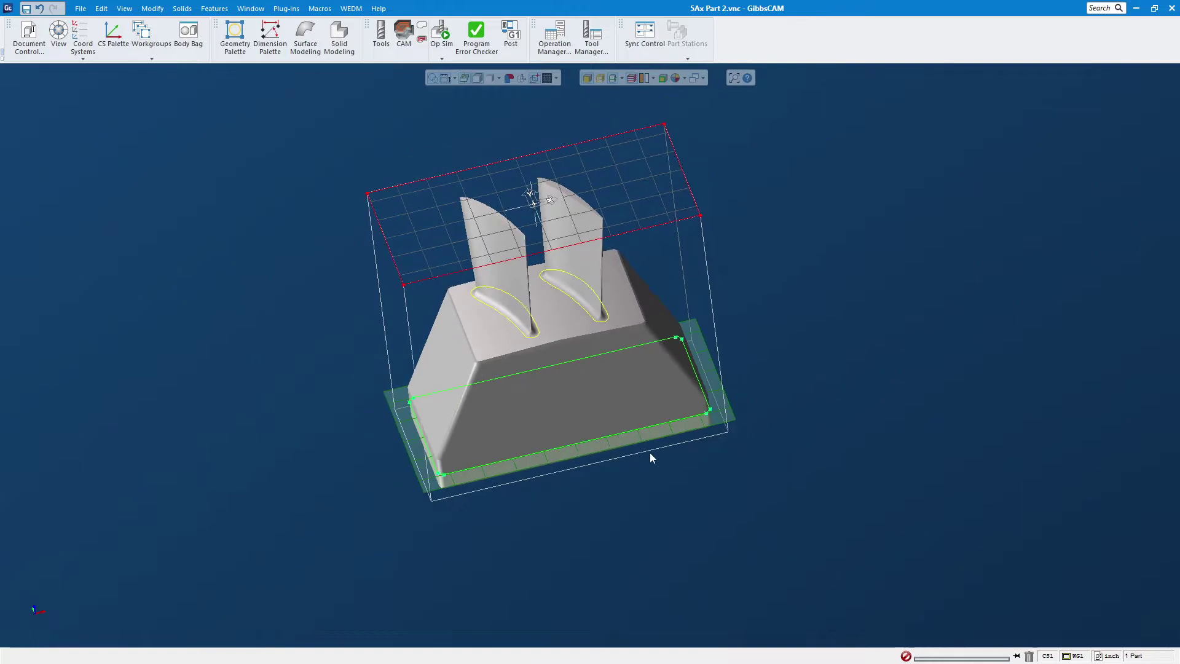
{"action": "left_click", "coordinate": [613, 78]}
{"action": "mouse_move", "coordinate": [672, 426]}
{"action": "middle_mouse_down"}
{"action": "mouse_move", "coordinate": [620, 288]}
{"action": "mouse_move", "coordinate": [673, 416]}
{"action": "middle_mouse_up"}
- Select the base outline and both blade outlines and force their depth to Z 0
{"action": "left_click", "coordinate": [645, 427]}
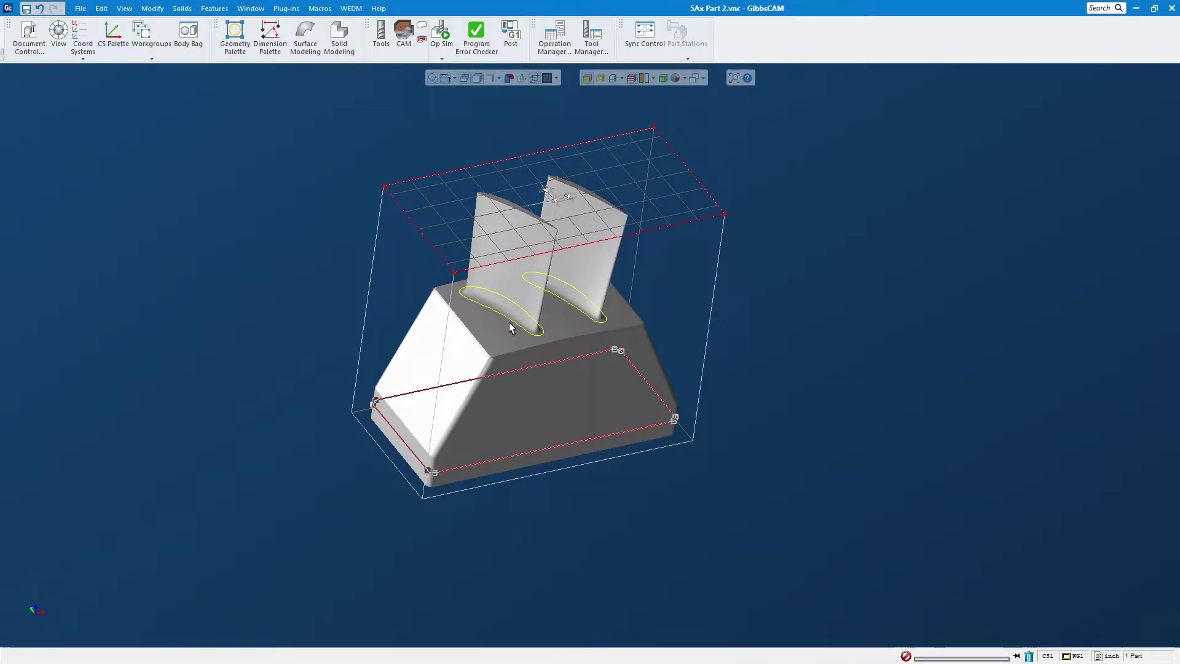
{"action": "left_click", "coordinate": [567, 307]}
{"action": "left_click", "coordinate": [152, 9]}
{"action": "left_click", "coordinate": [165, 51]}
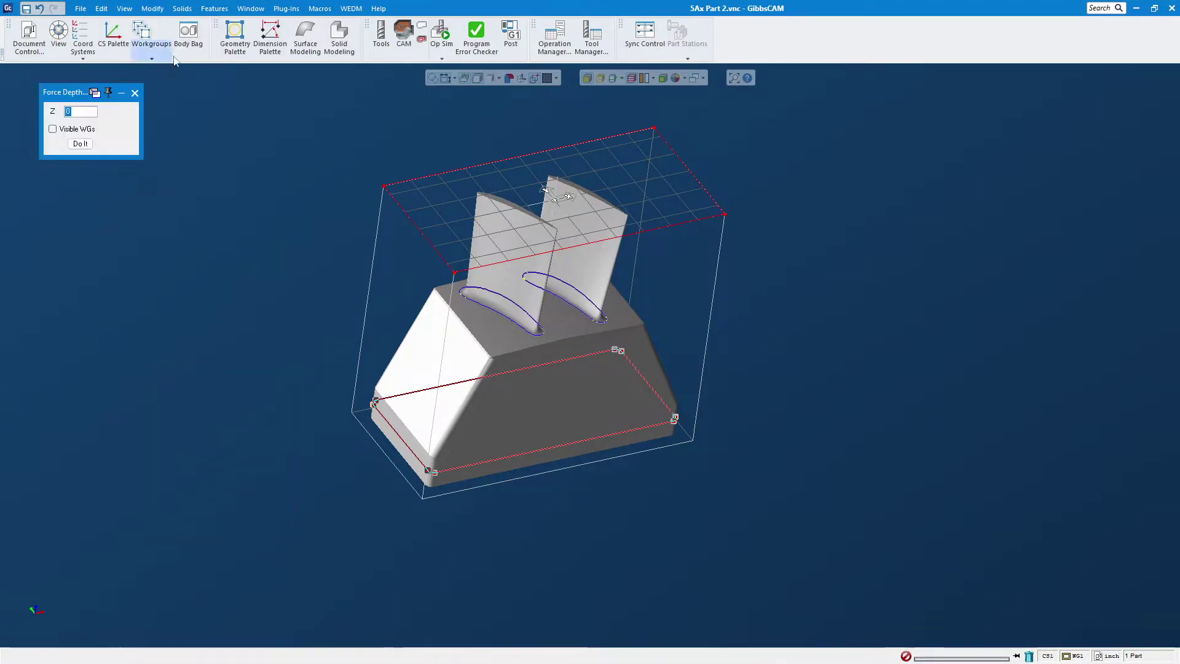
{"action": "left_click", "coordinate": [80, 144]}
{"action": "left_click", "coordinate": [134, 92]}
{"action": "left_click", "coordinate": [189, 354]}
- Examine the flattened base and blade outlines against the part from directly above and at a tilt
{"action": "left_click", "coordinate": [13, 599]}
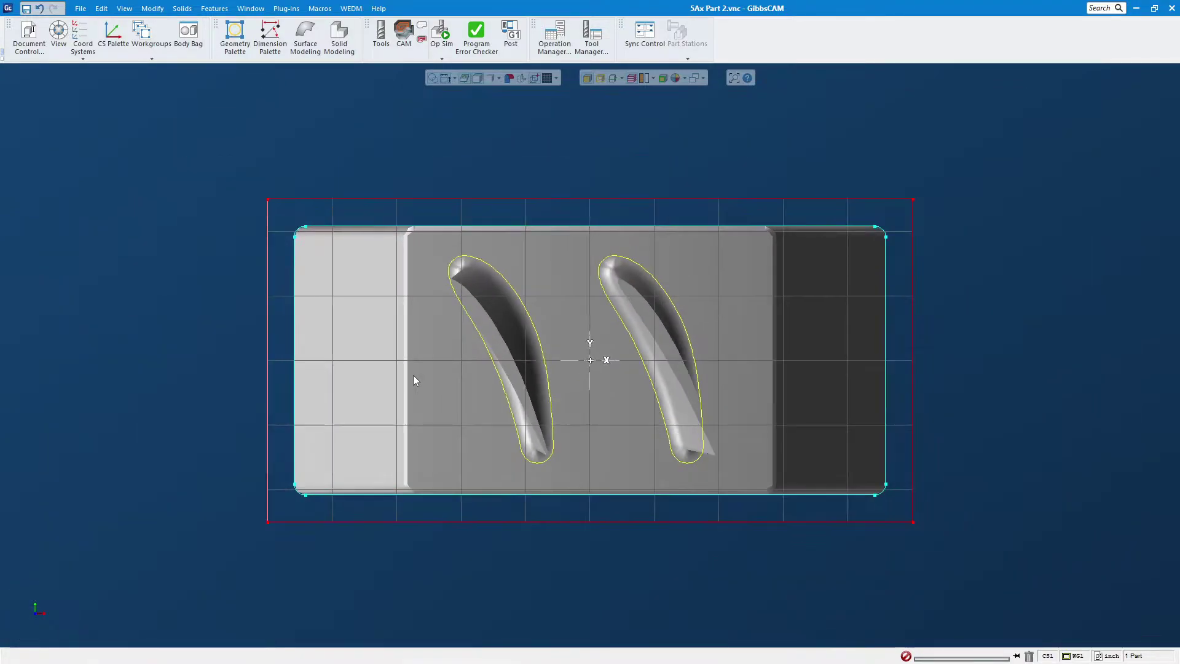
{"action": "middle_click_drag", "start_coordinate": [477, 425], "coordinate": [466, 303]}
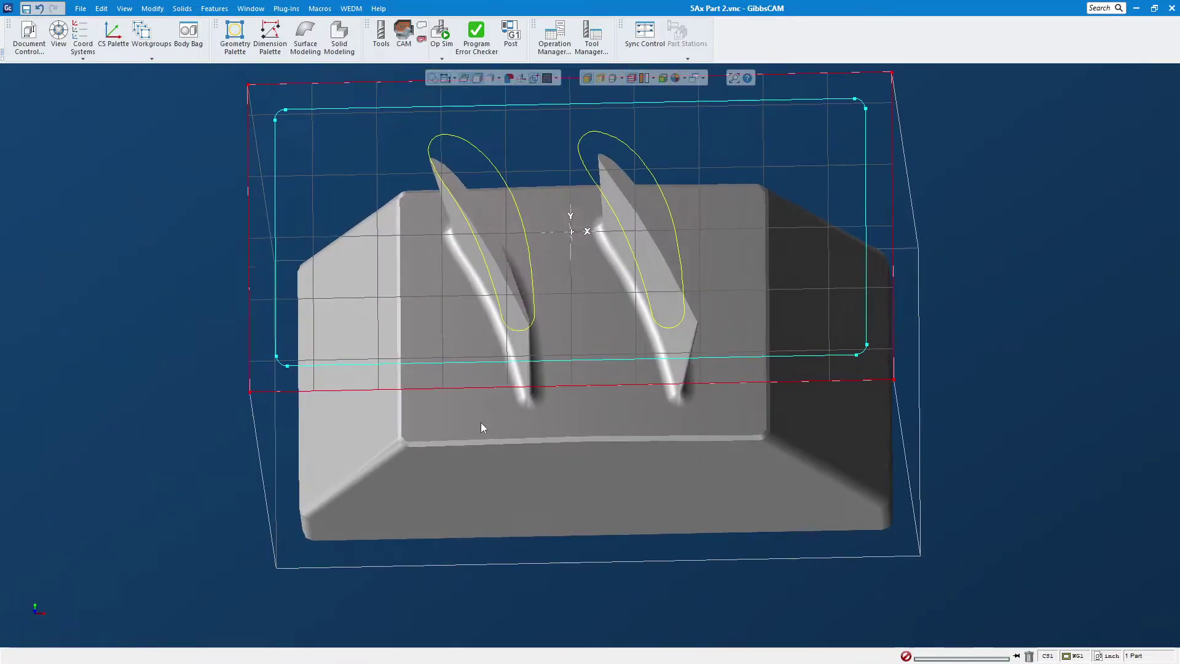
{"action": "scroll", "coordinate": [482, 422], "scroll_direction": "down", "scroll_amount": 3}
{"action": "middle_click_drag", "start_coordinate": [463, 387], "coordinate": [473, 280]}
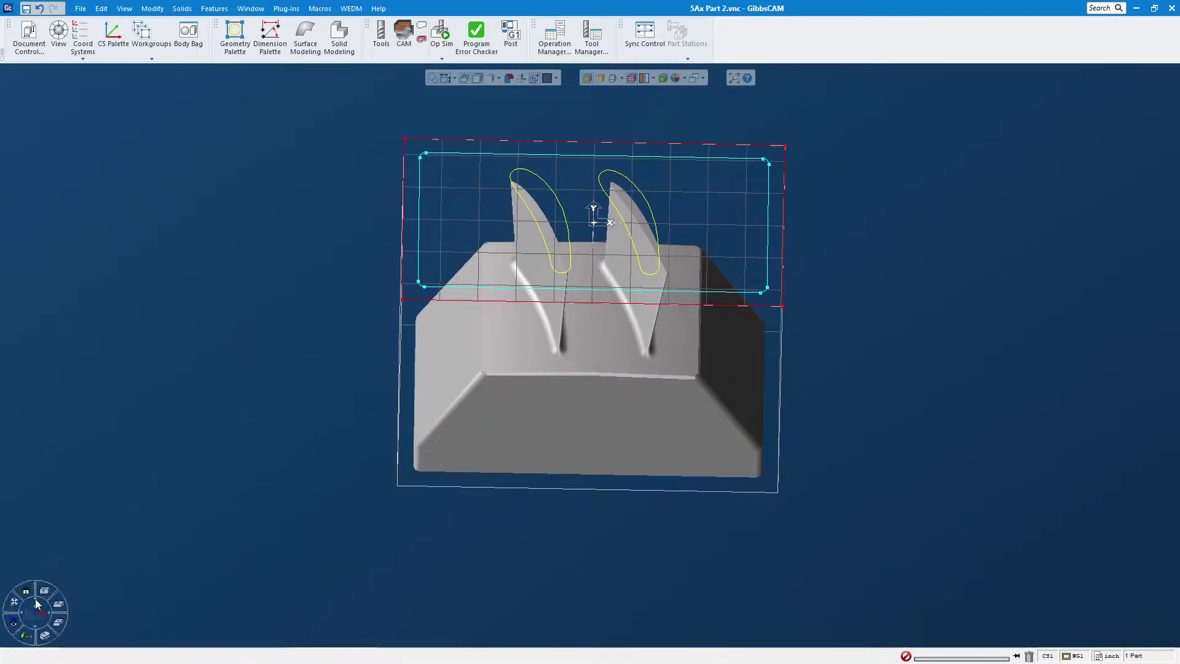
{"action": "left_click", "coordinate": [28, 593]}
{"action": "left_click_drag", "start_coordinate": [319, 211], "coordinate": [827, 564]}
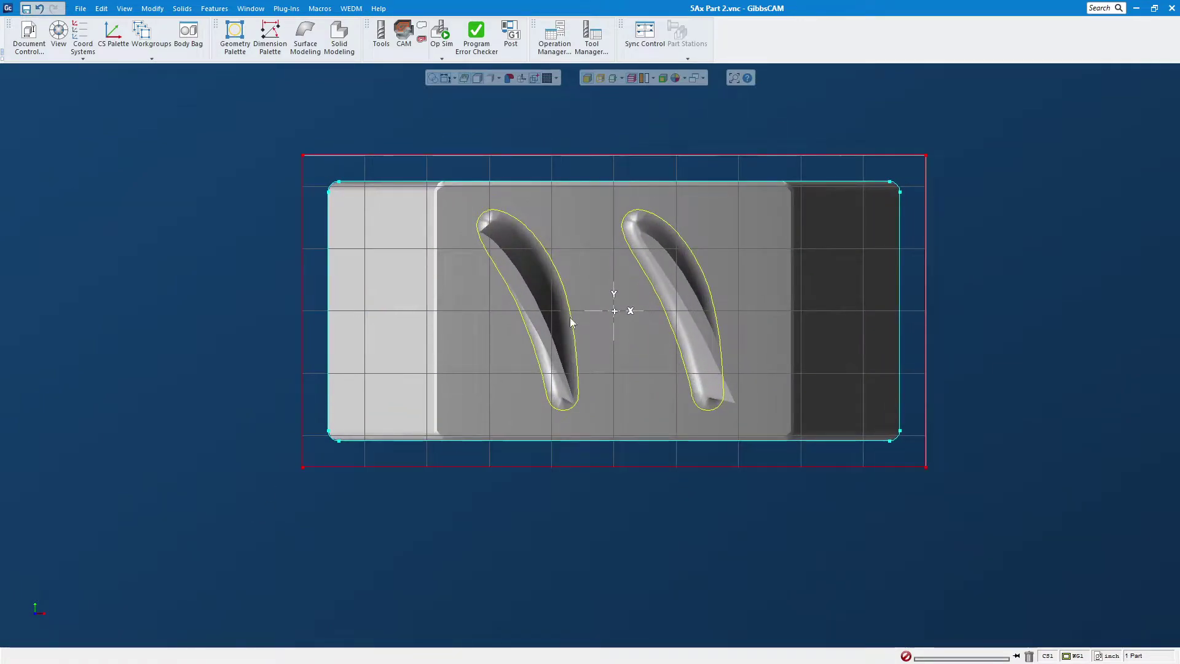
- Compare the tip face of each blade with the flattened fillet outline around it, checking for overhang
{"action": "left_click", "coordinate": [505, 279]}
{"action": "left_click_drag", "start_coordinate": [456, 210], "coordinate": [515, 371]}
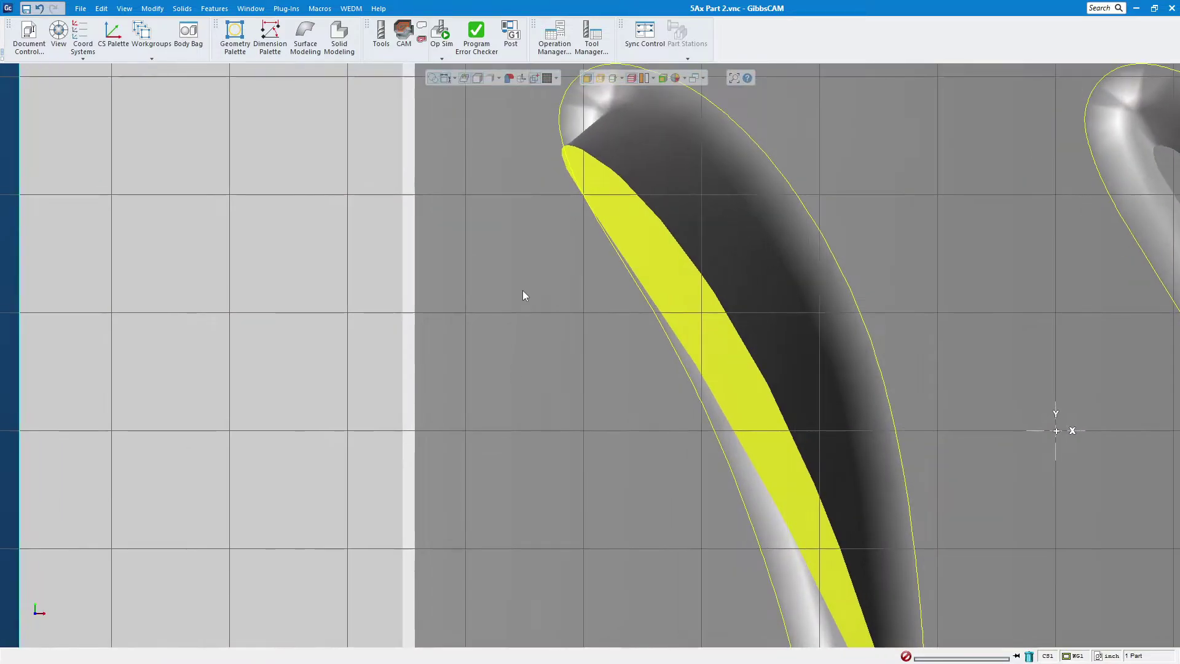
{"action": "scroll", "coordinate": [541, 258], "scroll_direction": "down", "scroll_amount": 2}
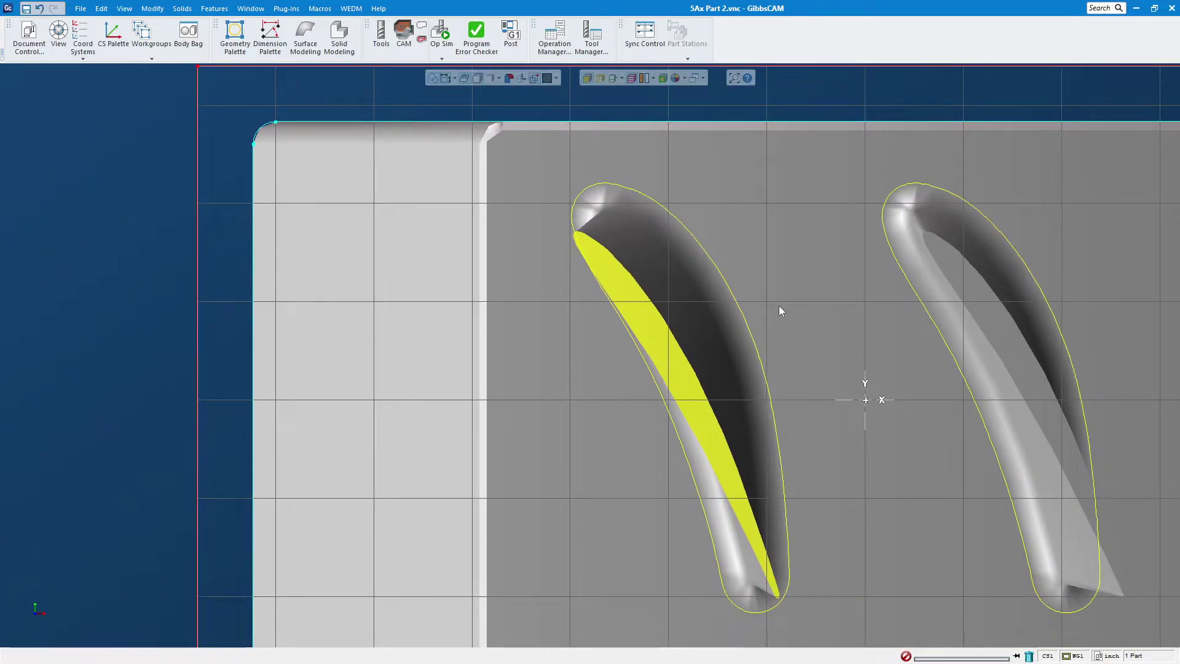
{"action": "scroll", "coordinate": [954, 478], "scroll_direction": "down", "scroll_amount": 3}
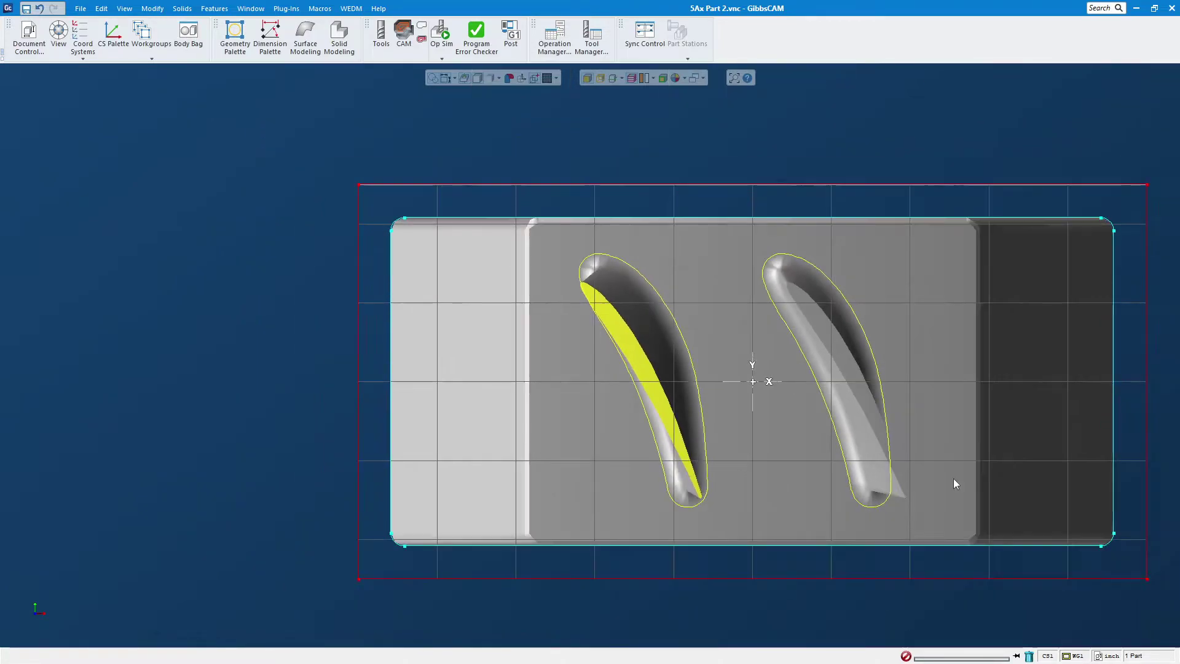
{"action": "left_click", "coordinate": [879, 432]}
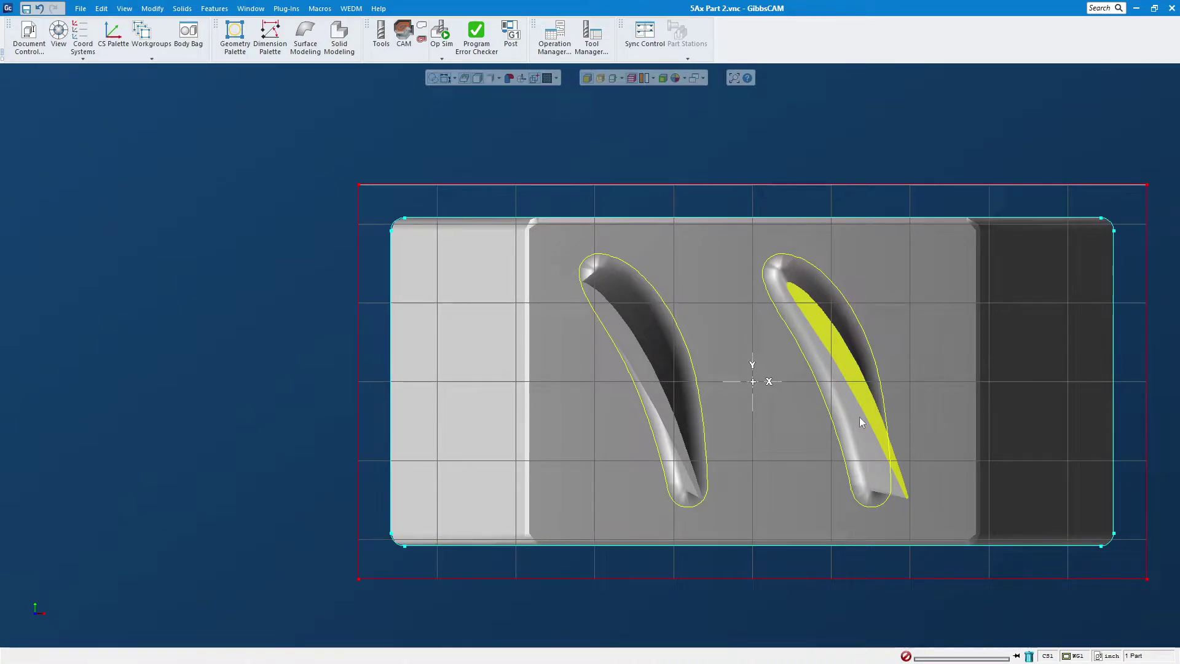
{"action": "left_click", "coordinate": [619, 266]}
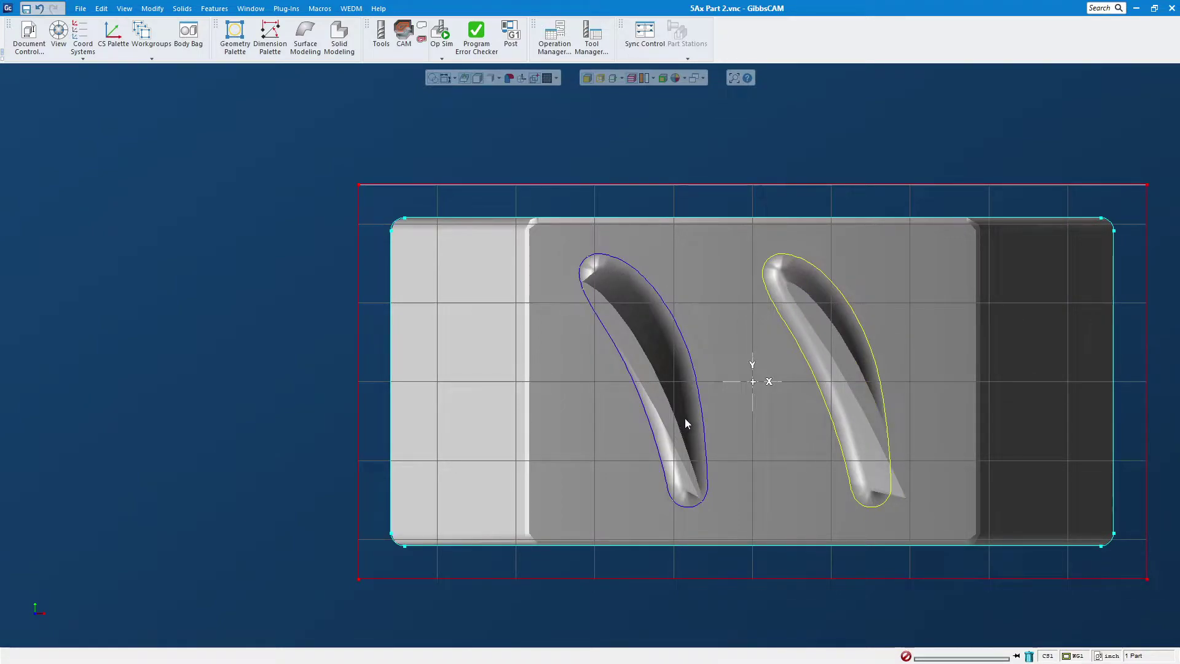
{"action": "left_click", "coordinate": [822, 274]}
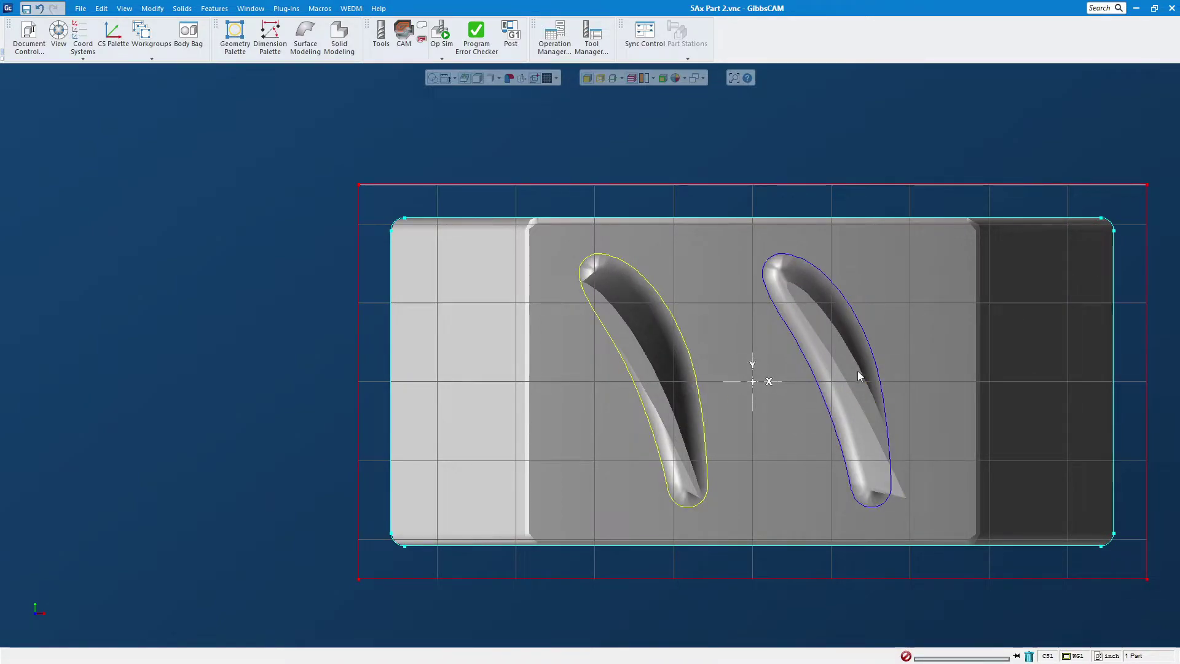
{"action": "left_click", "coordinate": [904, 496]}
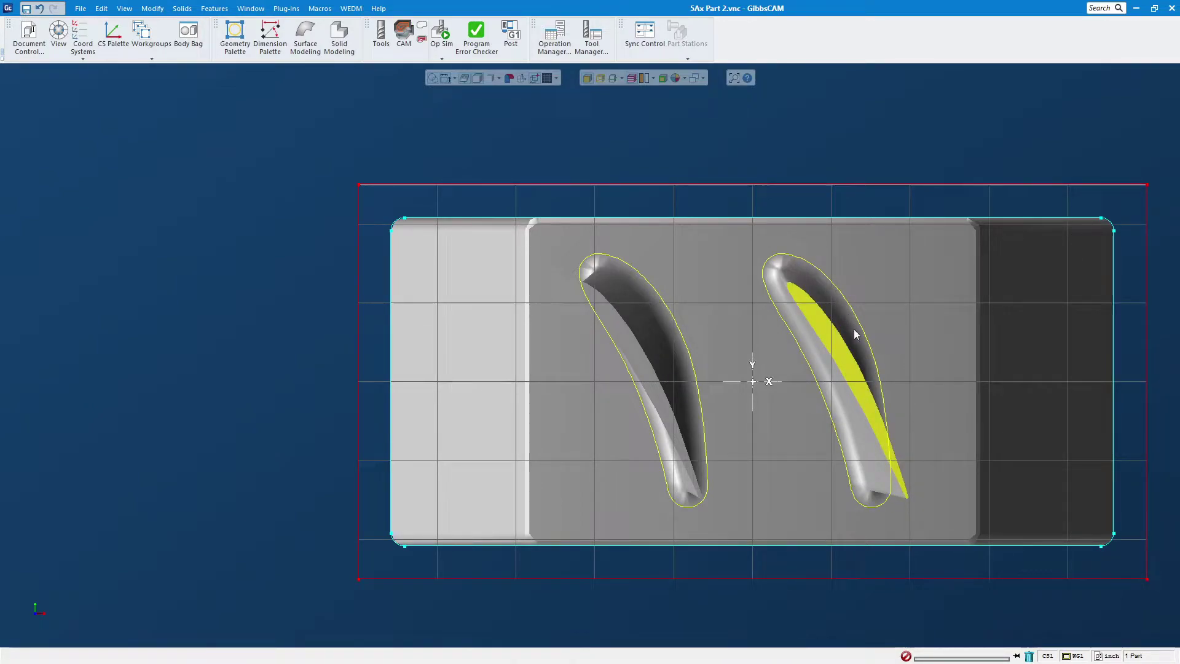
{"action": "middle_click_drag", "start_coordinate": [836, 486], "coordinate": [781, 418]}
{"action": "left_click", "coordinate": [799, 209]}
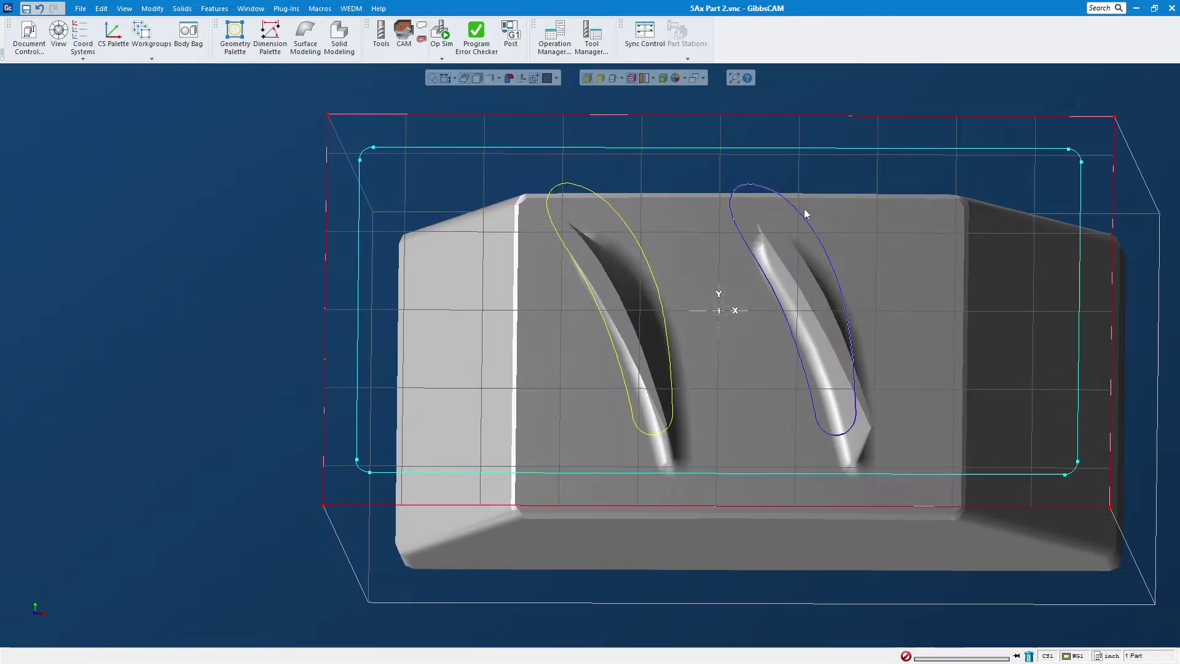
{"action": "left_click", "coordinate": [809, 292]}
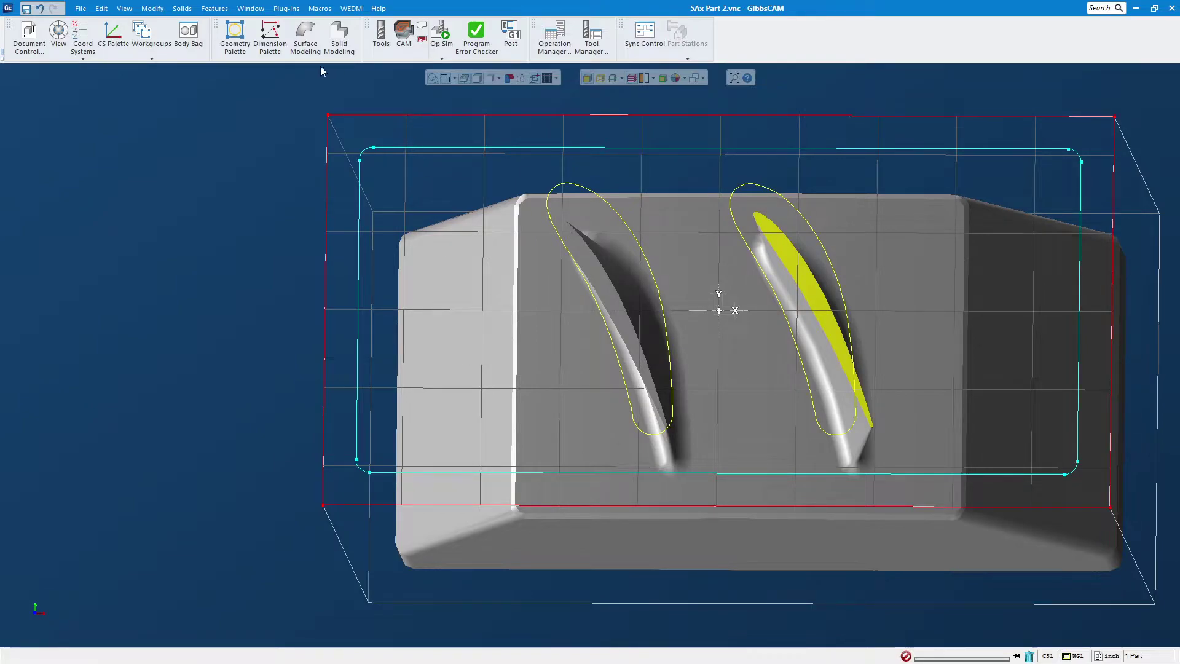
- Offset the fillet outlines of both blades outward by 0.05 with an accuracy of 0.001 using Shape Offset
{"action": "left_click", "coordinate": [235, 43]}
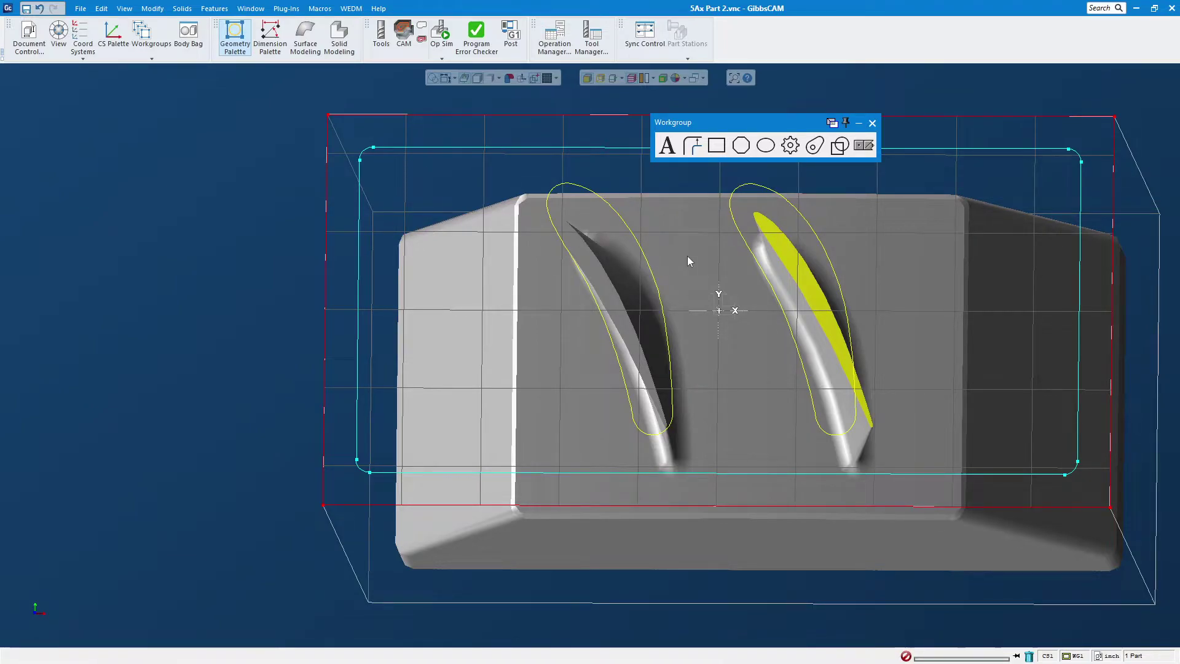
{"action": "left_click", "coordinate": [692, 146]}
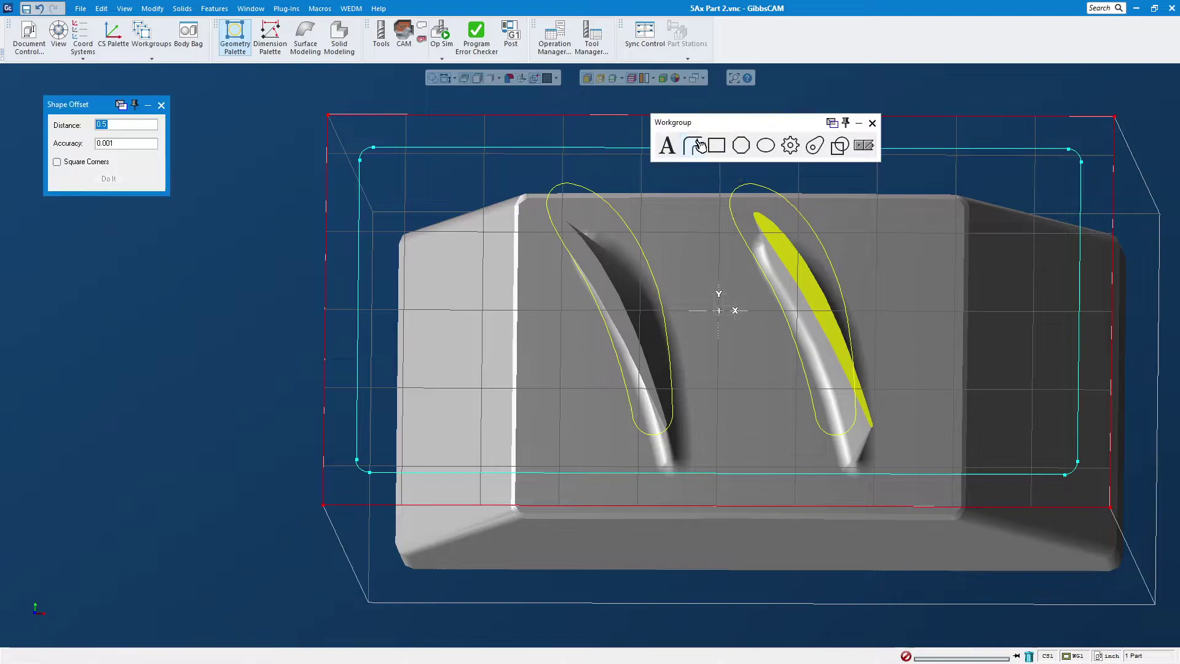
{"action": "type", "text": "."}
{"action": "left_click", "coordinate": [781, 197]}
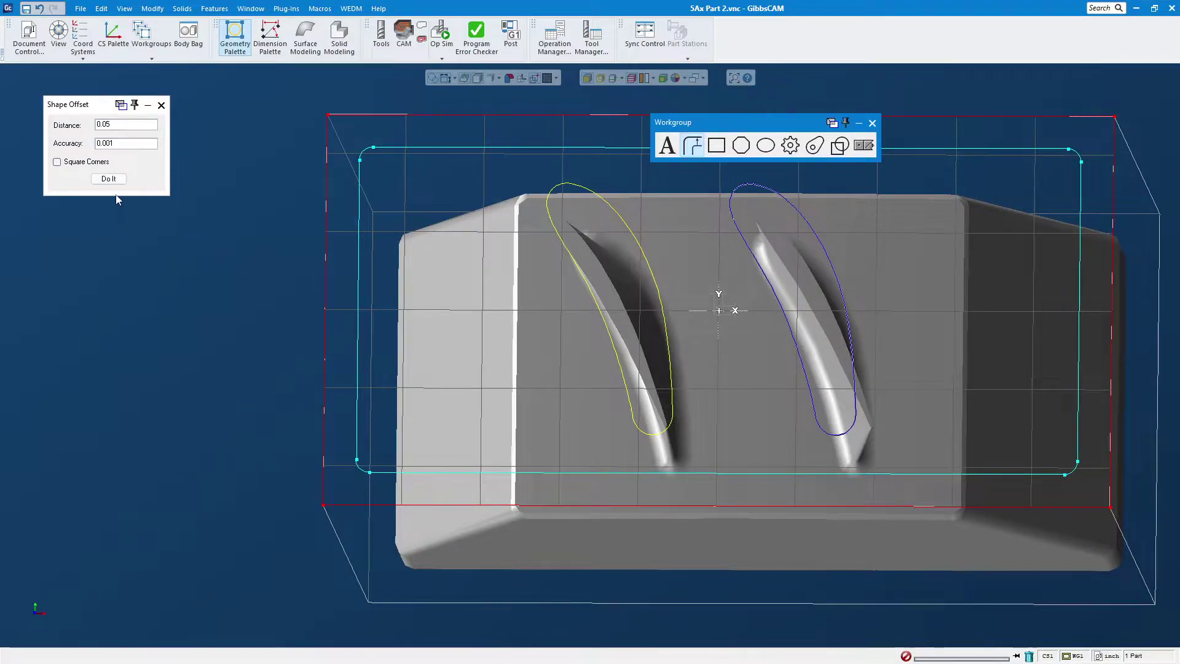
{"action": "left_click", "coordinate": [108, 178]}
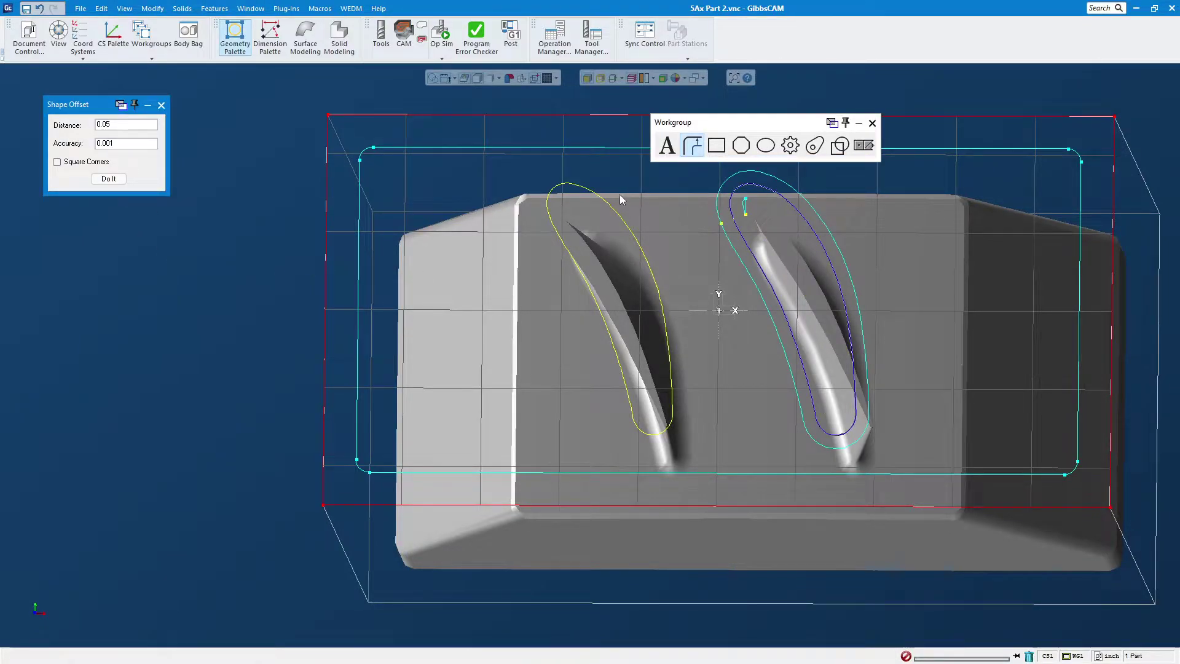
{"action": "left_click", "coordinate": [606, 205]}
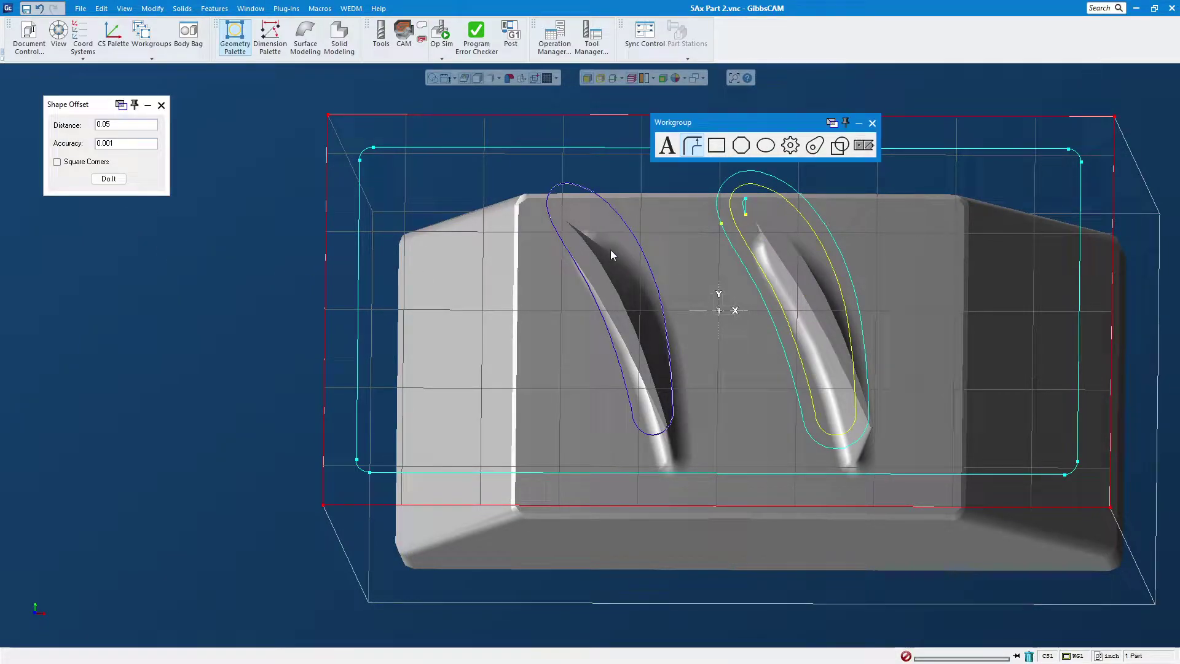
{"action": "left_click", "coordinate": [110, 179]}
- Delete the short stray offset segment inside each of the two blade outlines
{"action": "left_click", "coordinate": [746, 204]}
{"action": "left_click", "coordinate": [686, 235]}
{"action": "left_click", "coordinate": [564, 202]}
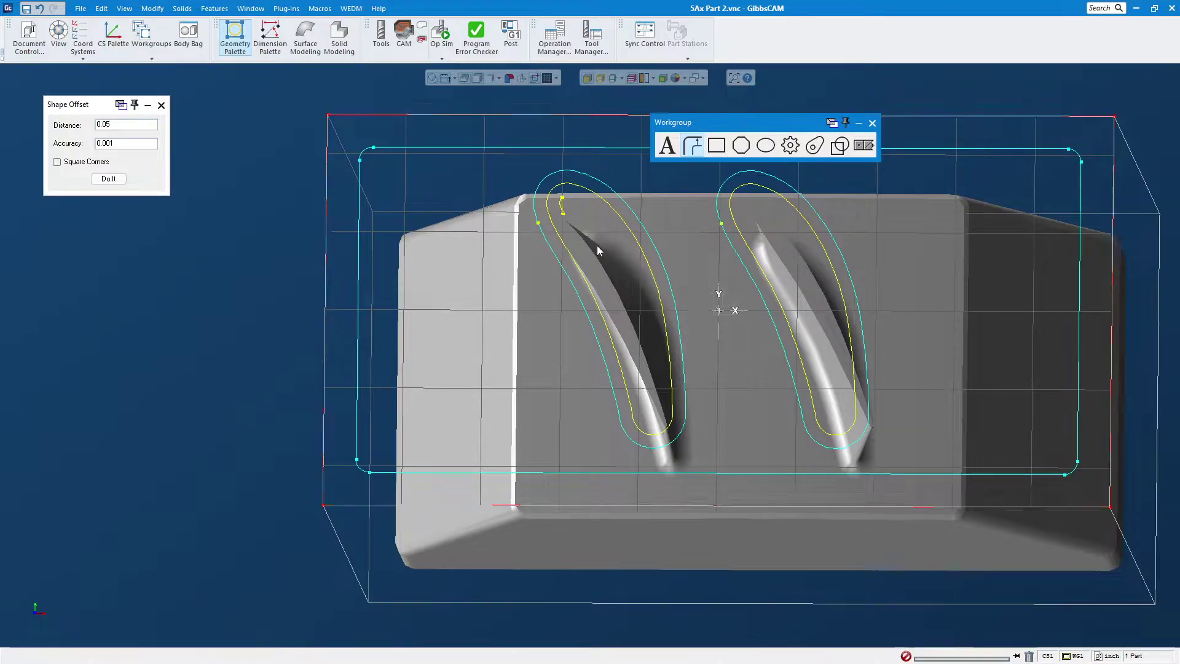
{"action": "left_click", "coordinate": [610, 260]}
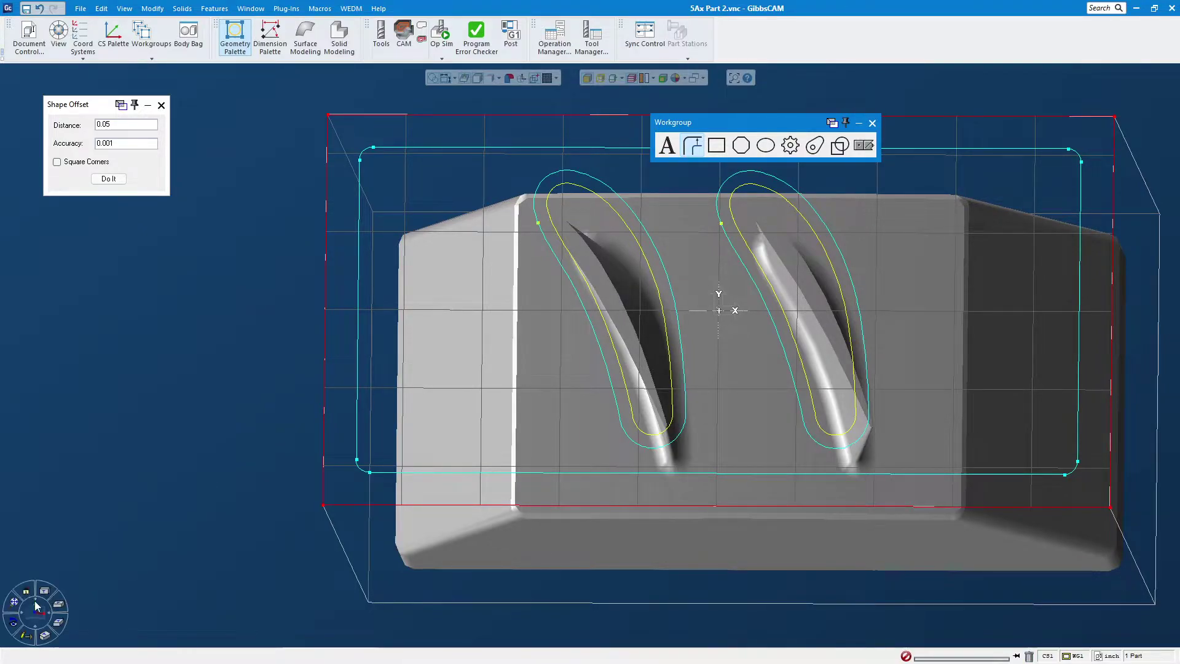
- Offset the left blade's fillet outline outward by 0.01 with an accuracy of 0.001 using Shape Offset
{"action": "left_click", "coordinate": [24, 591]}
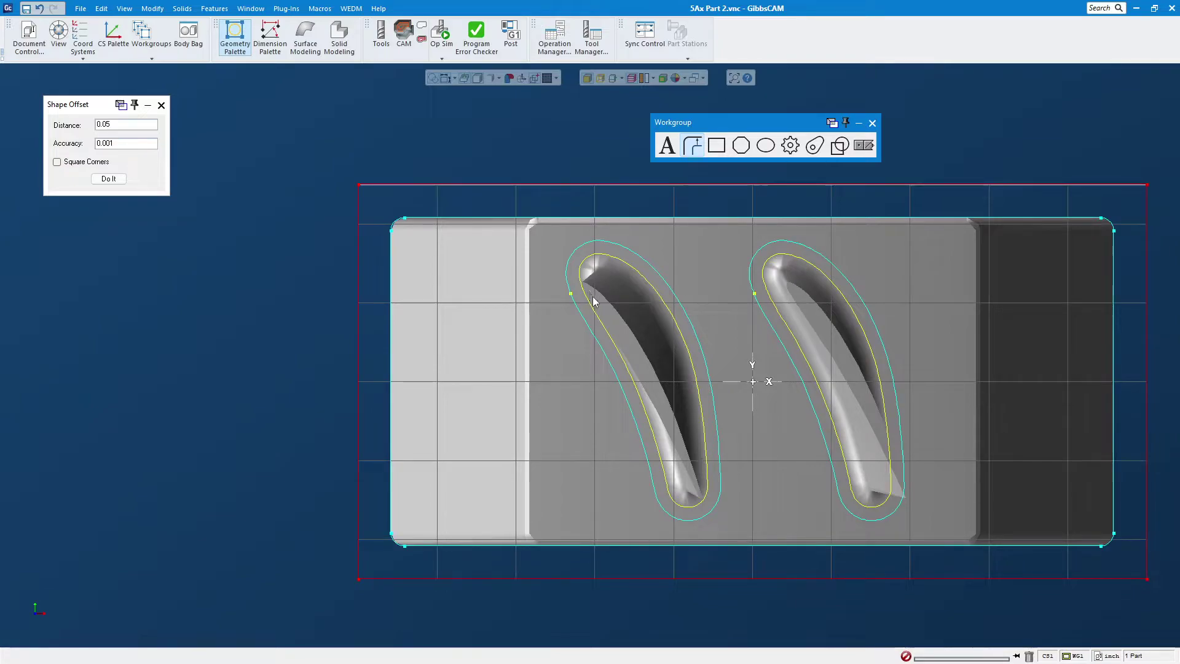
{"action": "left_click", "coordinate": [618, 263]}
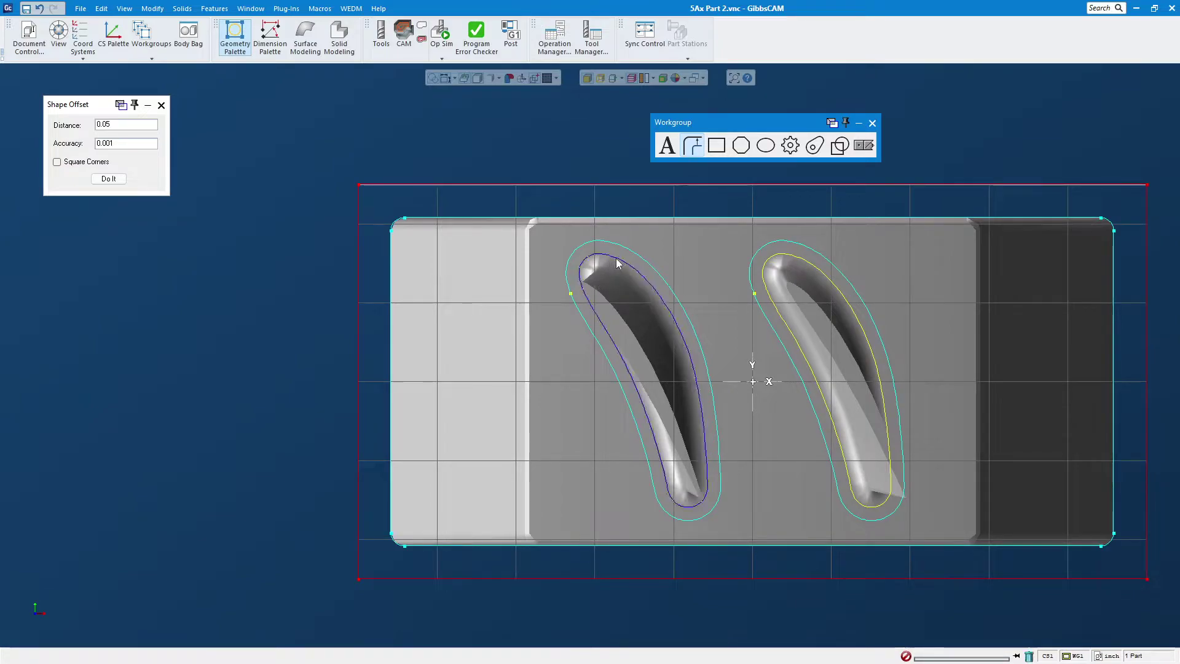
{"action": "left_click", "coordinate": [688, 466]}
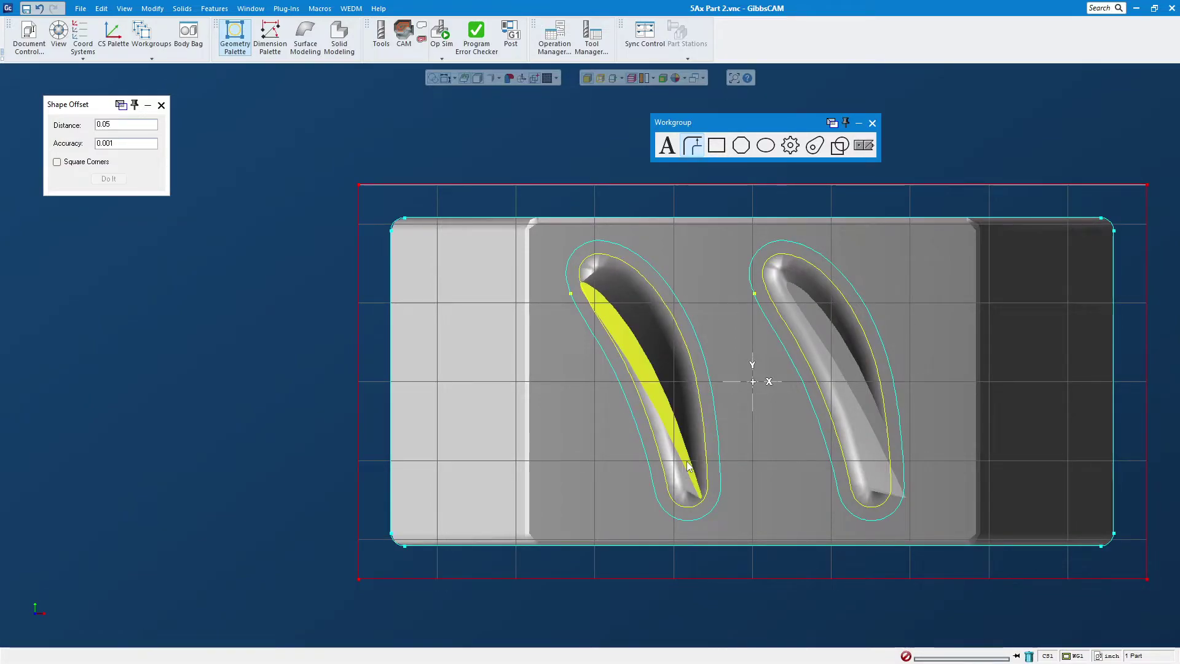
{"action": "left_click", "coordinate": [113, 125]}
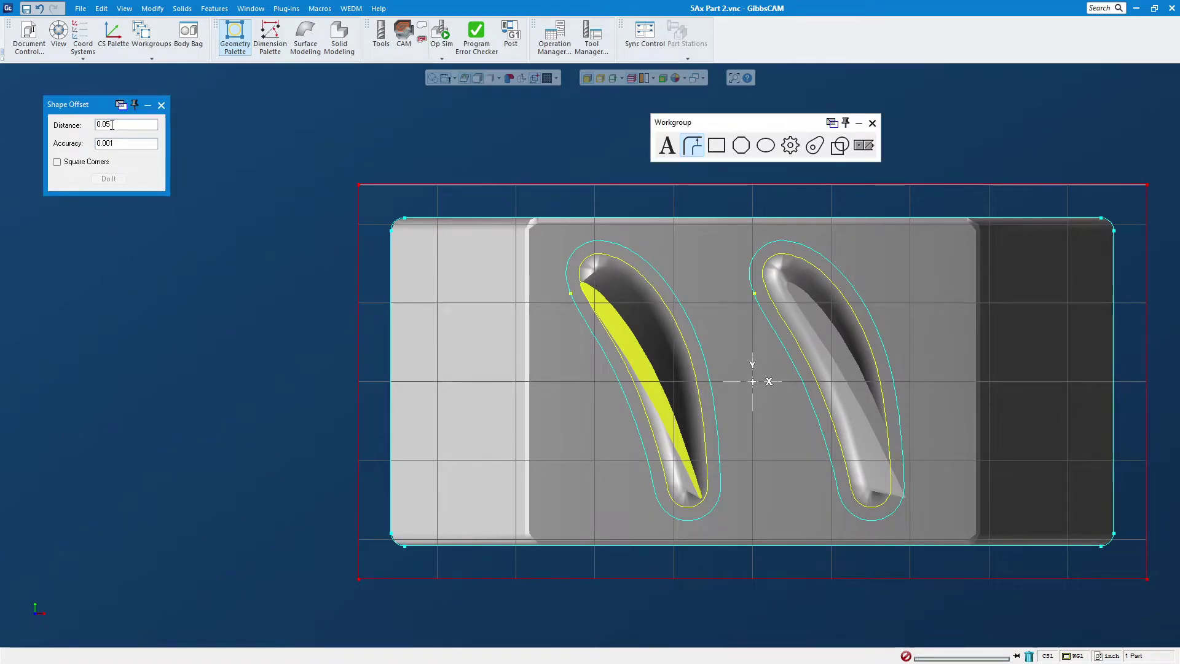
{"action": "key", "text": "BackSpace"}
{"action": "type", "text": "1"}
{"action": "left_click", "coordinate": [109, 179]}
{"action": "left_click", "coordinate": [109, 179]}
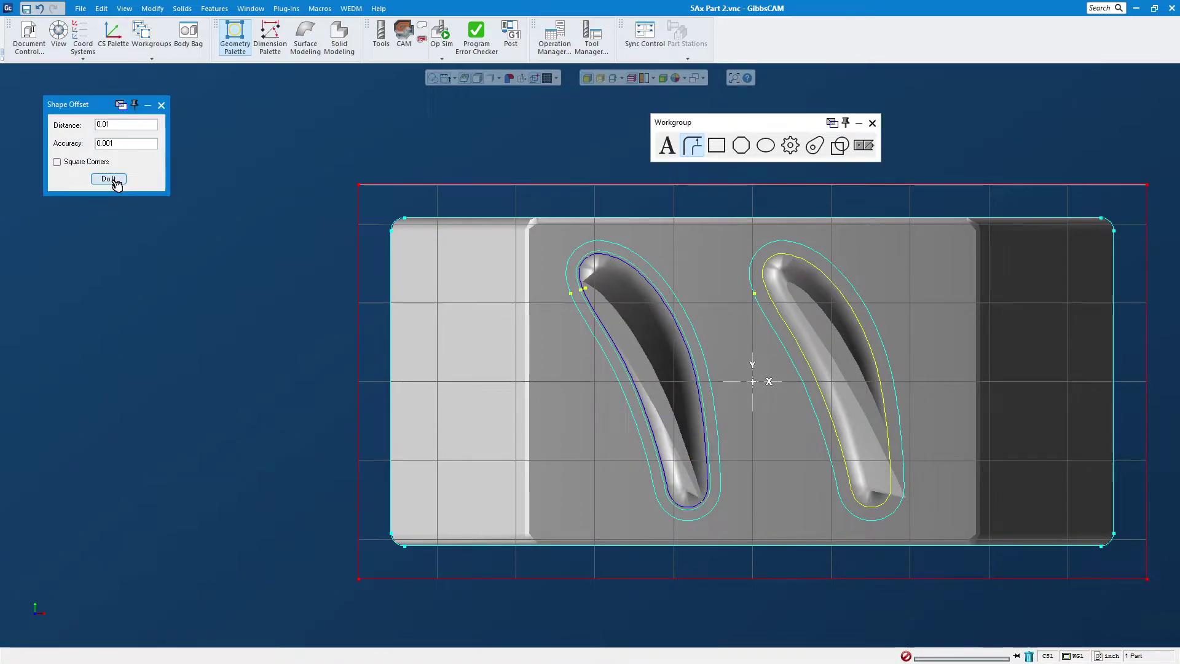
- Delete the left blade's wider 0.05 offset and its original fillet outline, keeping only the 0.01 offset
{"action": "left_click", "coordinate": [631, 253]}
{"action": "key", "text": "Delete"}
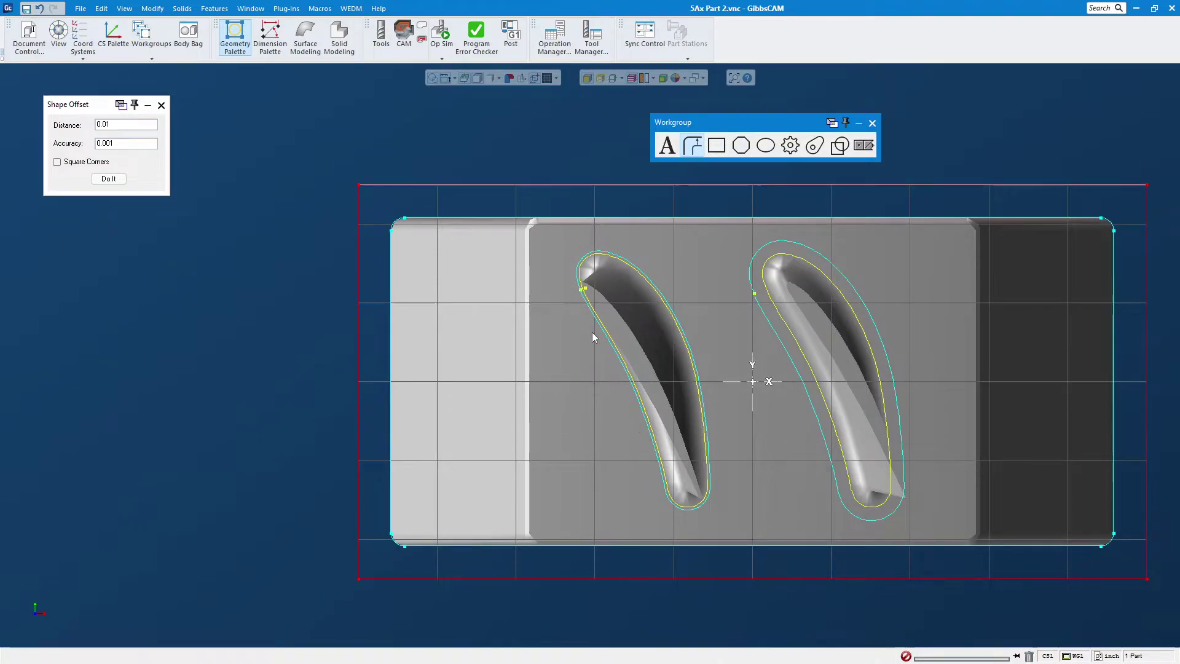
{"action": "scroll", "coordinate": [587, 314], "scroll_direction": "up", "scroll_amount": 3}
{"action": "scroll", "coordinate": [580, 265], "scroll_direction": "up", "scroll_amount": 2}
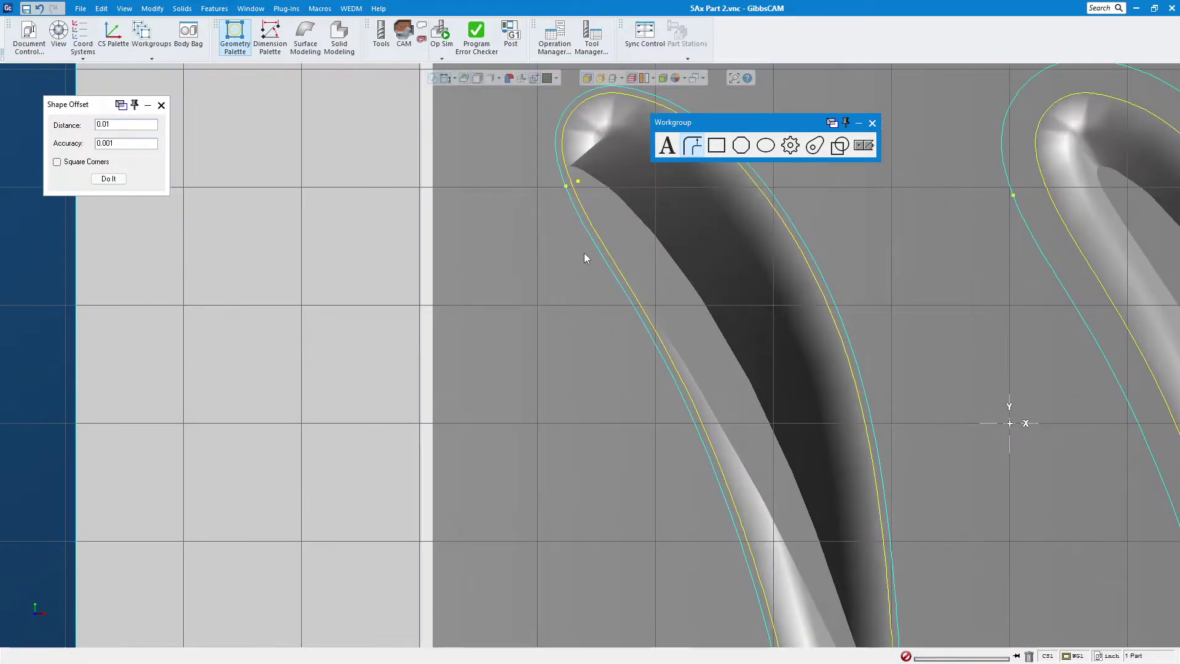
{"action": "left_click", "coordinate": [592, 201]}
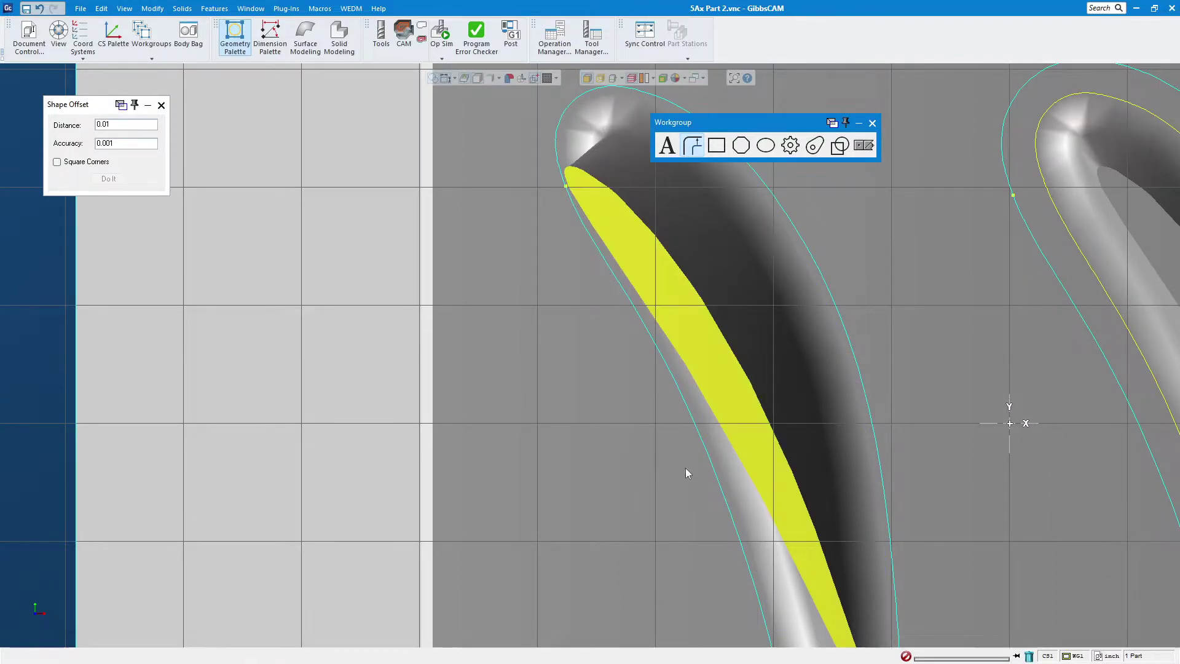
- Translate the right blade's outer offset outline by -0.02 in Y, applying the move twice
{"action": "scroll", "coordinate": [684, 492], "scroll_direction": "down", "scroll_amount": 4}
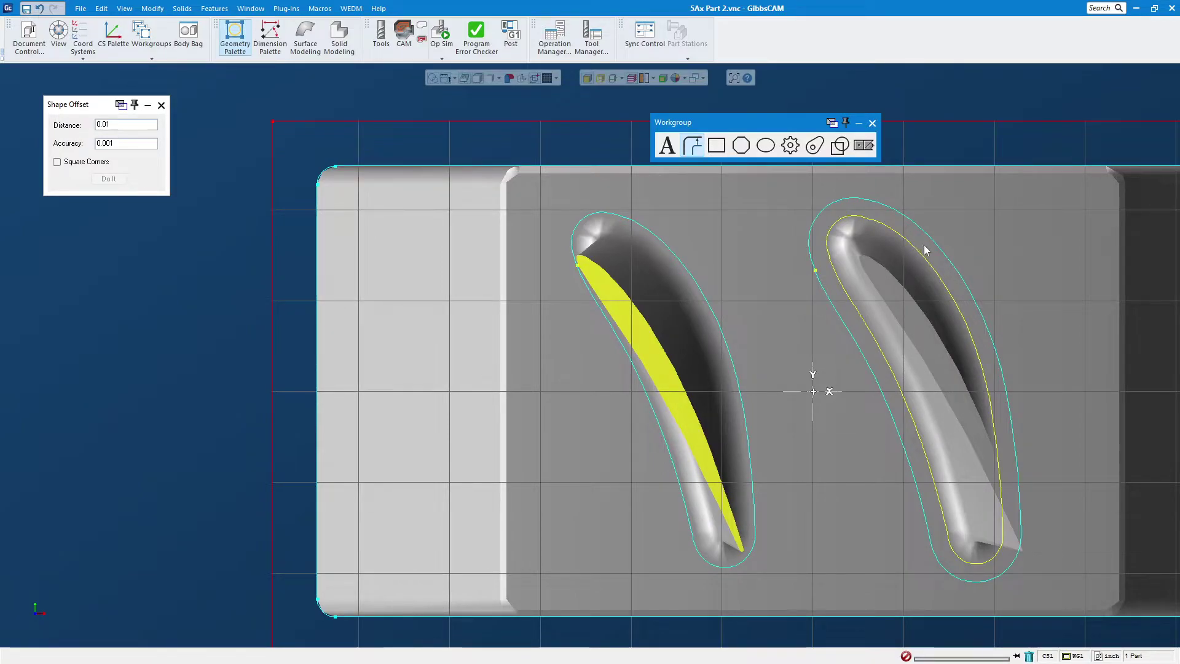
{"action": "left_click", "coordinate": [1010, 520]}
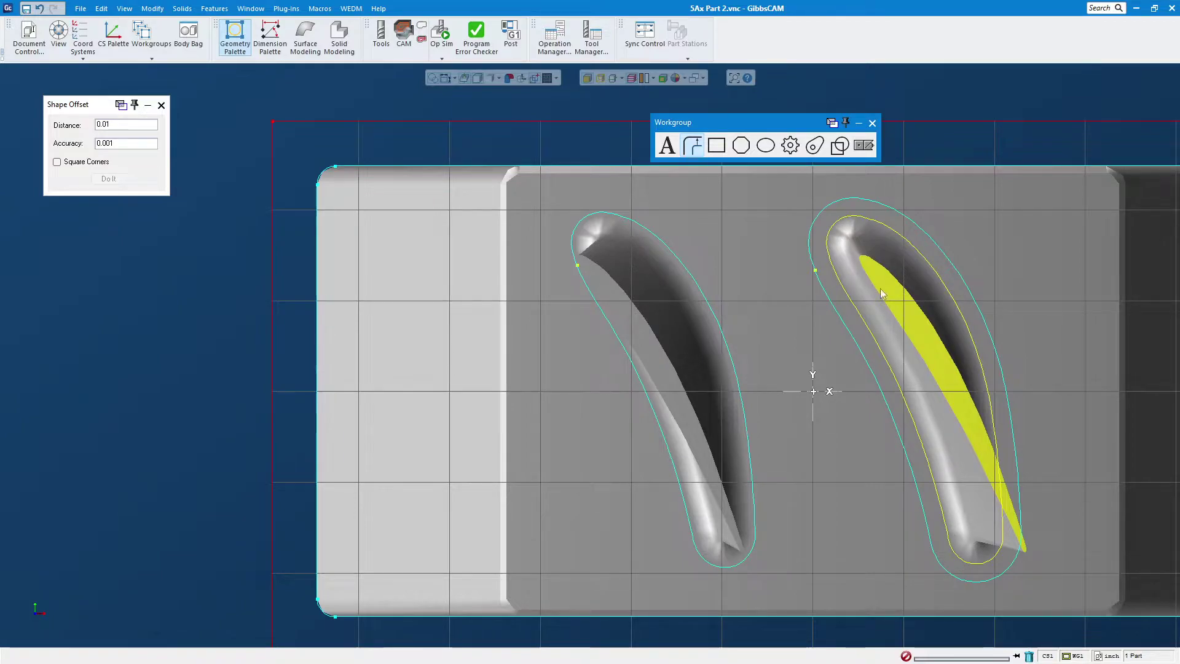
{"action": "left_click", "coordinate": [875, 206]}
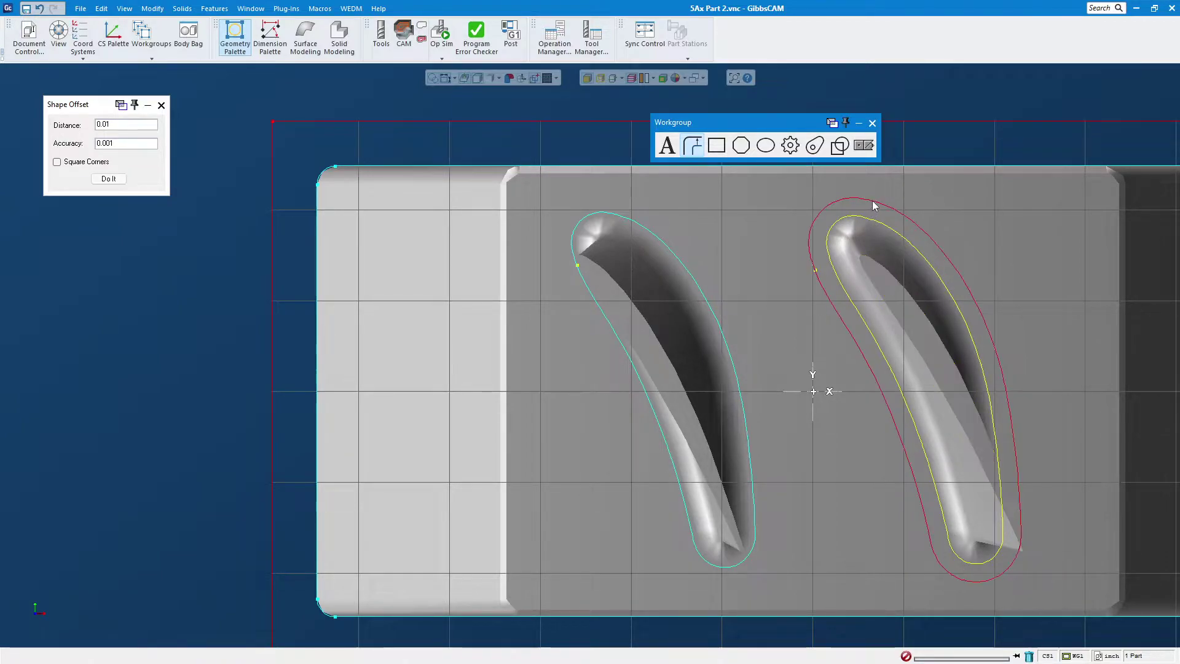
{"action": "left_click", "coordinate": [152, 8]}
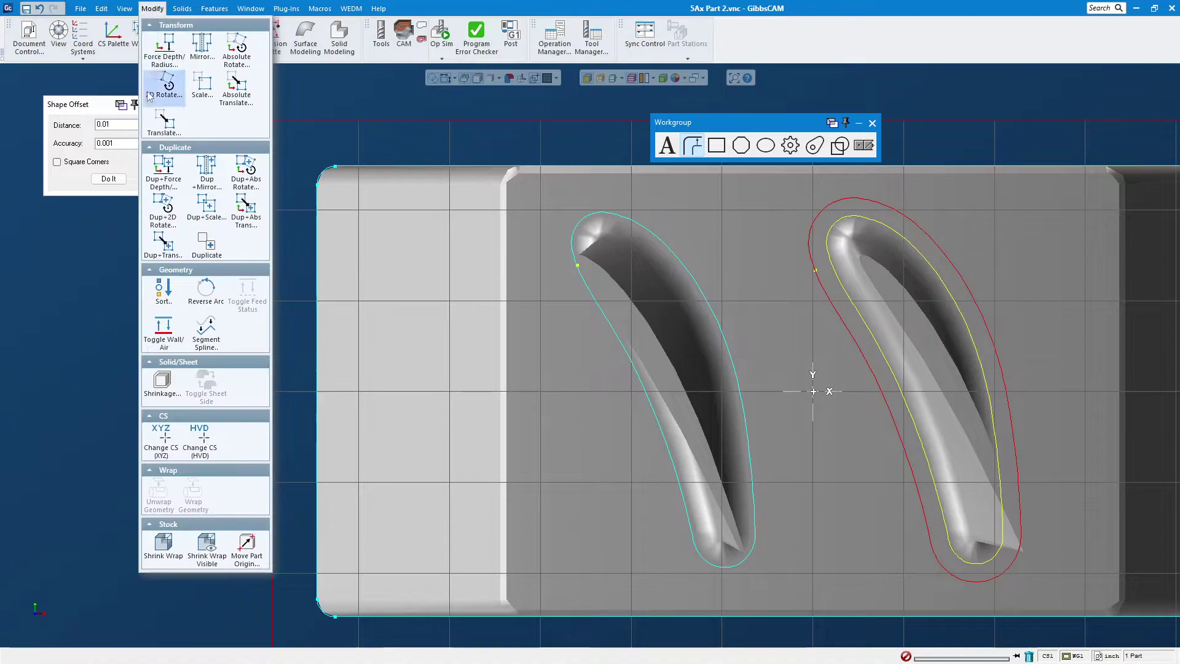
{"action": "left_click", "coordinate": [161, 119]}
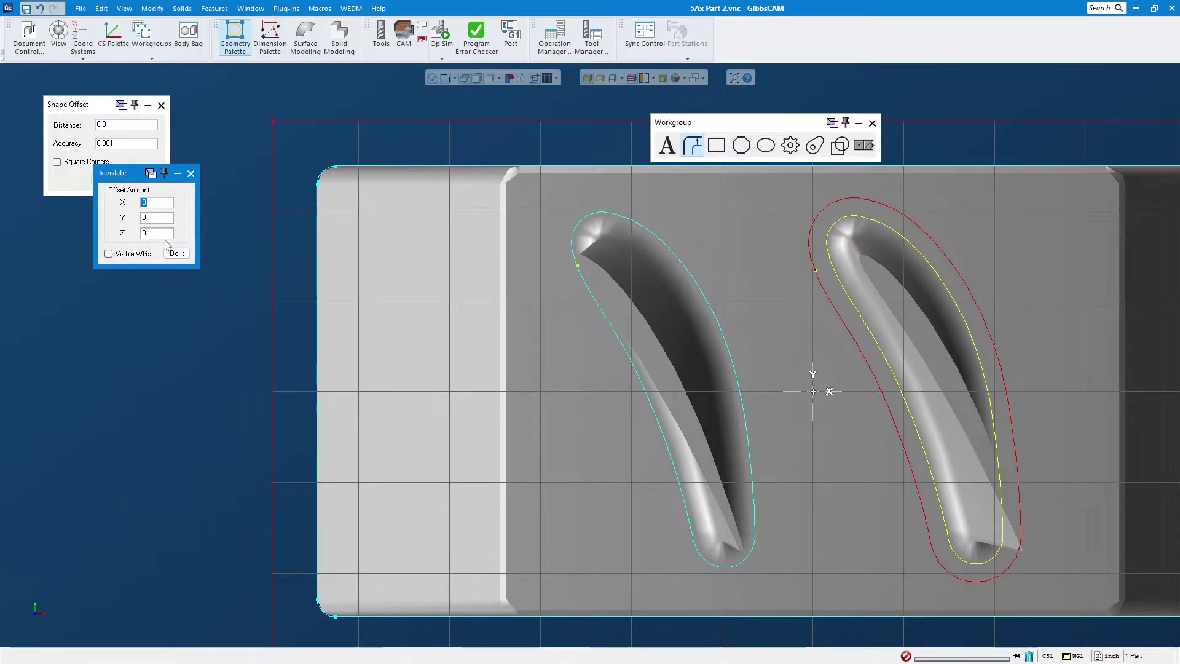
{"action": "left_click", "coordinate": [160, 218]}
{"action": "type", "text": "-.02"}
{"action": "left_click", "coordinate": [178, 255]}
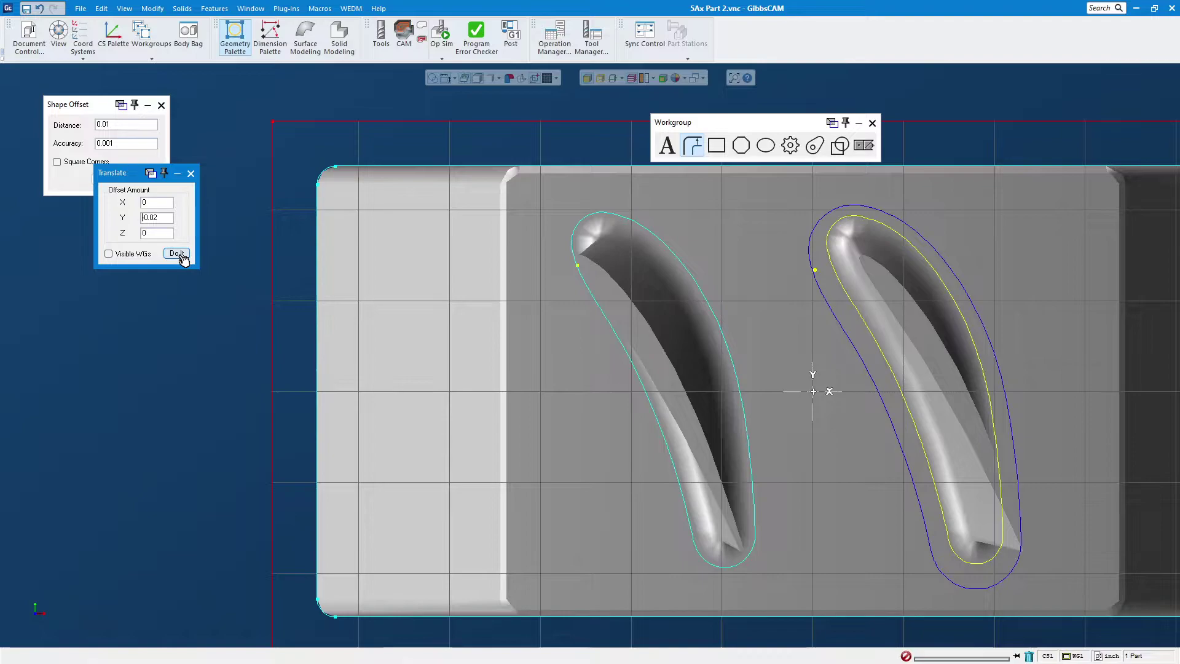
{"action": "left_click", "coordinate": [181, 256]}
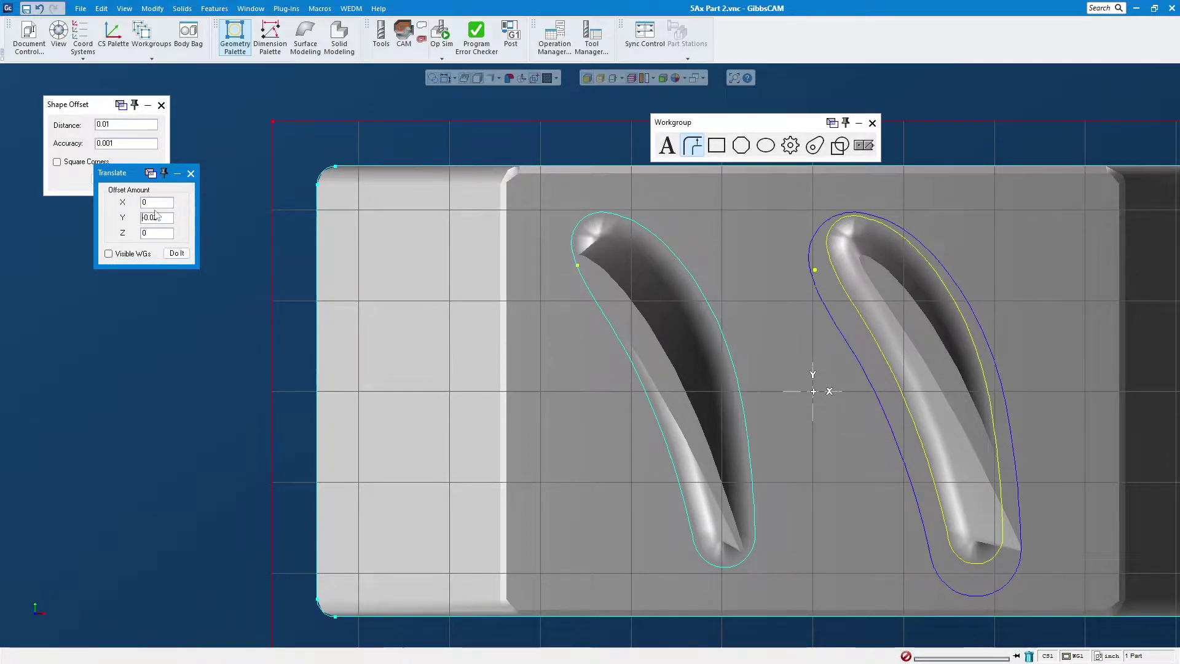
- Translate the right blade's outer outline repeatedly by 0.01 in X with Y at 0, shifting it toward the overhanging tip
{"action": "double_click", "coordinate": [154, 202]}
{"action": "type", "text": ".01"}
{"action": "double_click", "coordinate": [159, 217]}
{"action": "type", "text": "0"}
{"action": "left_click", "coordinate": [177, 253]}
{"action": "left_click", "coordinate": [177, 254]}
{"action": "left_click", "coordinate": [177, 254]}
{"action": "left_click", "coordinate": [177, 254]}
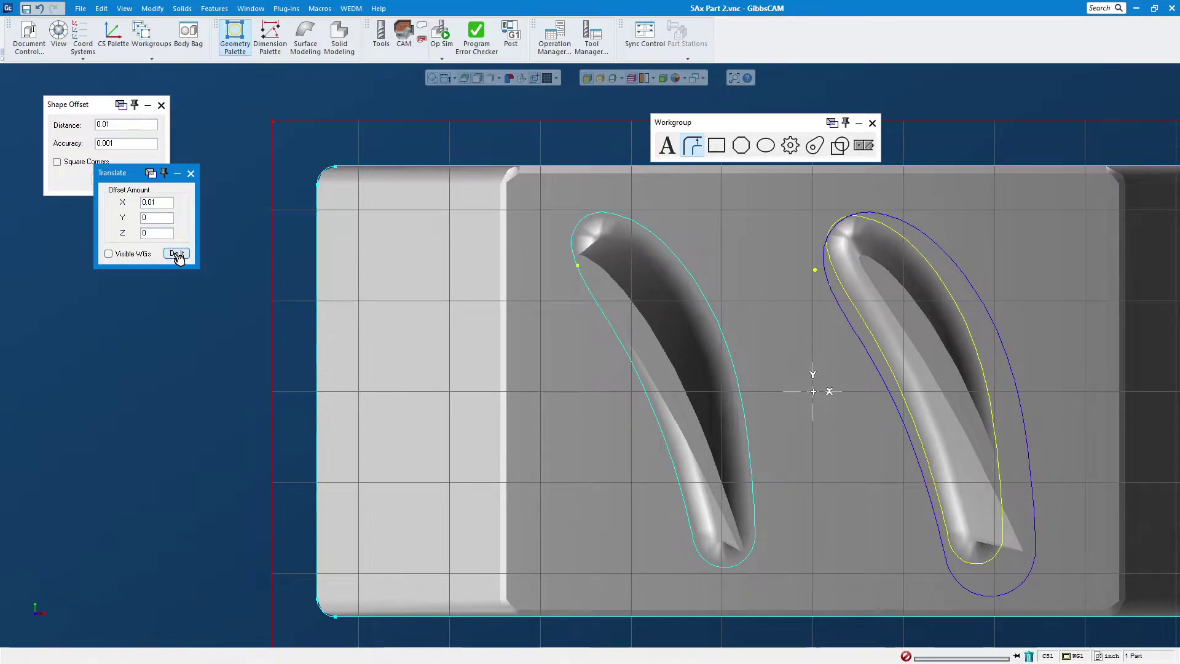
{"action": "left_click", "coordinate": [177, 254]}
{"action": "left_click", "coordinate": [177, 254]}
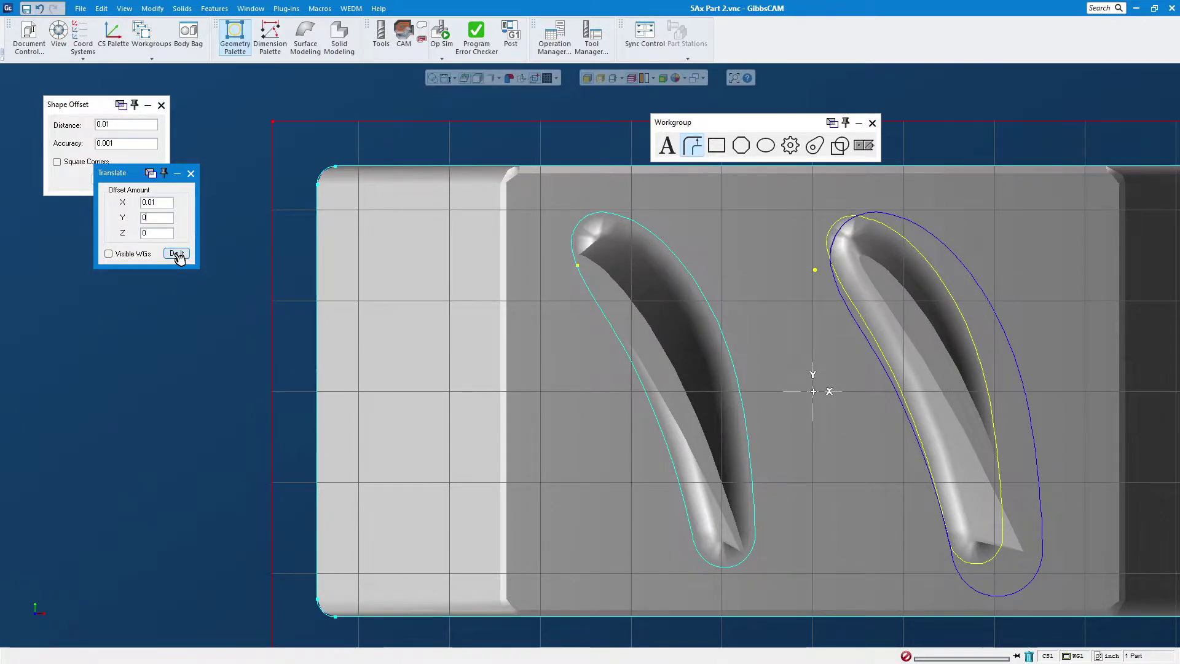
- Translate the right blade's outer outline by 0.01 in Y with X at 0, applying the move twice
{"action": "double_click", "coordinate": [156, 202]}
{"action": "type", "text": "0"}
{"action": "type", "text": ".01"}
{"action": "left_click", "coordinate": [174, 253]}
{"action": "left_click", "coordinate": [174, 255]}
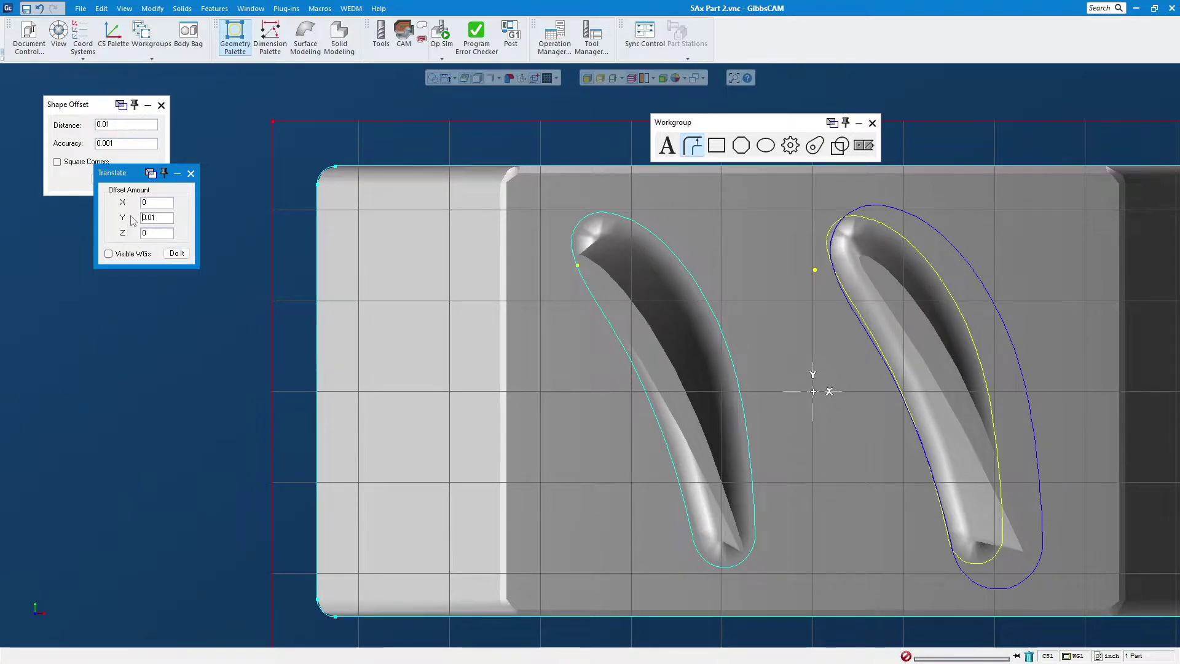
- Translate the right blade's outer outline by -0.01 in X with Y at 0
{"action": "double_click", "coordinate": [148, 202]}
{"action": "type", "text": "-.01"}
{"action": "double_click", "coordinate": [159, 219]}
{"action": "type", "text": "0"}
{"action": "left_click", "coordinate": [176, 252]}
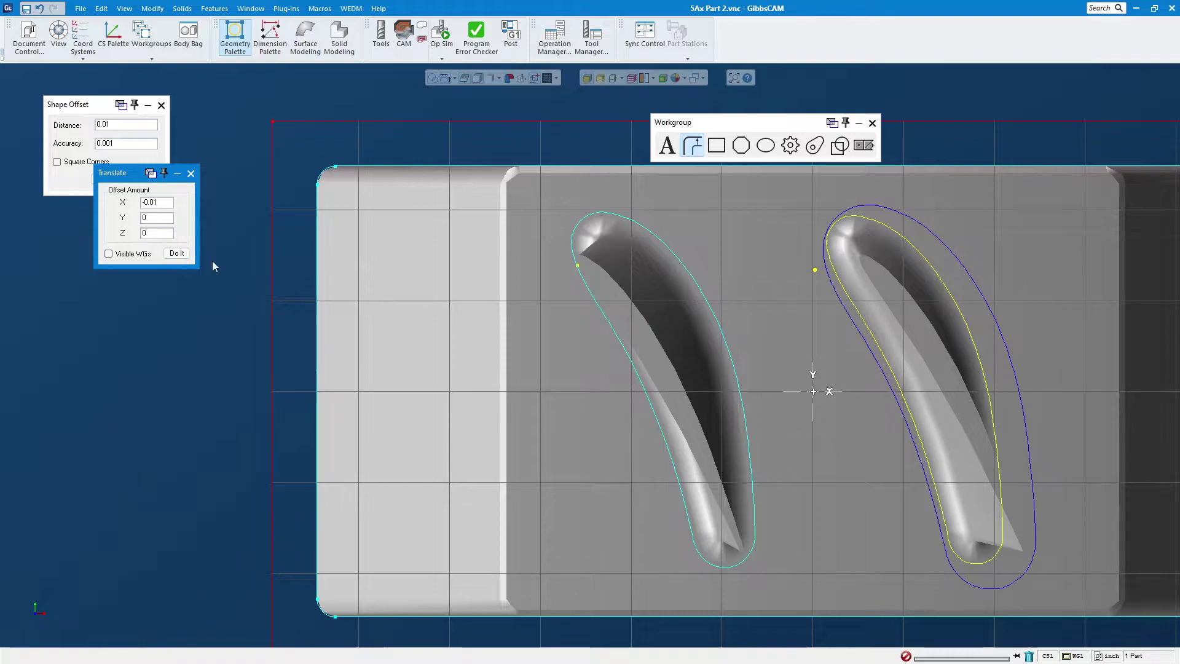
- Delete the stray point beside the right blade's outline and close the geometry and Translate dialogs
{"action": "left_click", "coordinate": [812, 268]}
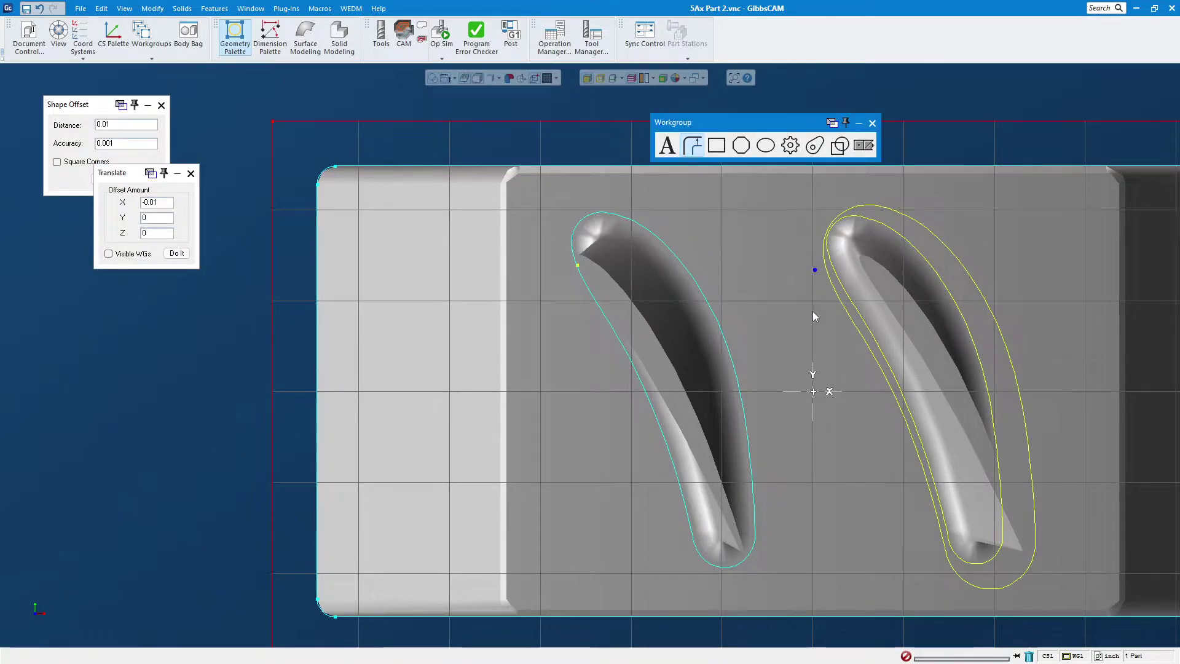
{"action": "key", "text": "Delete"}
{"action": "scroll", "coordinate": [860, 368], "scroll_direction": "up", "scroll_amount": 1}
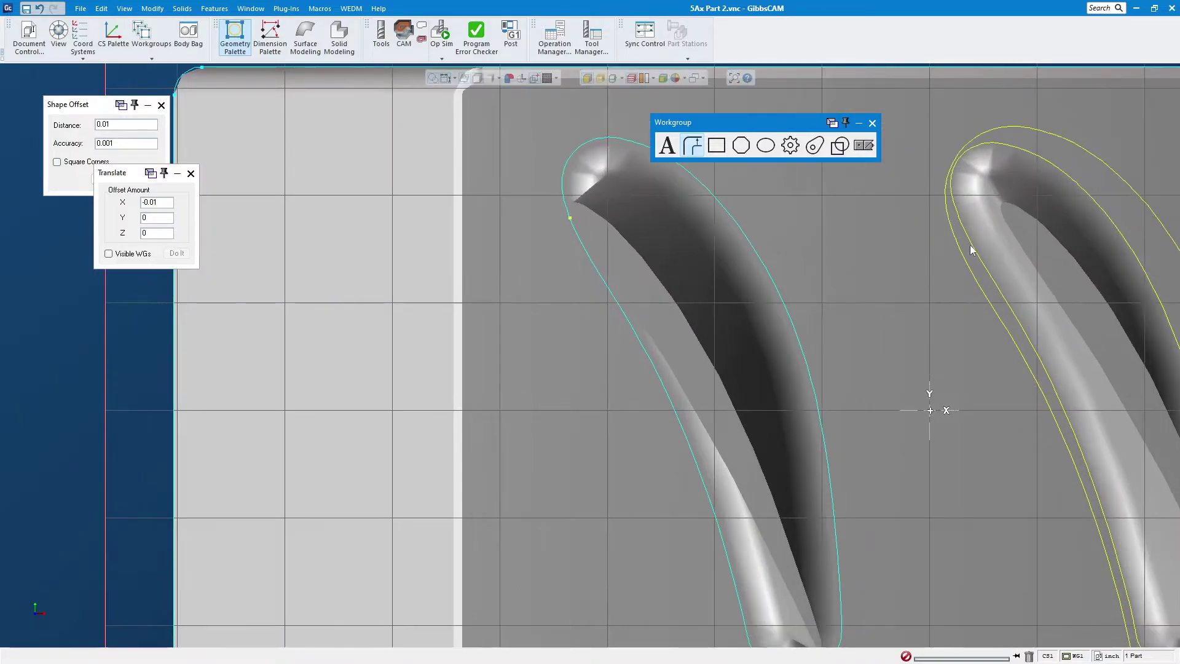
{"action": "left_click", "coordinate": [872, 123]}
{"action": "scroll", "coordinate": [813, 241], "scroll_direction": "down", "scroll_amount": 3}
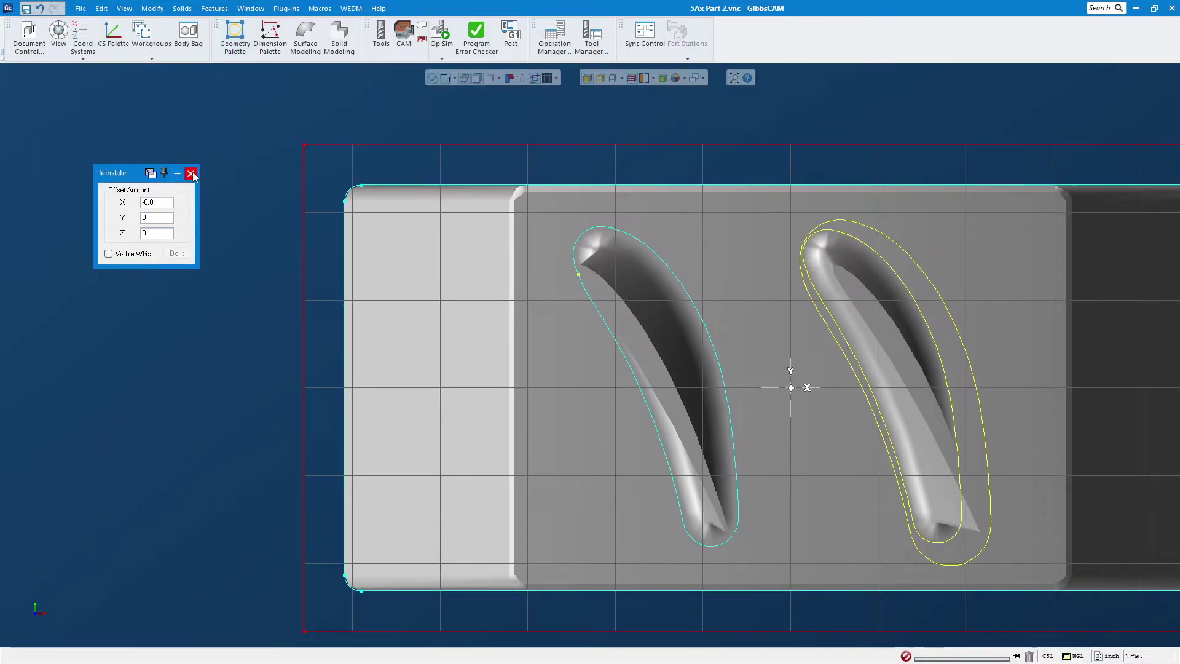
{"action": "left_click", "coordinate": [191, 173]}
- Check the shifted outline against the right blade's fillet and tip faces, and delete the inner original fillet outline
{"action": "scroll", "coordinate": [779, 290], "scroll_direction": "up", "scroll_amount": 3}
{"action": "left_click", "coordinate": [990, 234]}
{"action": "scroll", "coordinate": [871, 295], "scroll_direction": "down", "scroll_amount": 3}
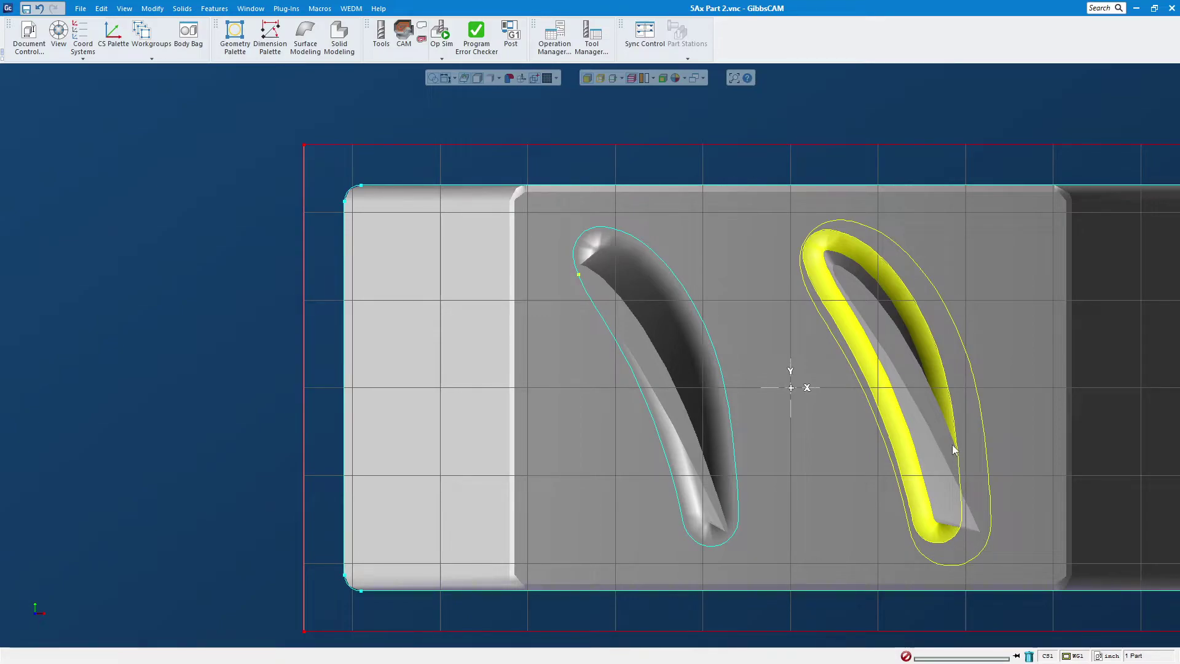
{"action": "left_click", "coordinate": [977, 523]}
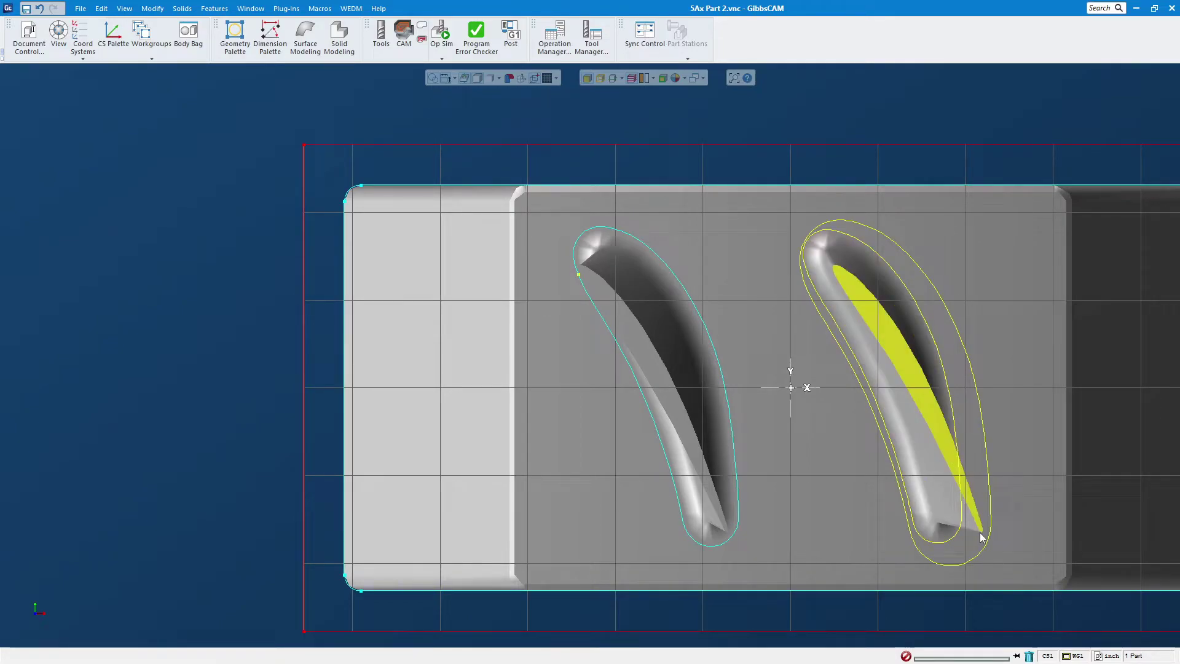
{"action": "left_click", "coordinate": [854, 238]}
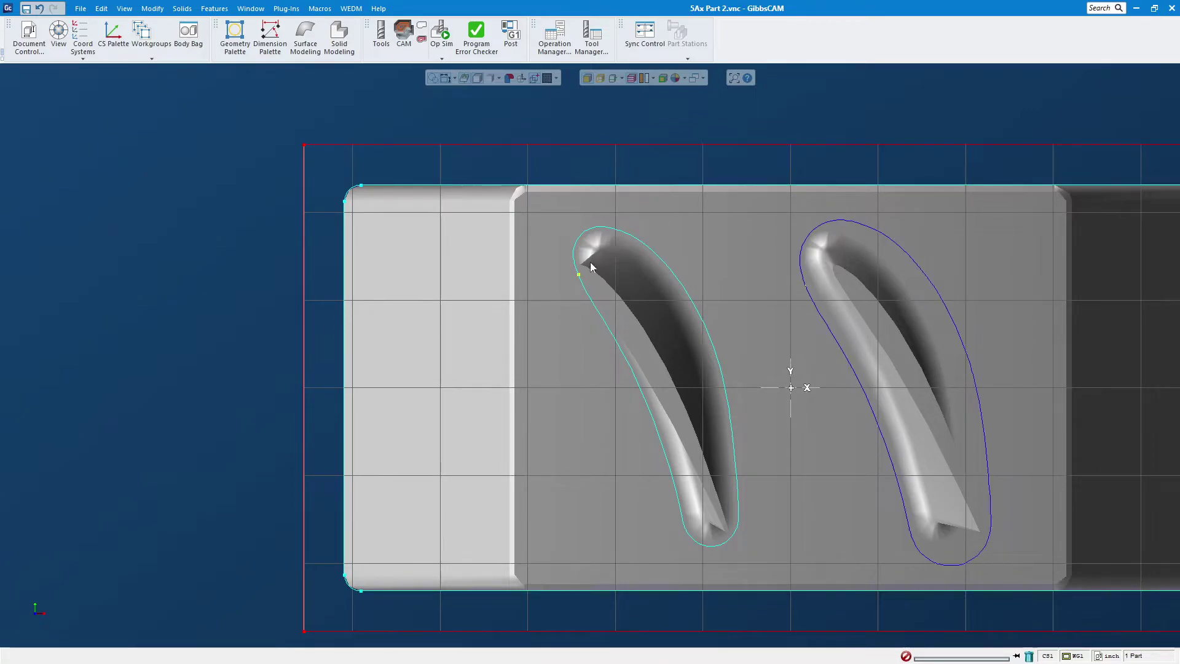
- Delete the leftover point on the left blade's outline and inspect both blade outlines against the part at a tilt
{"action": "left_click", "coordinate": [628, 355], "text": "shift"}
{"action": "left_click", "coordinate": [657, 429], "text": "shift"}
{"action": "scroll", "coordinate": [544, 402], "scroll_direction": "down", "scroll_amount": 3}
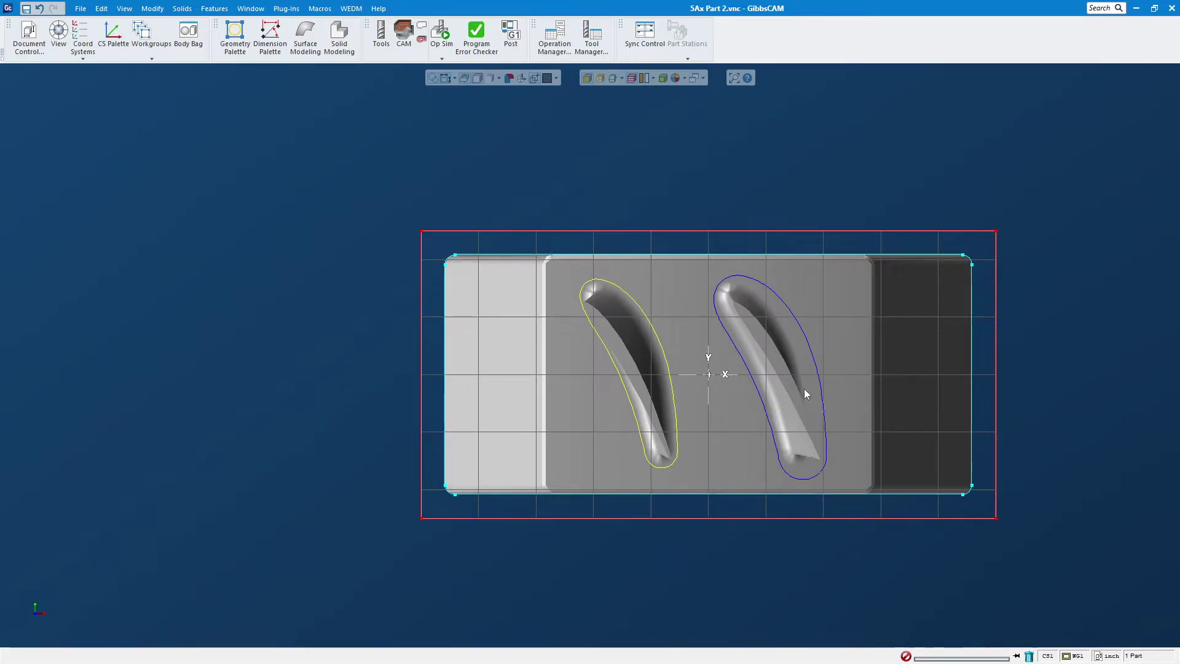
{"action": "scroll", "coordinate": [822, 360], "scroll_direction": "down", "scroll_amount": 5}
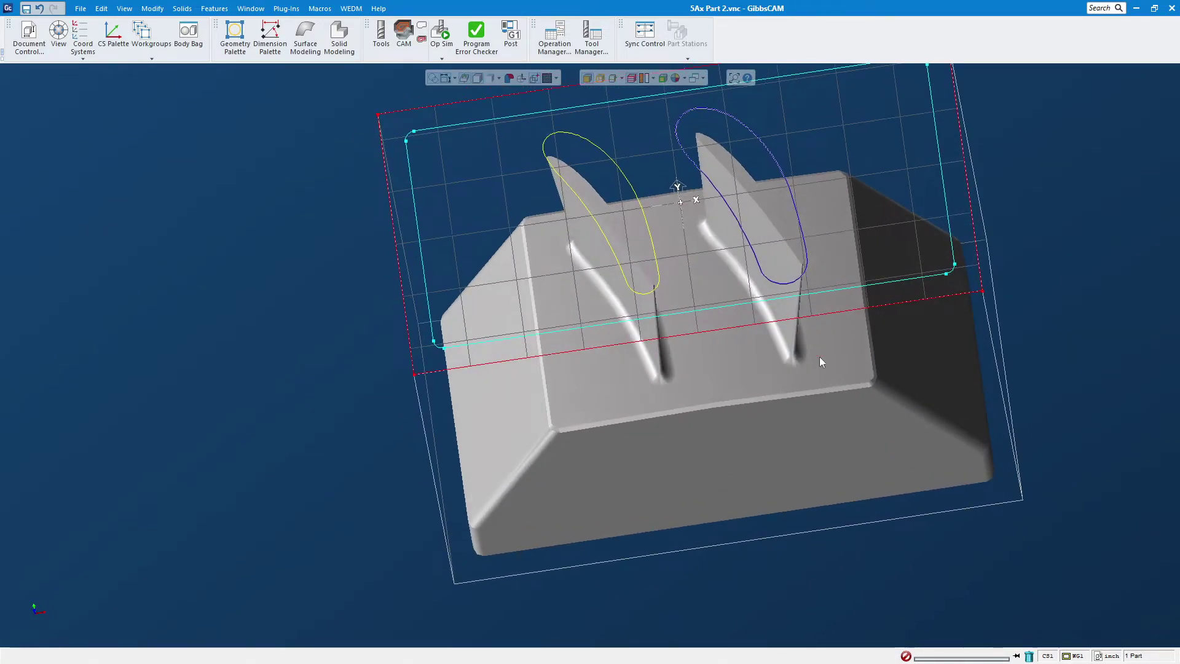
{"action": "middle_click_drag", "start_coordinate": [806, 334], "coordinate": [847, 246]}
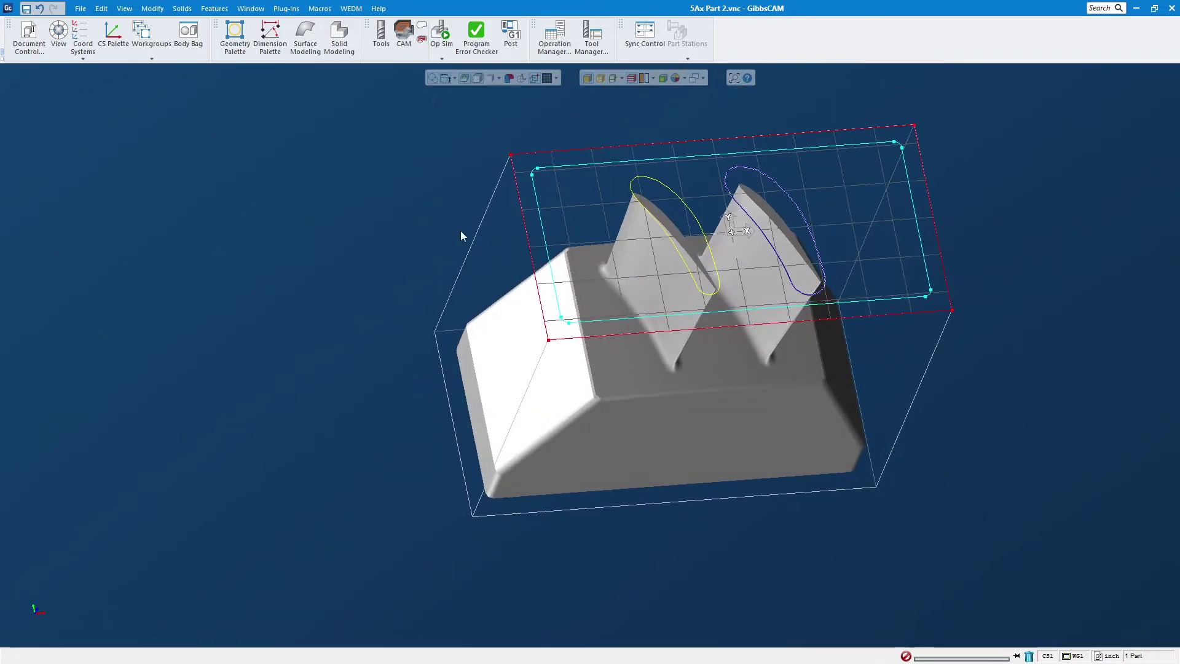
- Load the T2 VoluMill operation and replace its selected part body with the two blade outlines inside the stock rectangle
{"action": "left_click", "coordinate": [404, 33]}
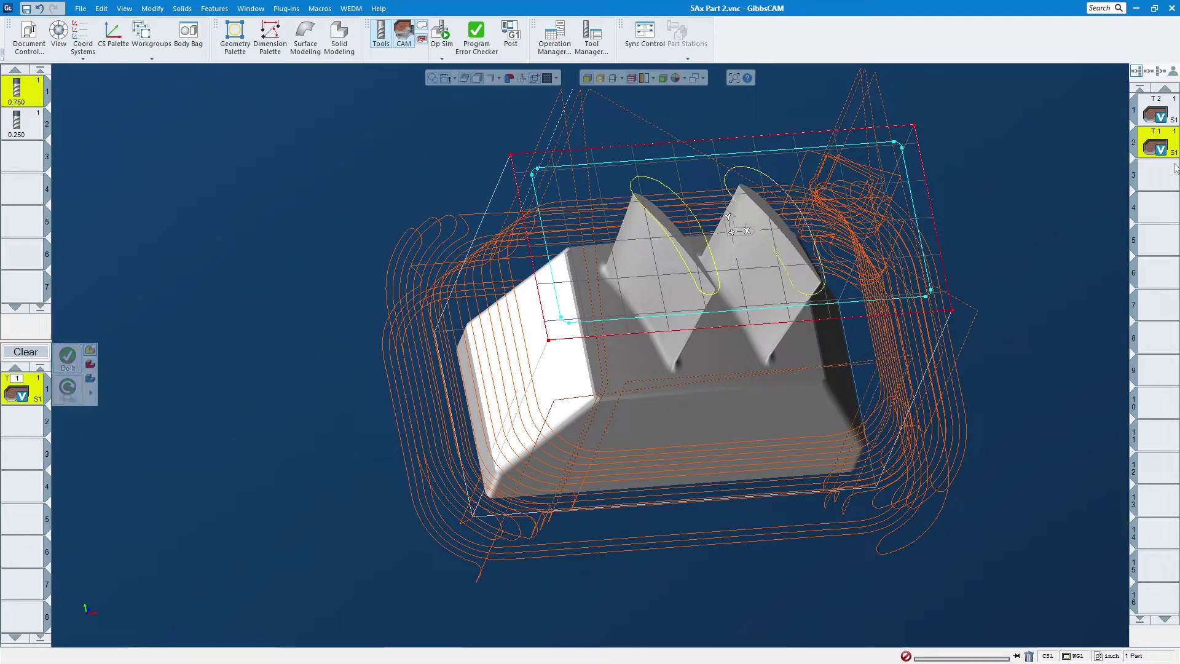
{"action": "double_click", "coordinate": [1155, 113]}
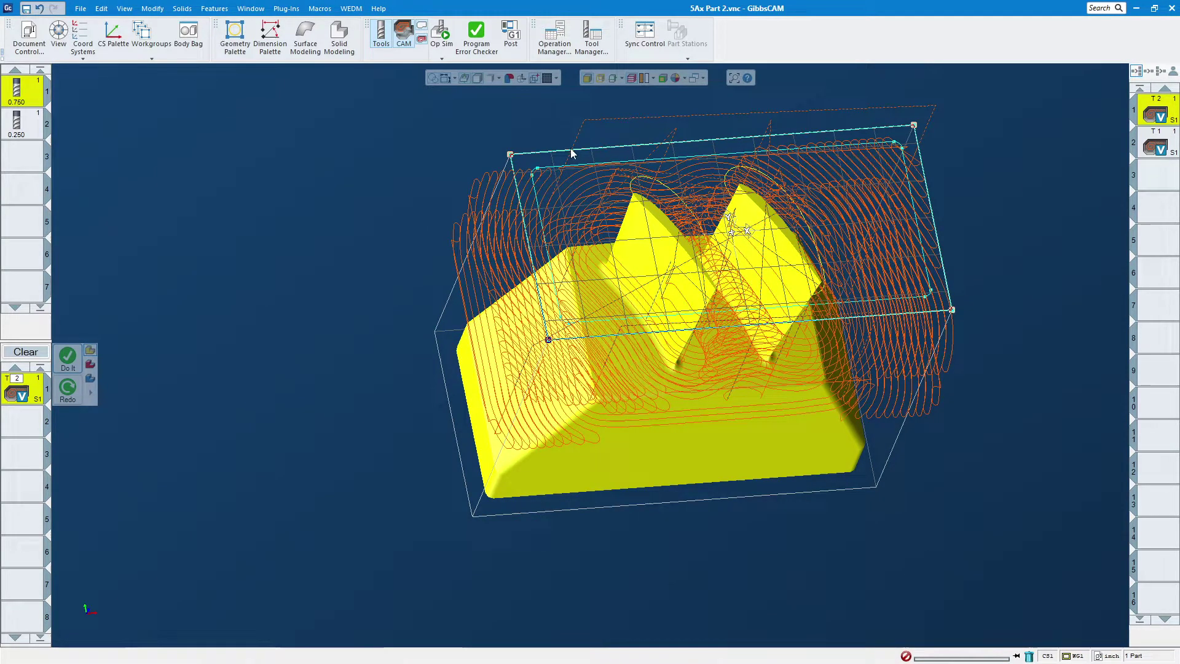
{"action": "left_click", "coordinate": [648, 205]}
{"action": "left_click", "coordinate": [674, 195]}
{"action": "left_click", "coordinate": [827, 240]}
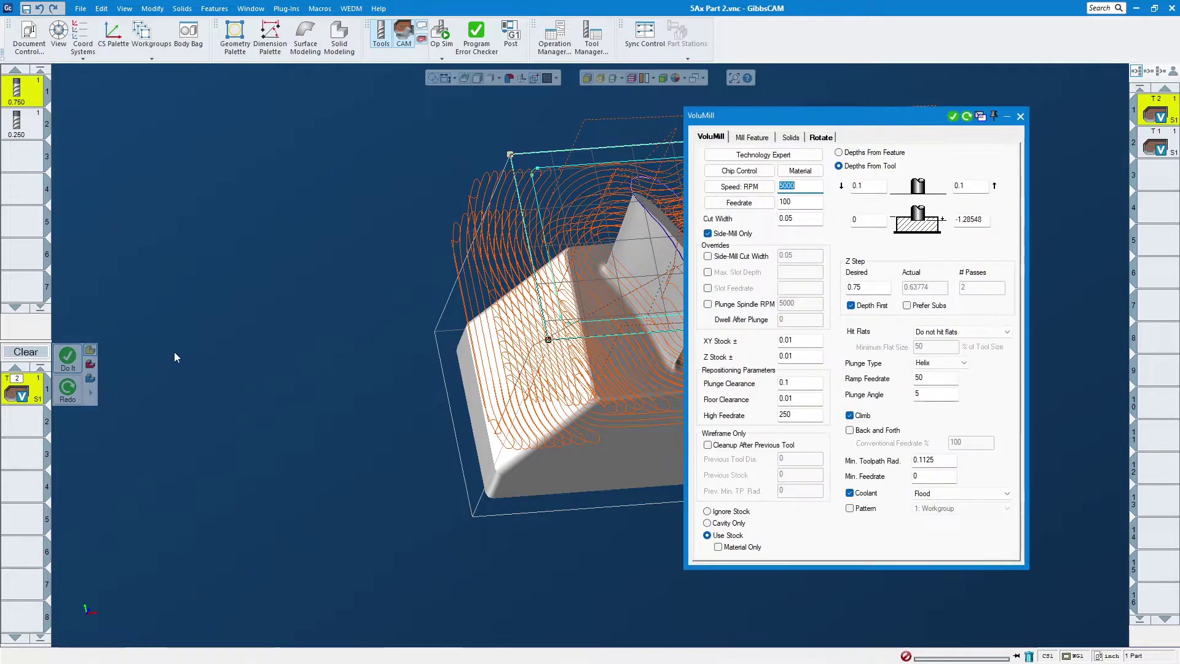
- Set the VoluMill process to Ignore Stock and generate it as a new operation, then view the toolpath around the blades
{"action": "left_click_drag", "start_coordinate": [934, 121], "coordinate": [1013, 99]}
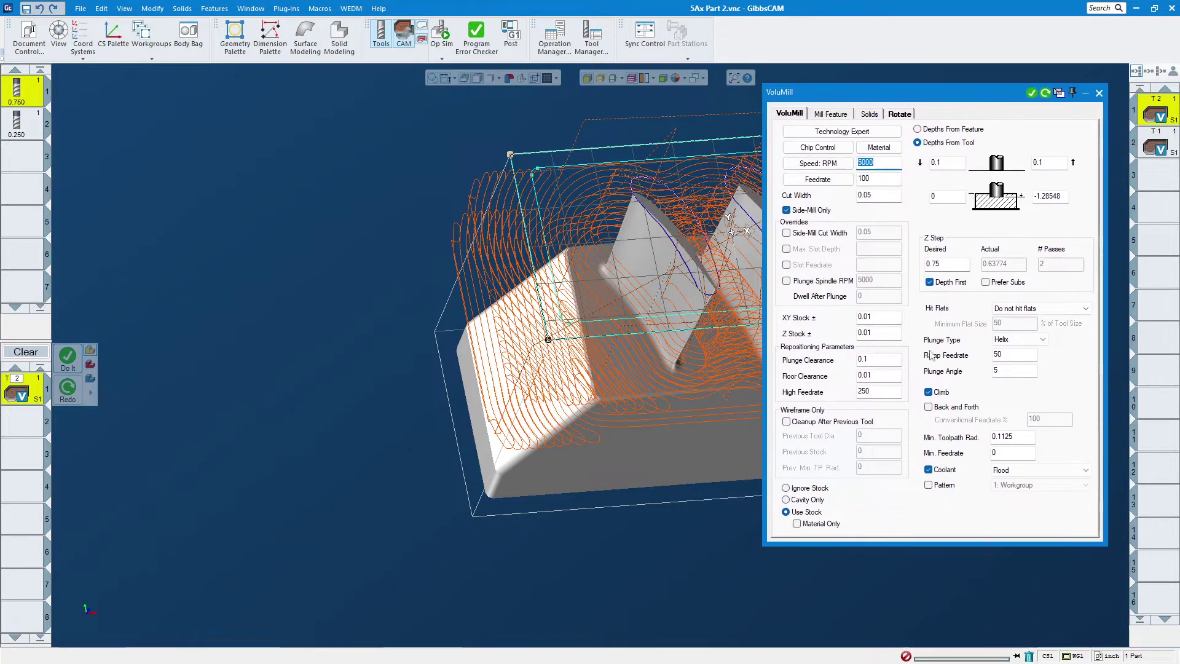
{"action": "left_click", "coordinate": [816, 490]}
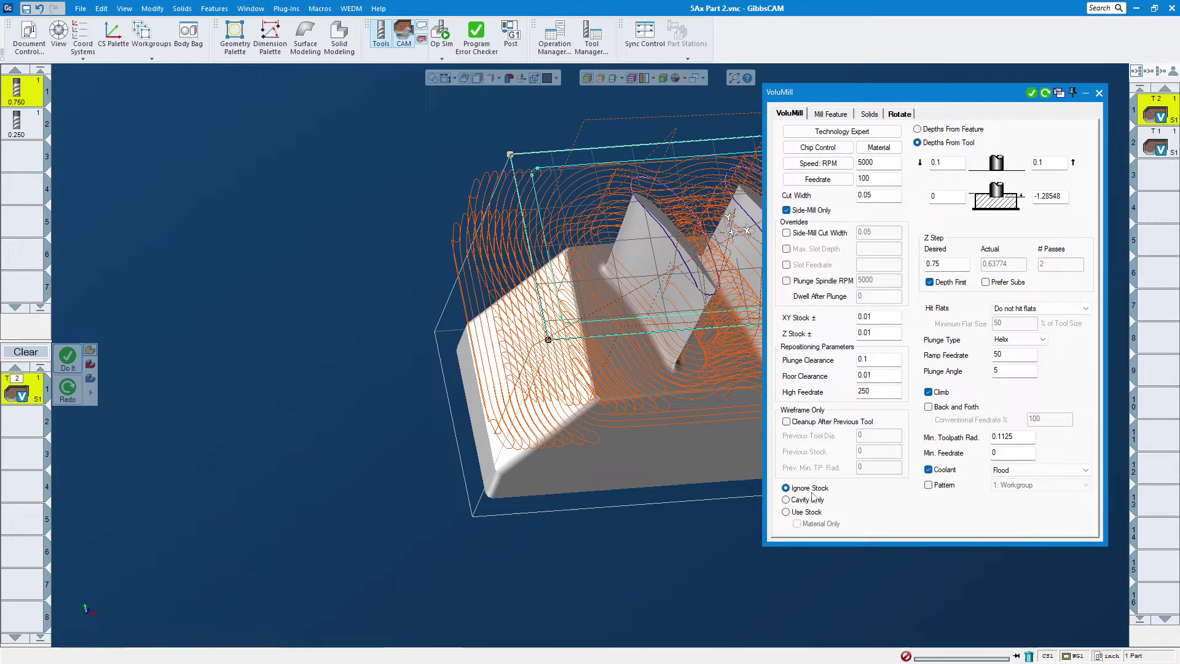
{"action": "left_click", "coordinate": [1032, 93]}
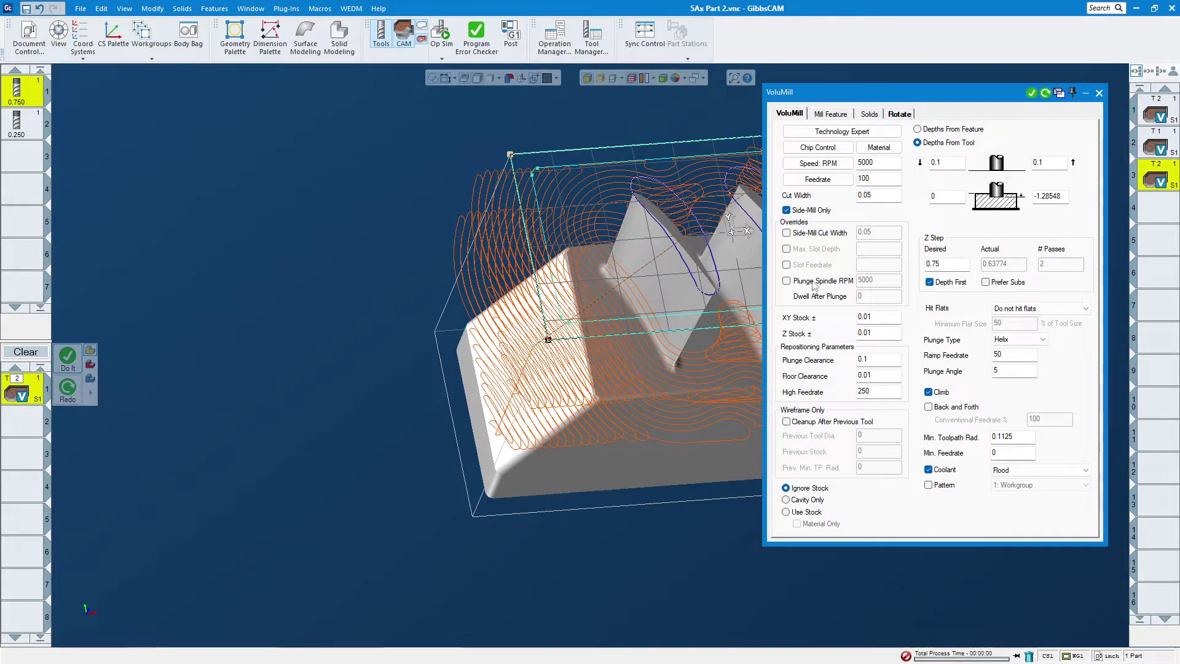
{"action": "left_click_drag", "start_coordinate": [1008, 89], "coordinate": [339, 200]}
{"action": "middle_click_drag", "start_coordinate": [590, 295], "coordinate": [688, 245]}
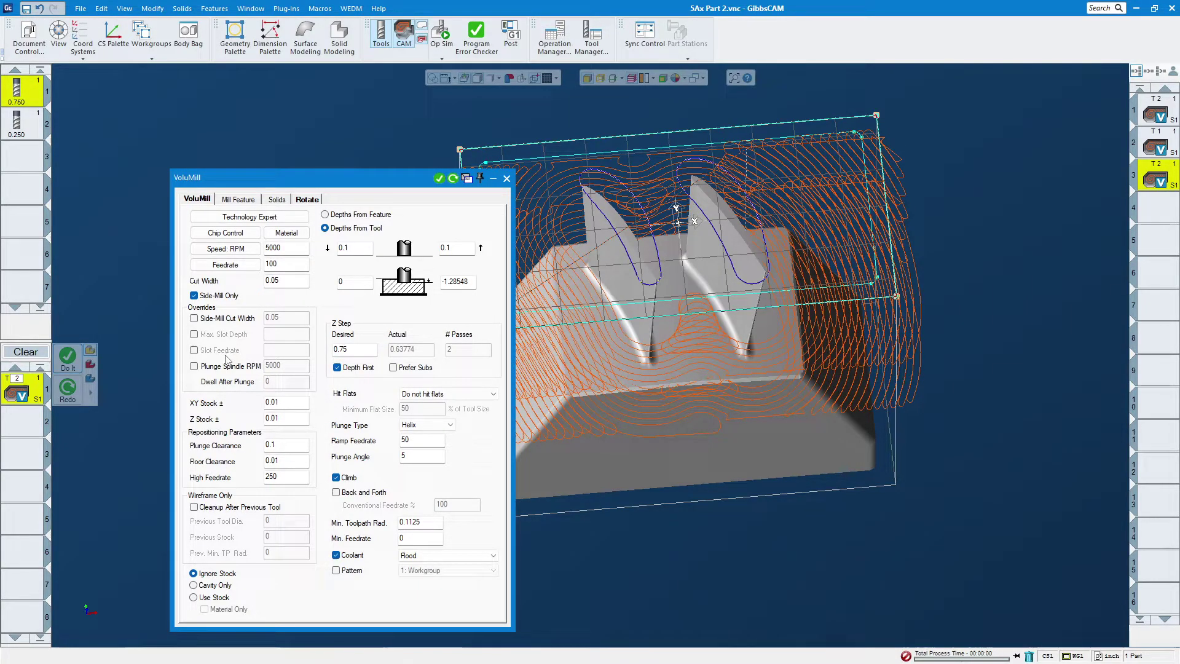
- Override the VoluMill side-mill cut width with 0.02 and regenerate the operation's toolpath around the blades
{"action": "left_click", "coordinate": [245, 322]}
{"action": "double_click", "coordinate": [284, 316]}
{"action": "type", "text": ".02"}
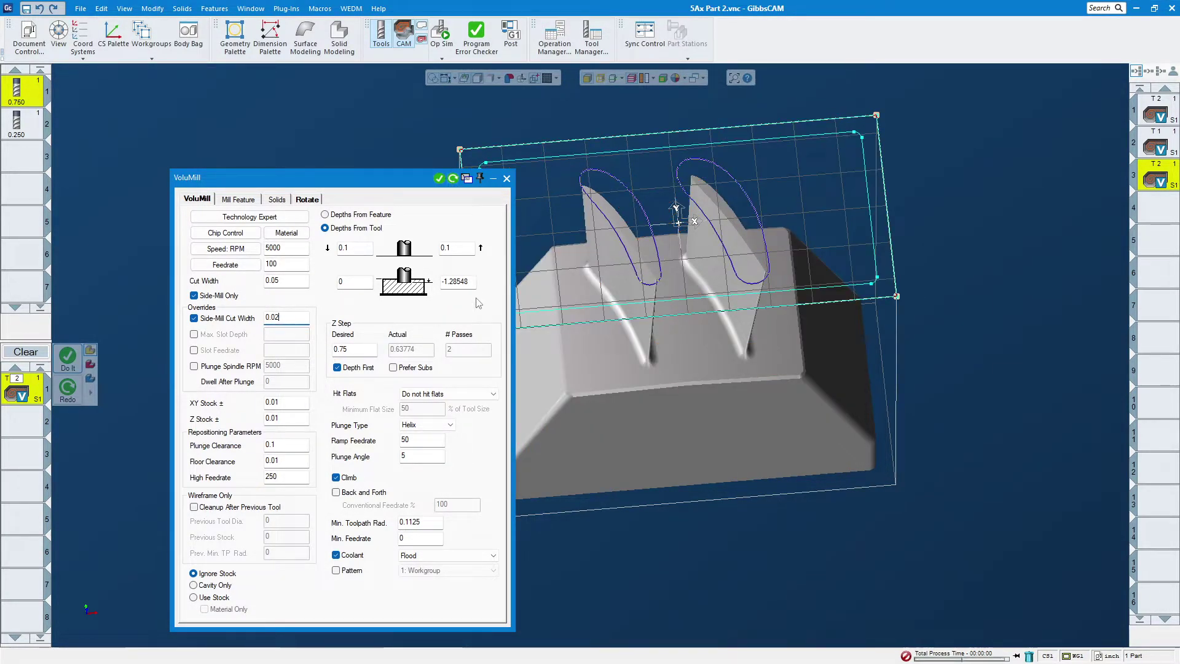
{"action": "middle_click_drag", "start_coordinate": [711, 319], "coordinate": [830, 388]}
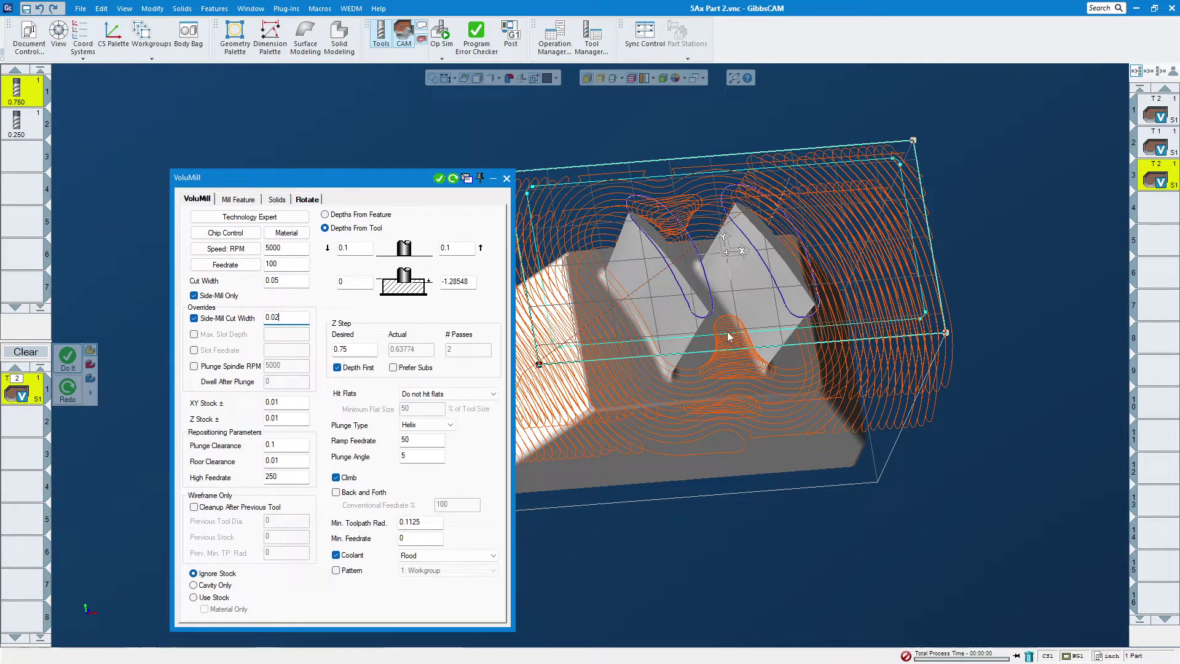
- Create a third milling tool, a 0.1875 inch diameter flat end mill
{"action": "left_click", "coordinate": [27, 161]}
{"action": "double_click", "coordinate": [28, 161]}
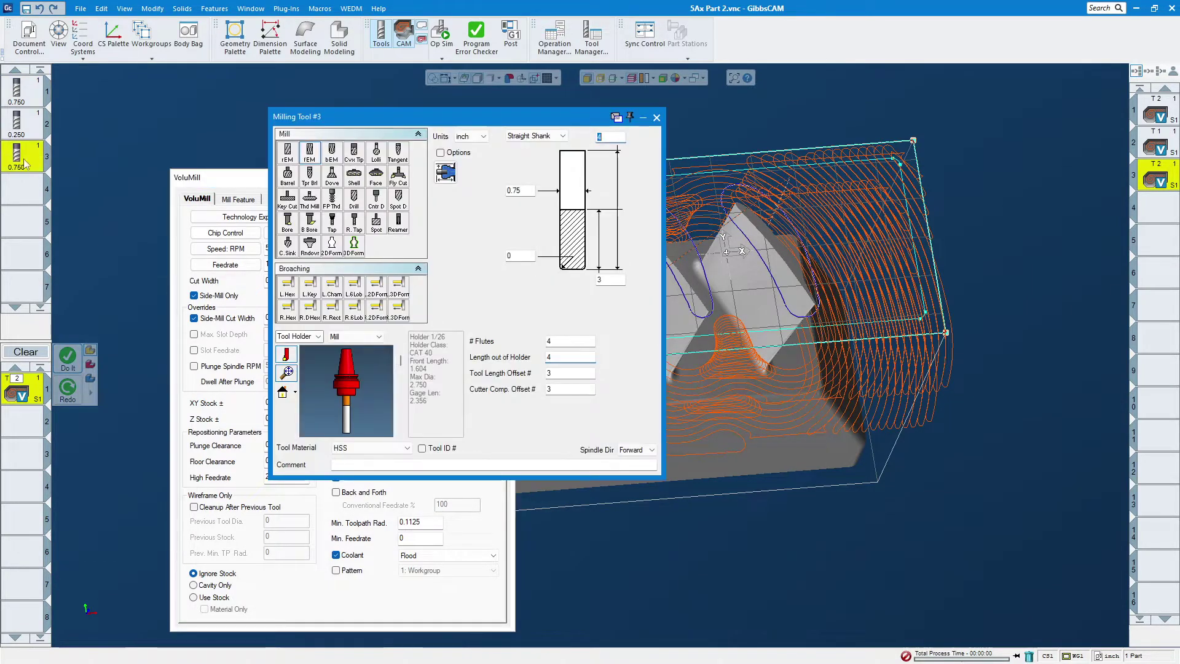
{"action": "left_click", "coordinate": [533, 190]}
{"action": "key", "text": "BackSpace"}
{"action": "key", "text": "BackSpace"}
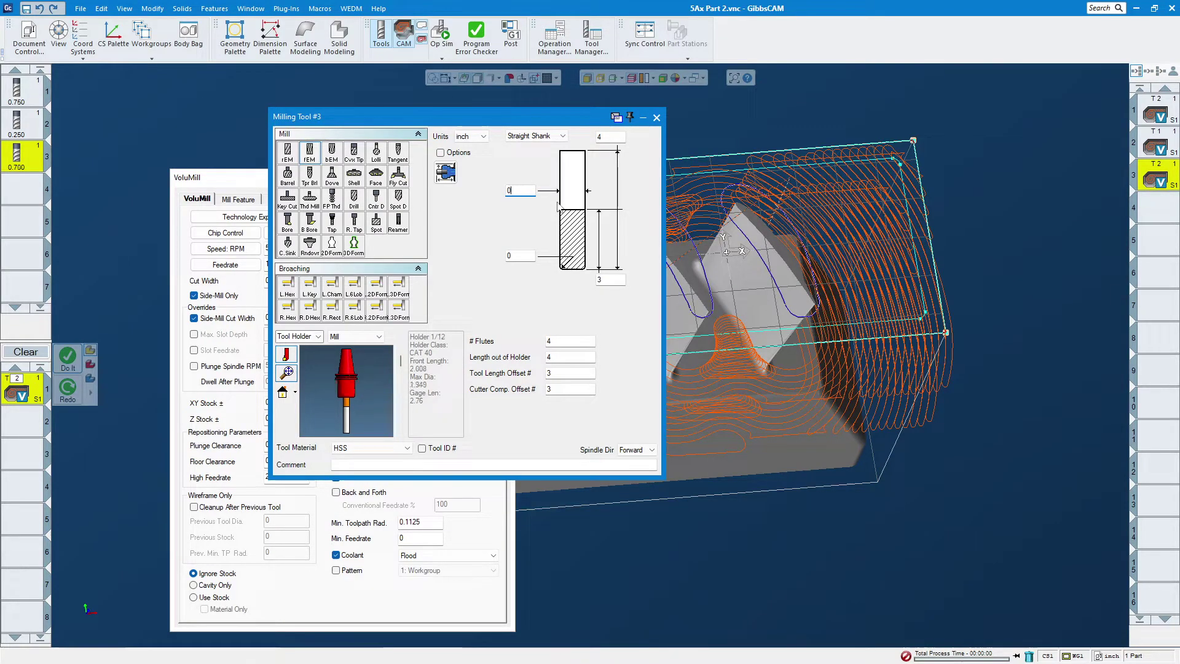
{"action": "type", "text": "1875"}
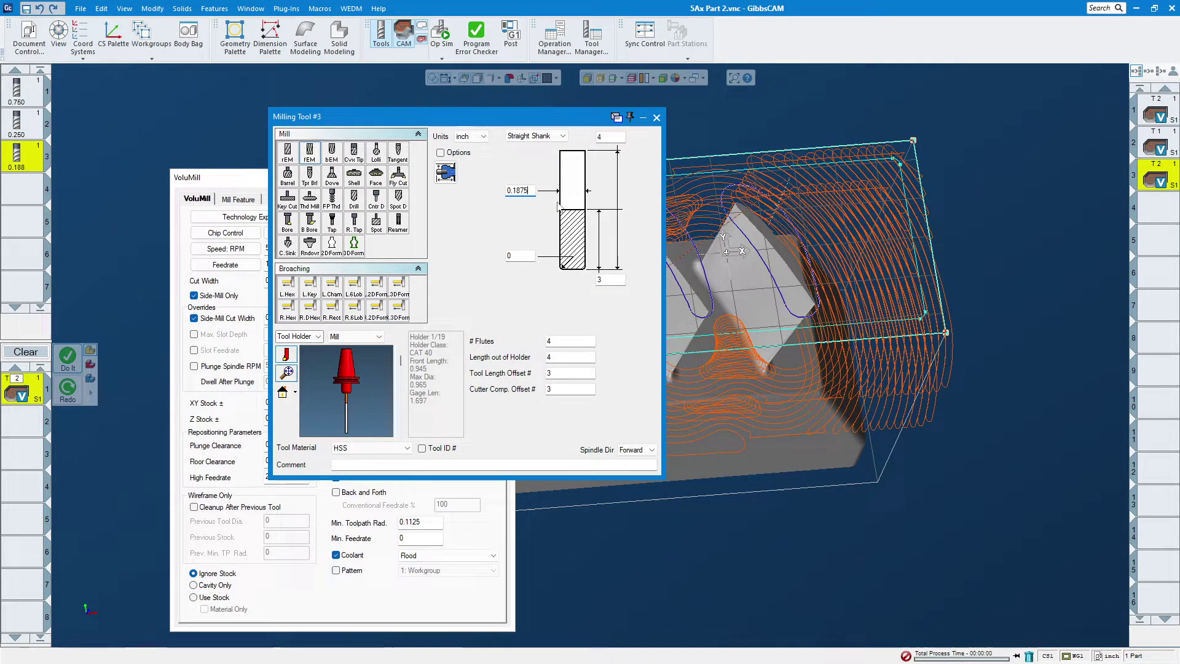
{"action": "left_click", "coordinate": [656, 117]}
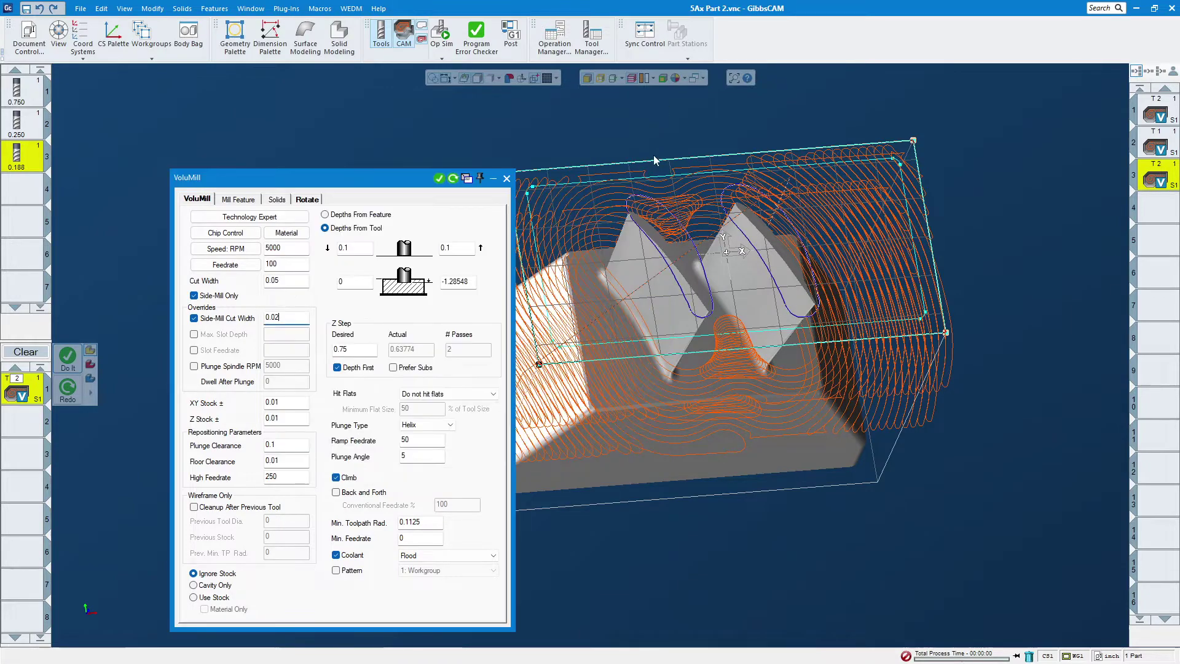
- Assign the 0.1875 inch end mill to the VoluMill process and regenerate the third operation
{"action": "left_click_drag", "start_coordinate": [18, 165], "coordinate": [18, 387]}
{"action": "left_click", "coordinate": [453, 179]}
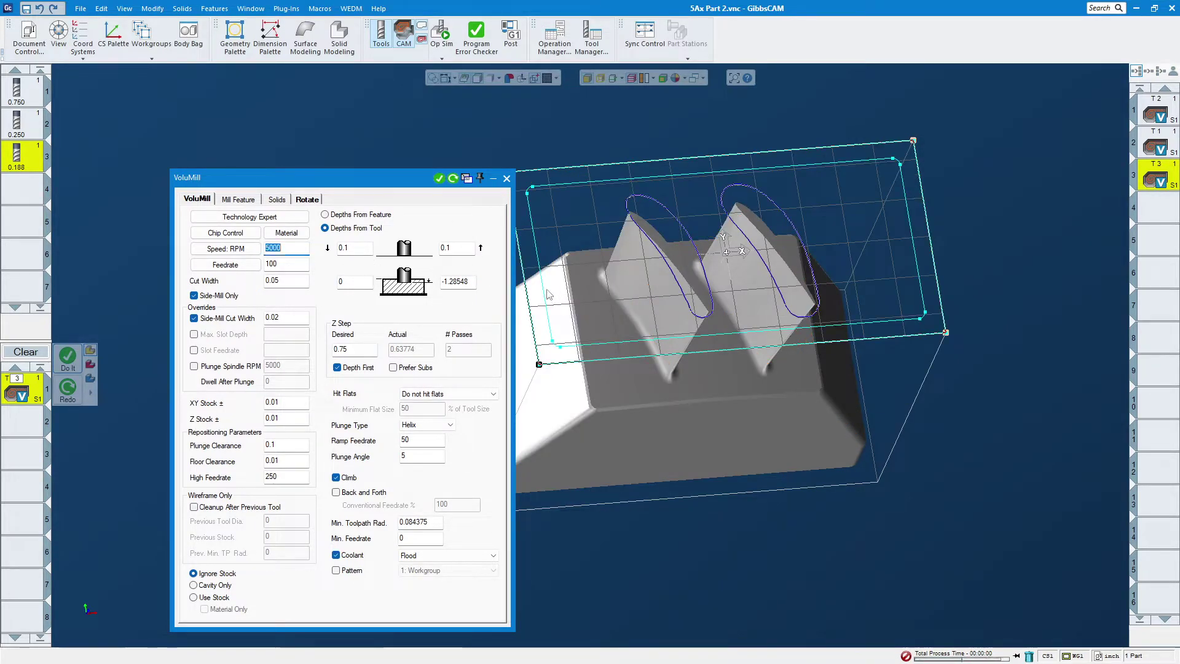
{"action": "middle_click_drag", "start_coordinate": [740, 394], "coordinate": [497, 470]}
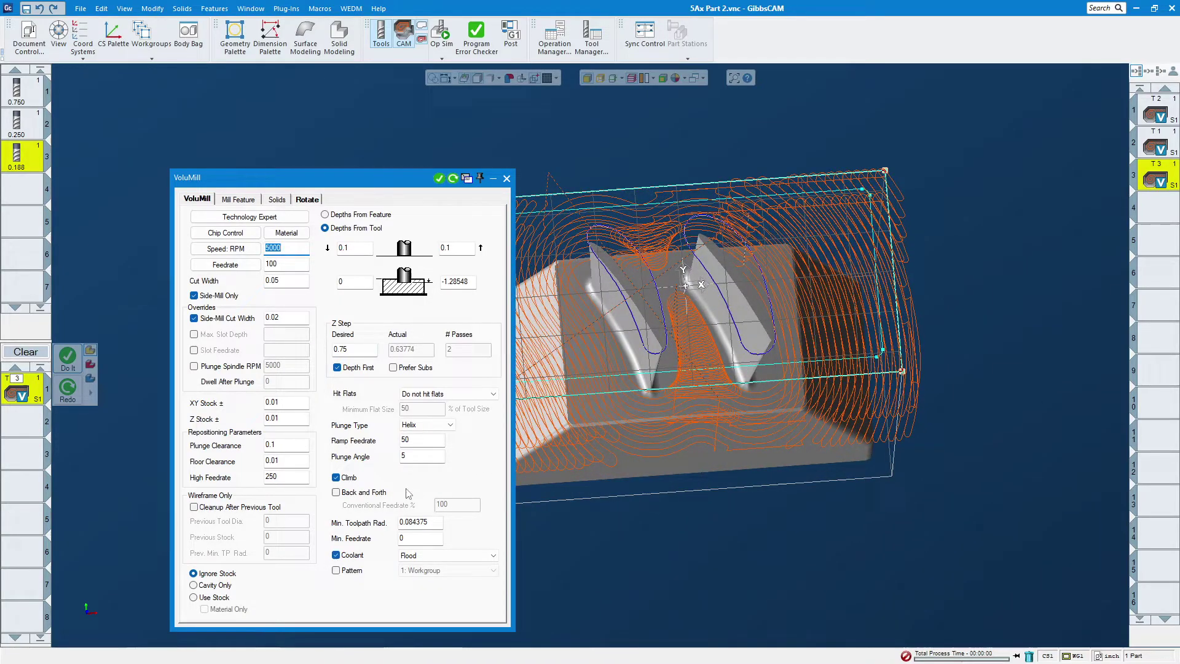
- Set the process's XY and Z stock to 0.005 and delete the T3 VoluMill operation
{"action": "left_click_drag", "start_coordinate": [266, 402], "coordinate": [315, 418]}
{"action": "type", "text": ".005"}
{"action": "left_click_drag", "start_coordinate": [266, 418], "coordinate": [283, 418]}
{"action": "type", "text": ".0"}
{"action": "left_click", "coordinate": [1163, 174]}
{"action": "key", "text": "Delete"}
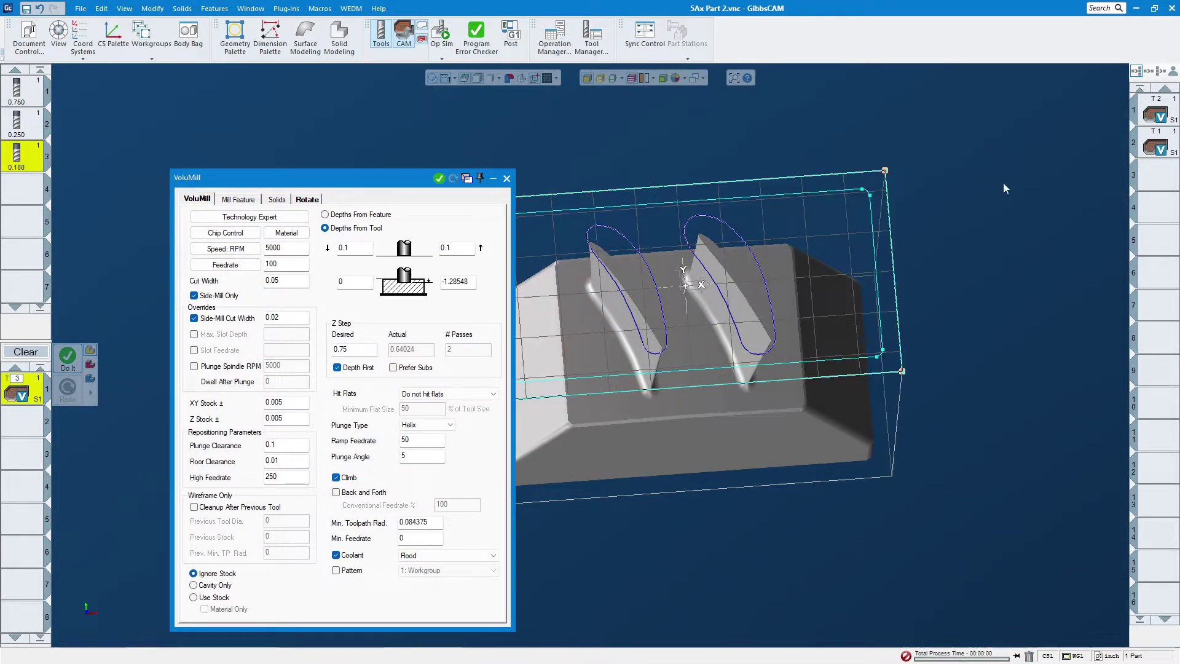
- Load the T1 VoluMill operation, set its minimum toolpath radius to 0.05, and regenerate it
{"action": "left_click", "coordinate": [1163, 144]}
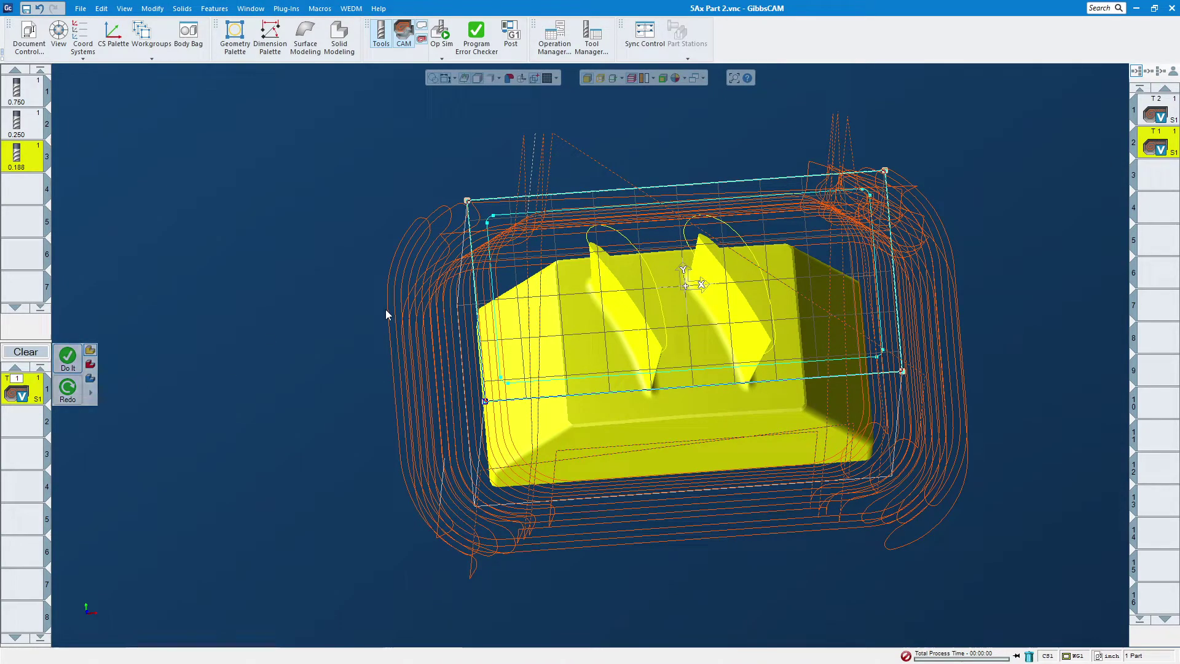
{"action": "key", "text": "ctrl+z"}
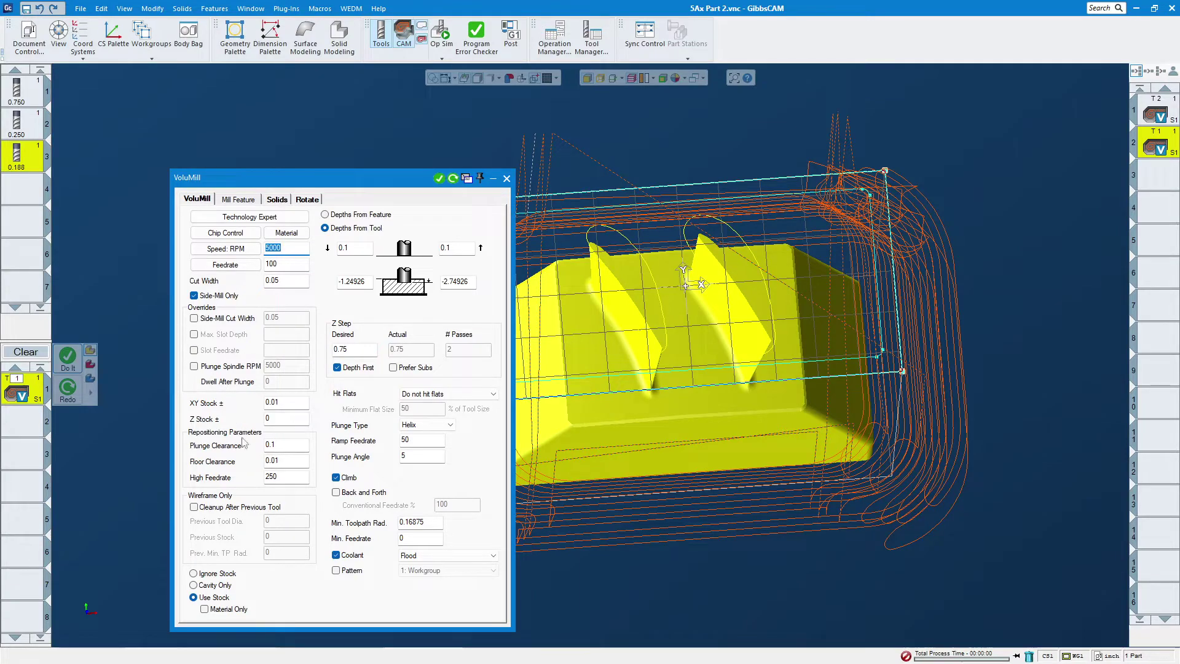
{"action": "double_click", "coordinate": [435, 523]}
{"action": "type", "text": ".02"}
{"action": "double_click", "coordinate": [423, 525]}
{"action": "type", "text": ".05"}
{"action": "left_click", "coordinate": [453, 178]}
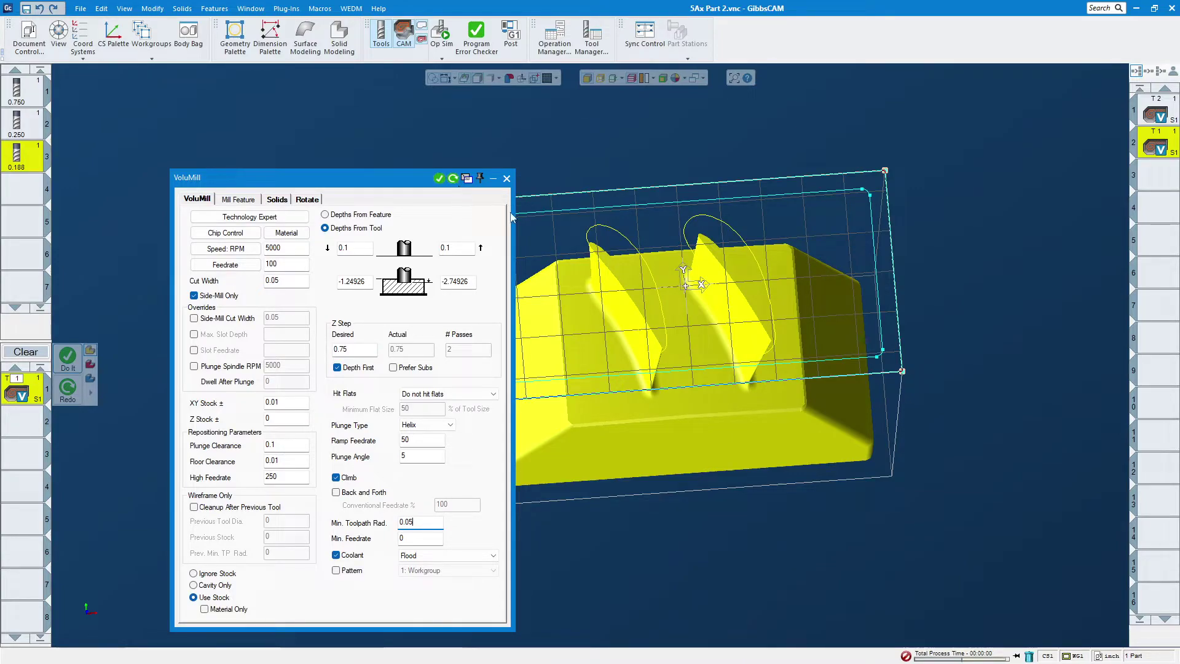
{"action": "middle_click_drag", "start_coordinate": [850, 335], "coordinate": [854, 263]}
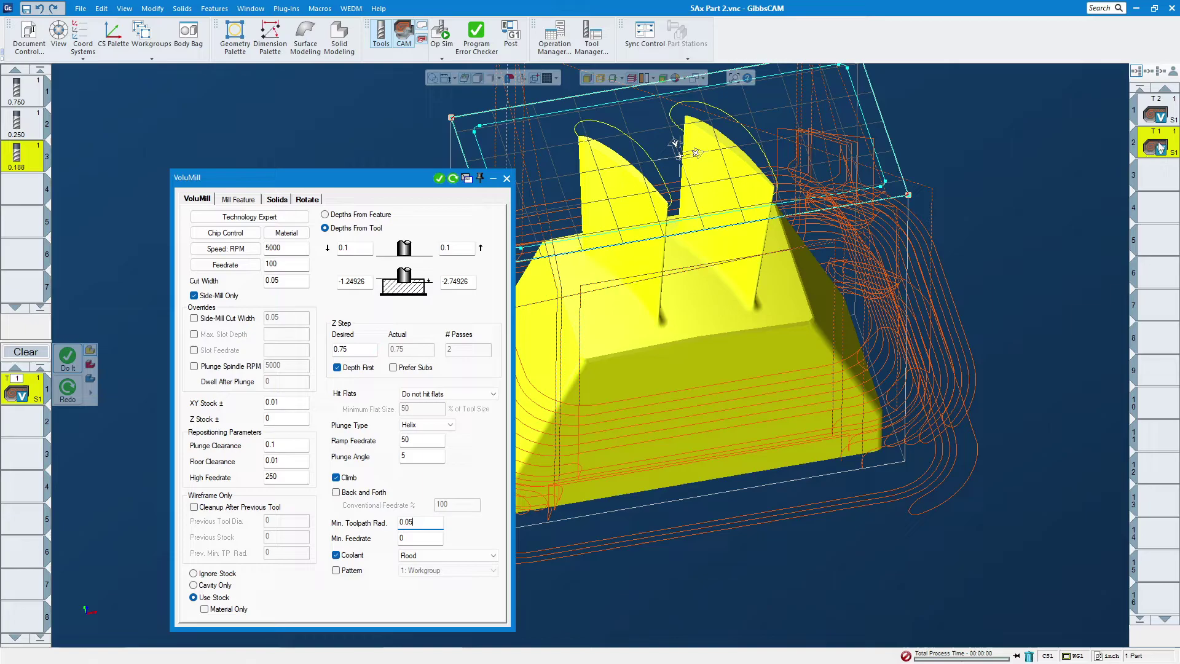
- Load the T2 operation, clear the part body selection, activate the empty third operation slot, and delete the 0.188 end mill
{"action": "double_click", "coordinate": [1156, 111]}
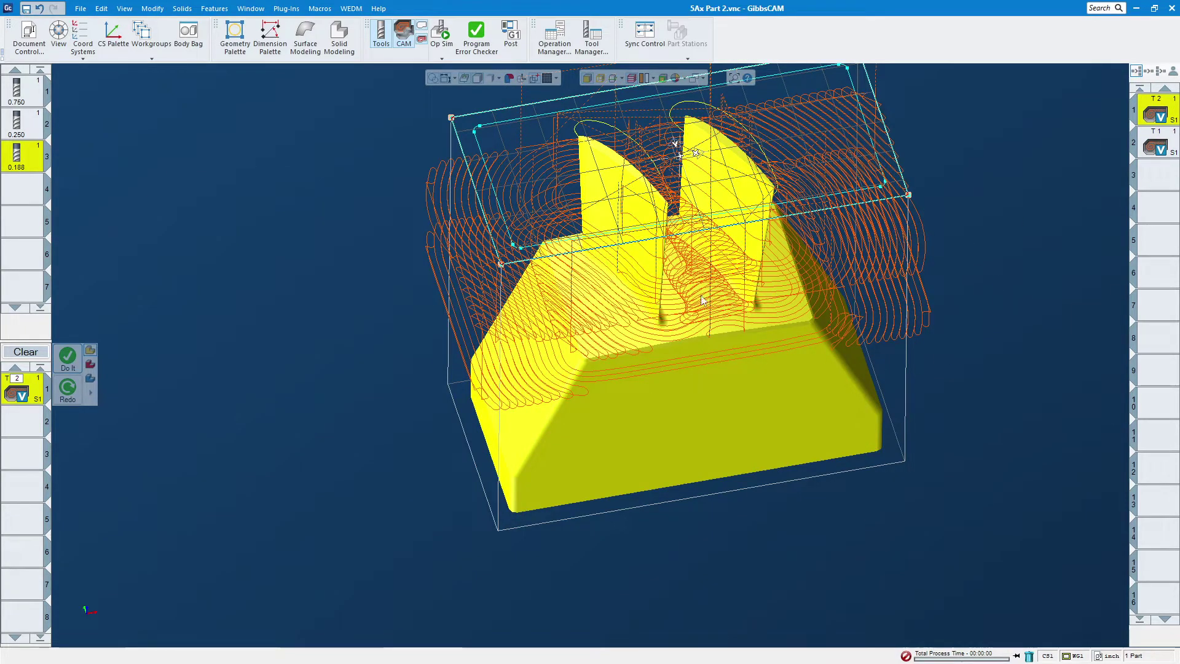
{"action": "left_click", "coordinate": [881, 247]}
{"action": "left_click", "coordinate": [1156, 186]}
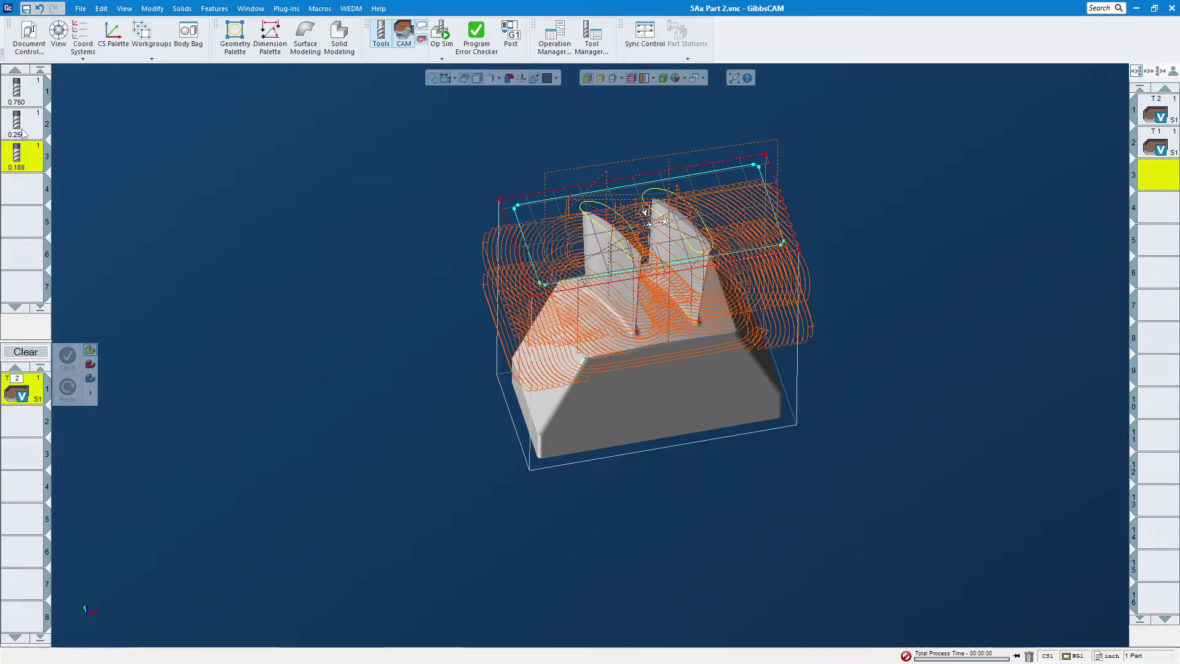
{"action": "key", "text": "Delete"}
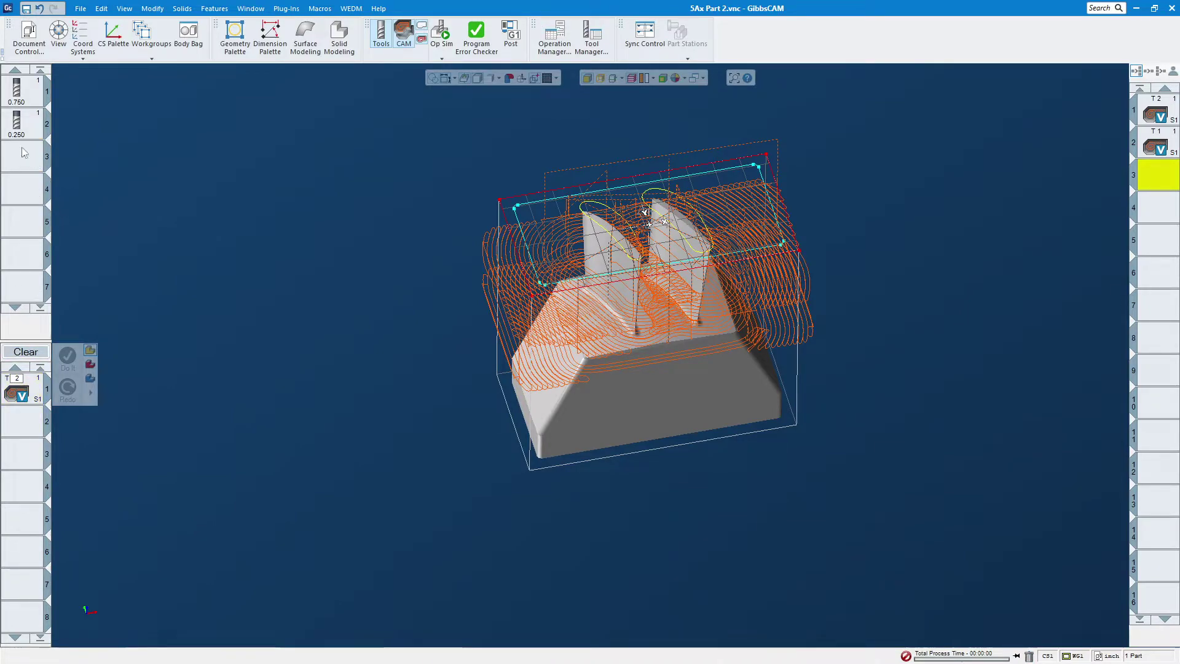
- Reload the T2 VoluMill operation for editing and set its minimum toolpath radius to 0.05
{"action": "double_click", "coordinate": [1158, 109]}
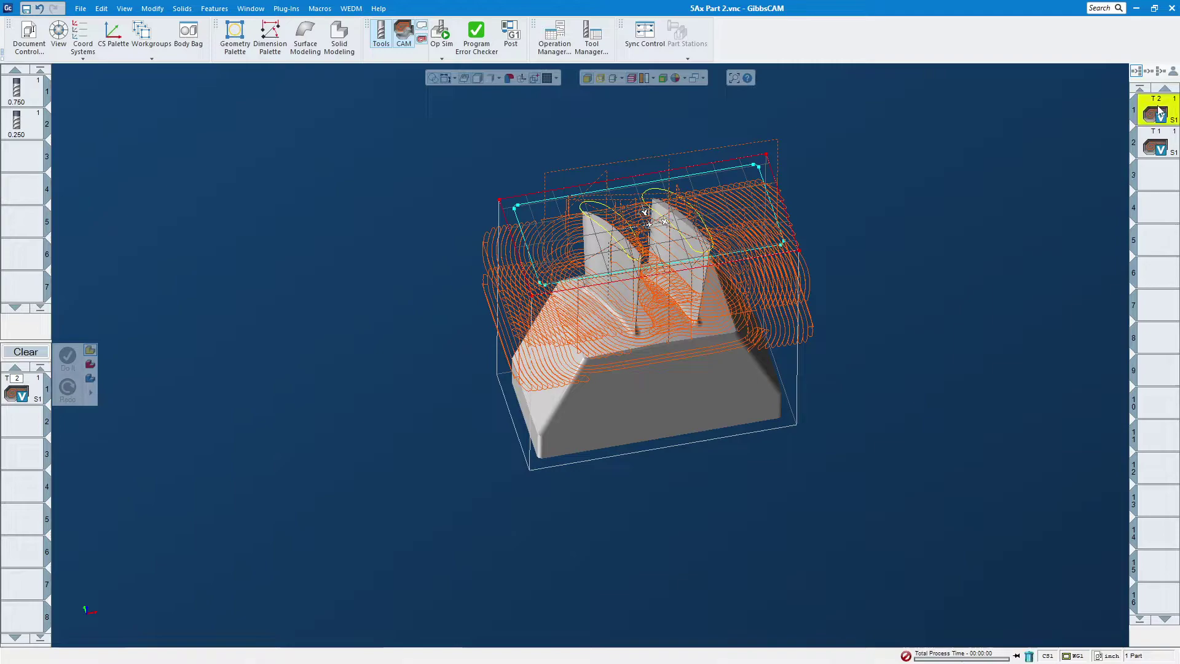
{"action": "scroll", "coordinate": [302, 274], "scroll_direction": "up", "scroll_amount": 4}
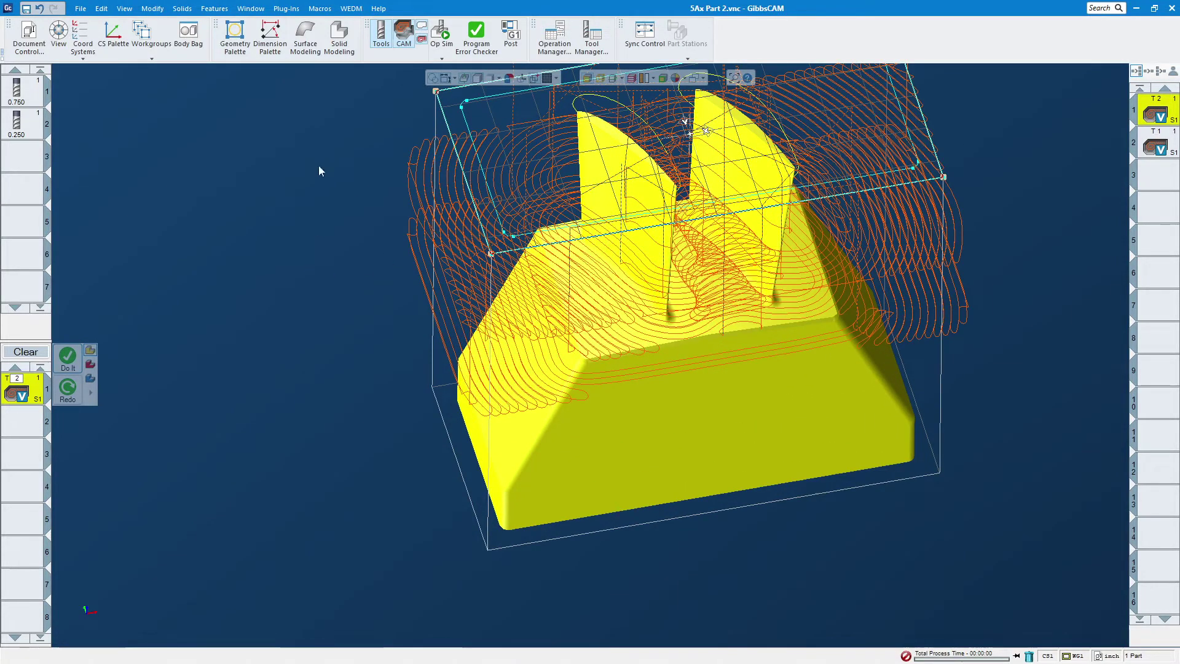
{"action": "double_click", "coordinate": [22, 394]}
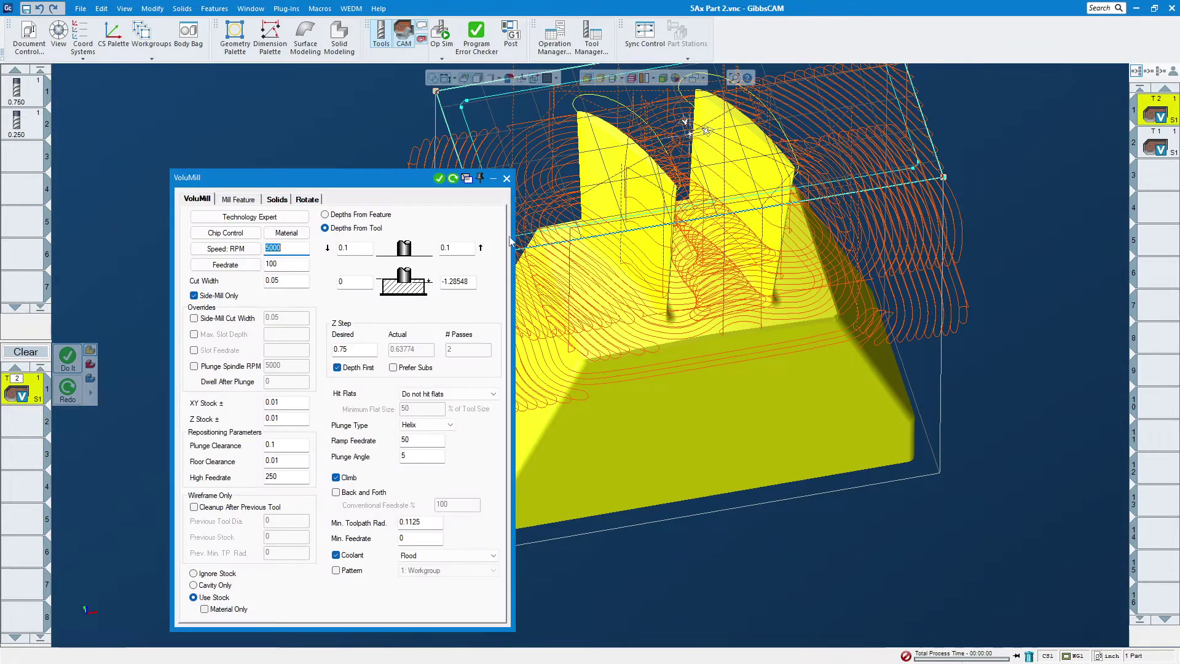
{"action": "double_click", "coordinate": [437, 522]}
{"action": "key", "text": "BackSpace"}
{"action": "type", "text": ".05"}
- Use the two blade outlines and the stock rectangle as the T2 cut geometry and generate a new third operation
{"action": "left_click", "coordinate": [771, 111]}
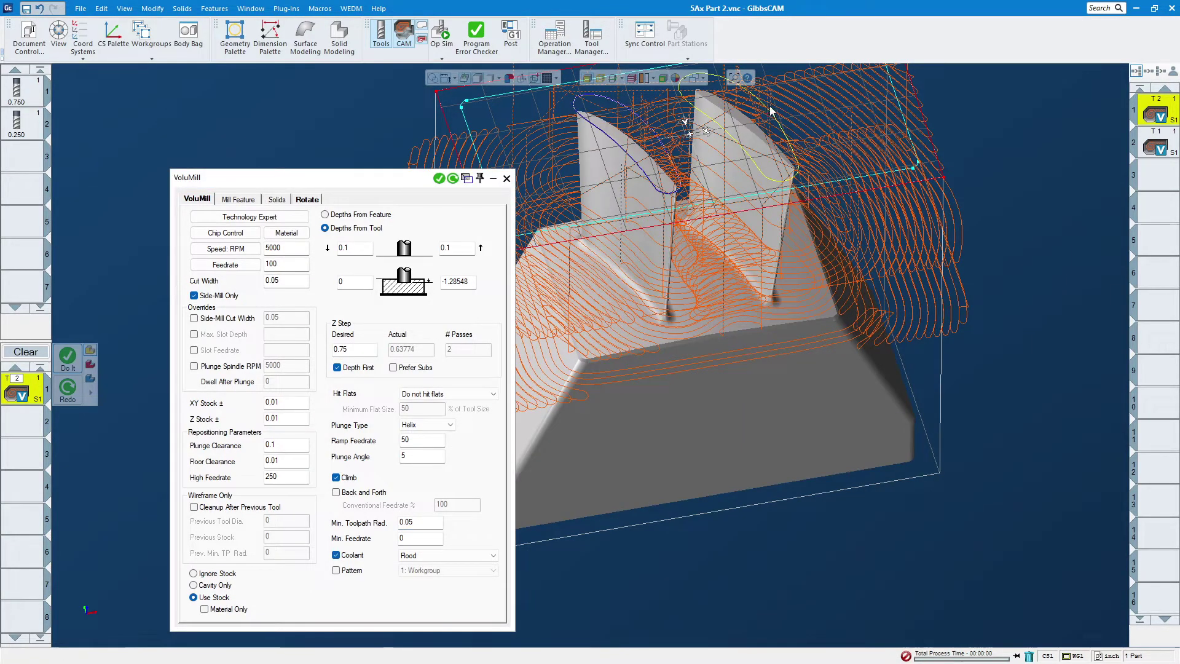
{"action": "left_click", "coordinate": [768, 116]}
{"action": "double_click", "coordinate": [441, 108]}
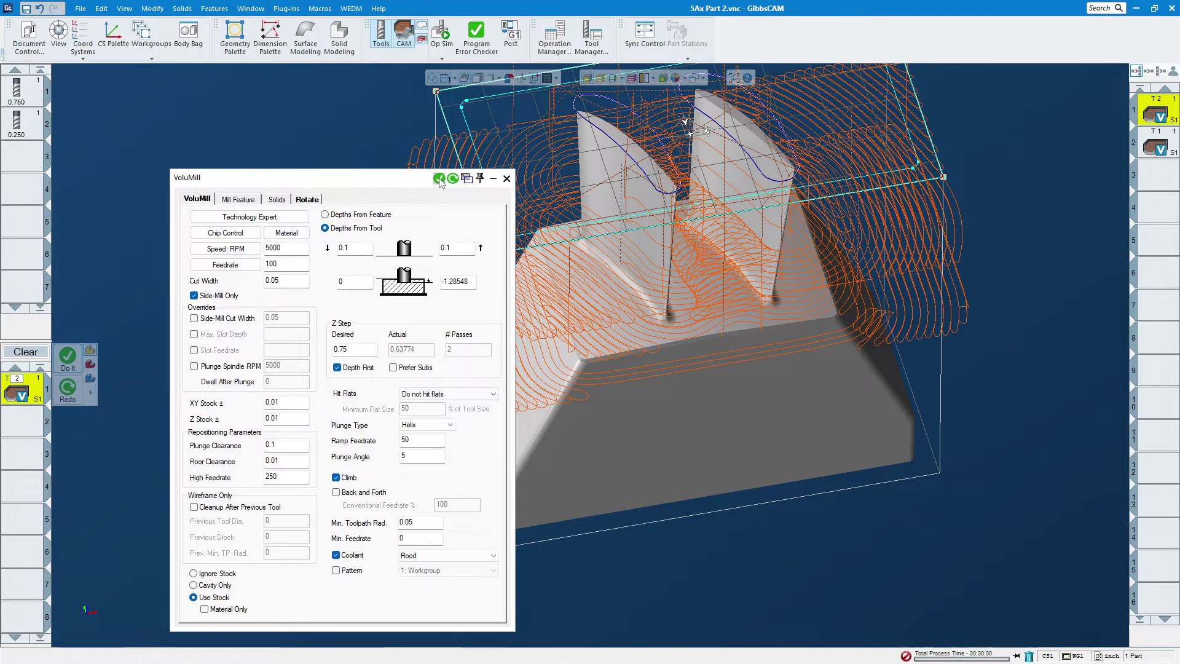
{"action": "key", "text": "Return"}
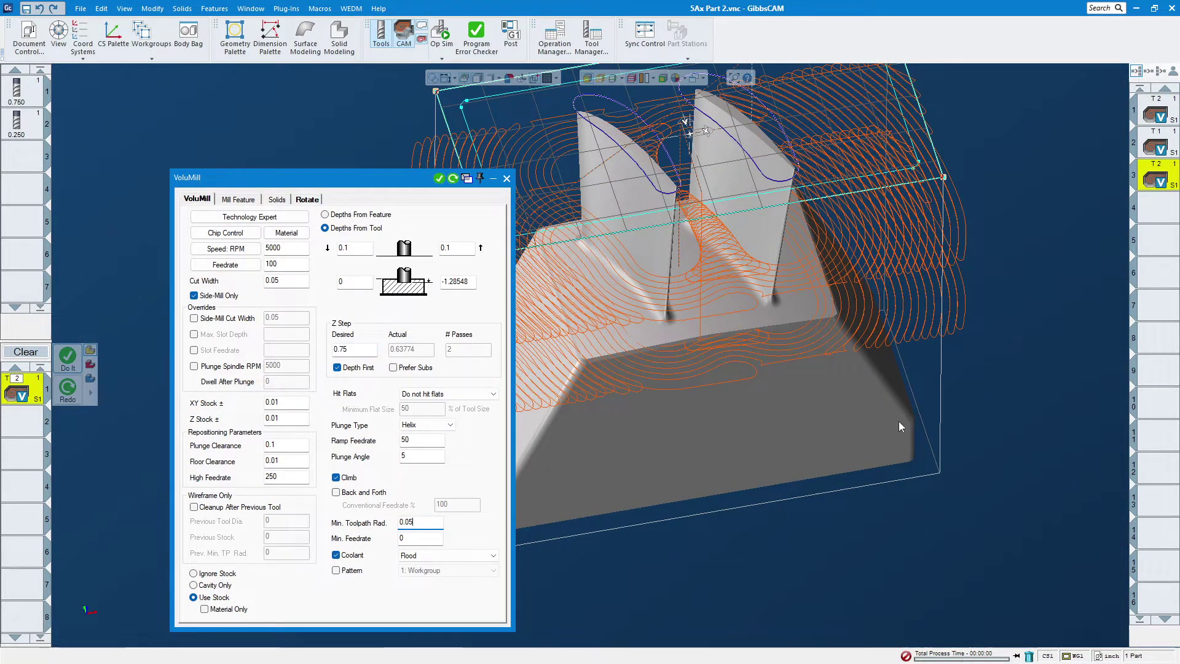
{"action": "scroll", "coordinate": [574, 239], "scroll_direction": "down", "scroll_amount": 3}
{"action": "middle_click_drag", "start_coordinate": [574, 240], "coordinate": [639, 437]}
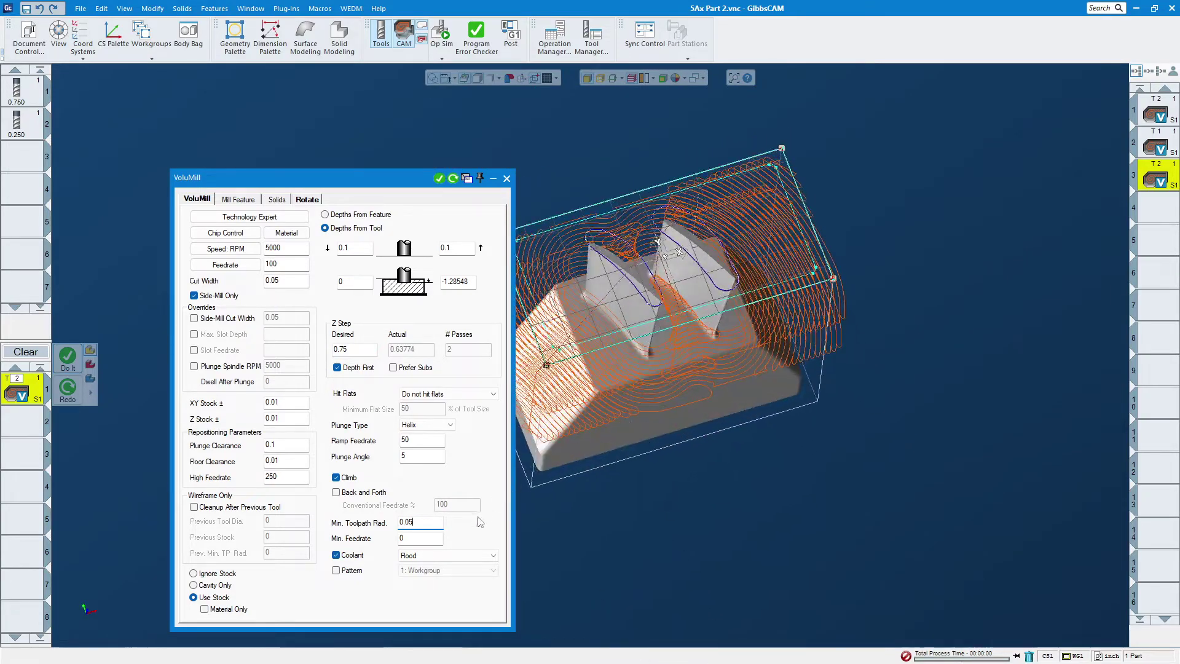
- Set the third operation's minimum toolpath radius to 0.03, regenerate it, and view the passes between the blades
{"action": "type", "text": ".0"}
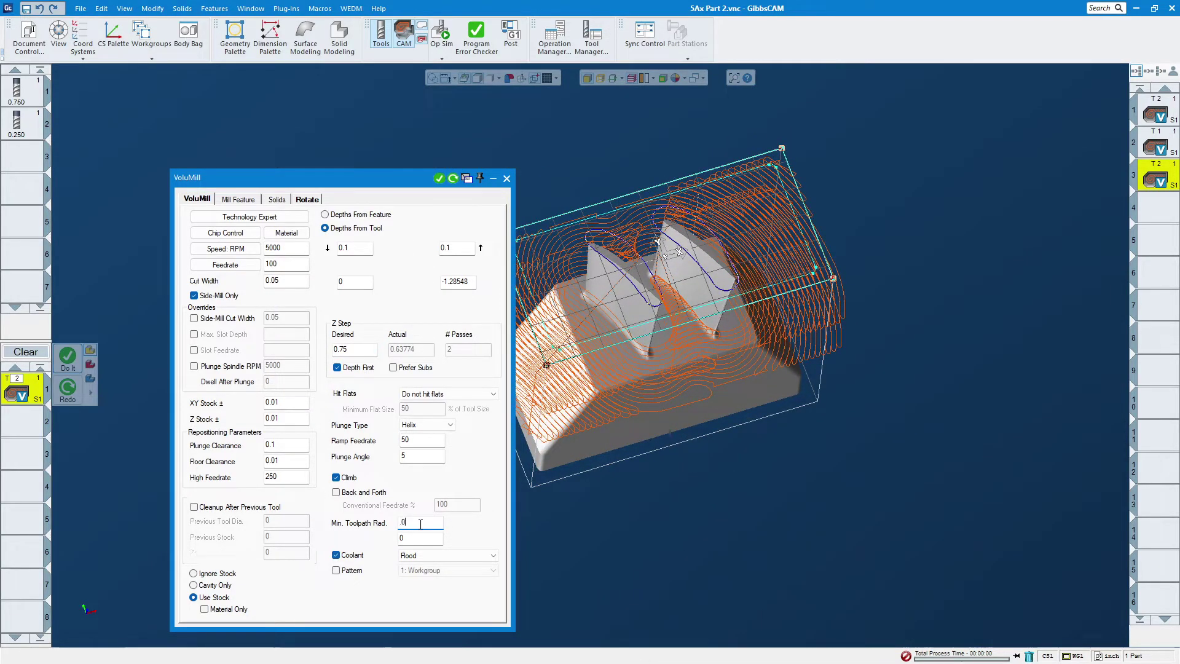
{"action": "type", "text": "3"}
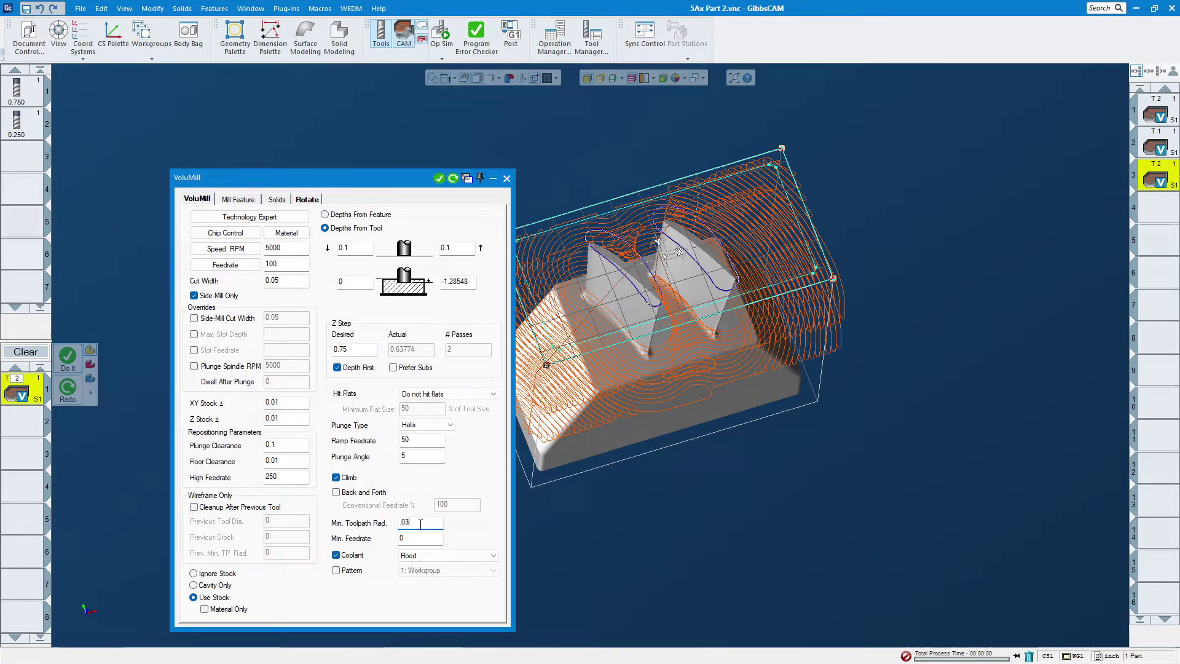
{"action": "left_click", "coordinate": [453, 178]}
{"action": "scroll", "coordinate": [620, 271], "scroll_direction": "up", "scroll_amount": 2}
{"action": "middle_click_drag", "start_coordinate": [619, 270], "coordinate": [400, 53]}
- Set the solids cutting tolerance to 0.002 and the wall cleanup desired step to 0.125, and regenerate the toolpath
{"action": "left_click", "coordinate": [277, 199]}
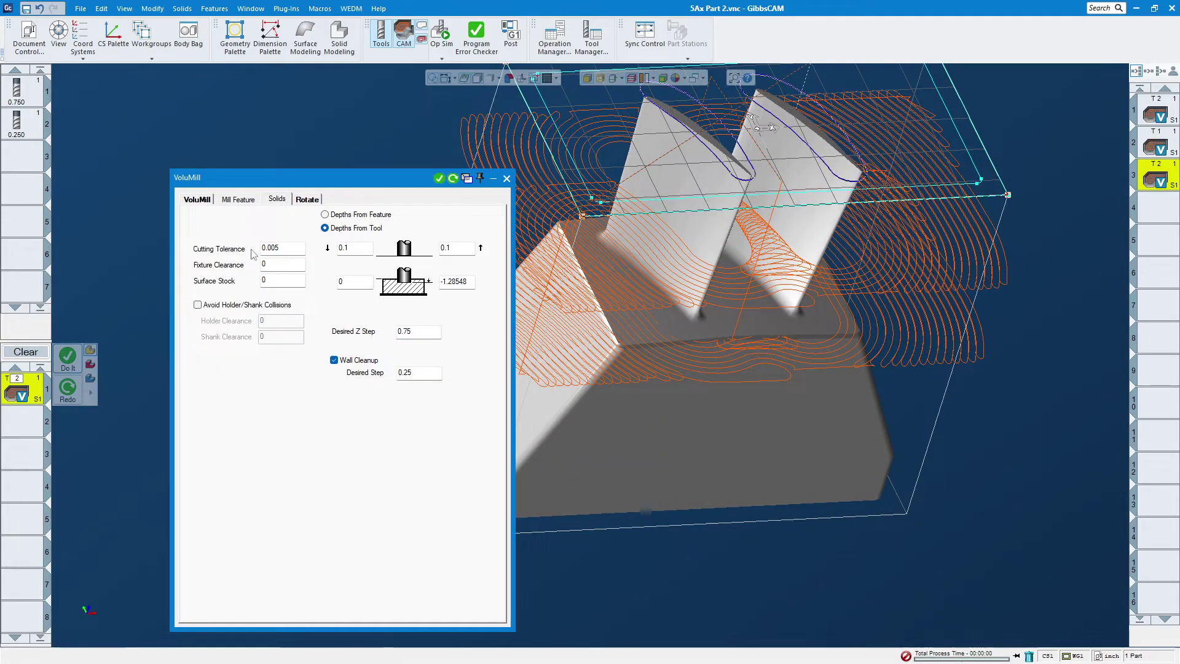
{"action": "left_click", "coordinate": [278, 249]}
{"action": "type", "text": "0"}
{"action": "double_click", "coordinate": [413, 373]}
{"action": "type", "text": ".125"}
{"action": "left_click", "coordinate": [452, 178]}
{"action": "middle_click_drag", "start_coordinate": [586, 393], "coordinate": [612, 162]}
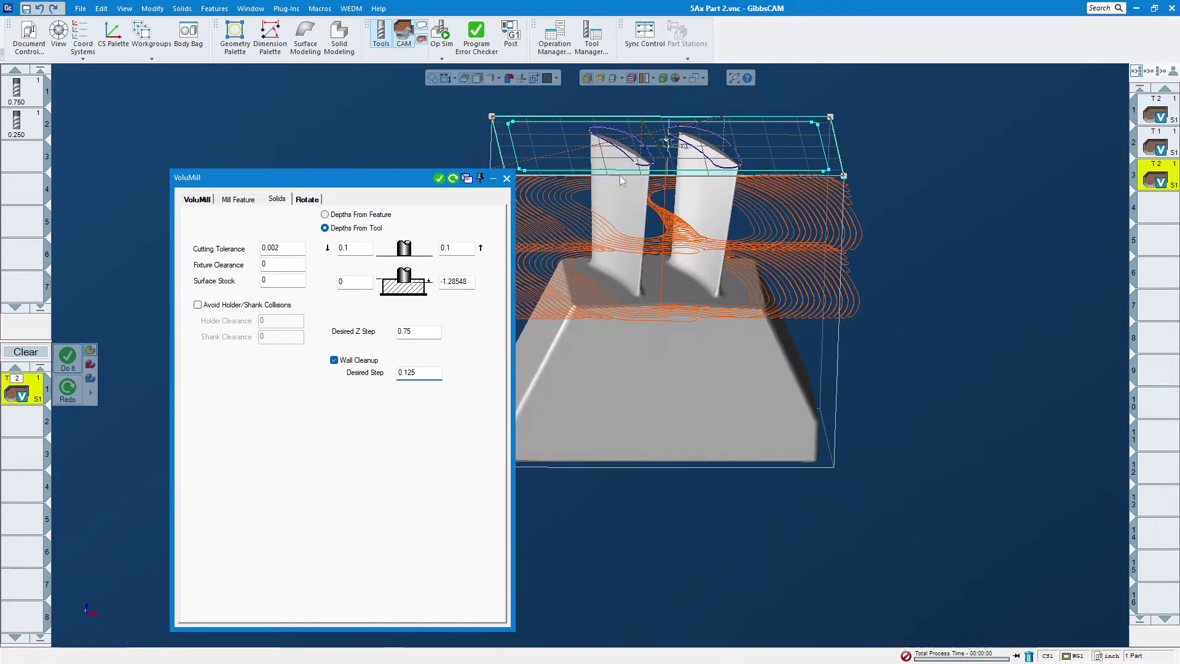
{"action": "scroll", "coordinate": [675, 318], "scroll_direction": "up", "scroll_amount": 3}
{"action": "middle_click_drag", "start_coordinate": [676, 318], "coordinate": [694, 651]}
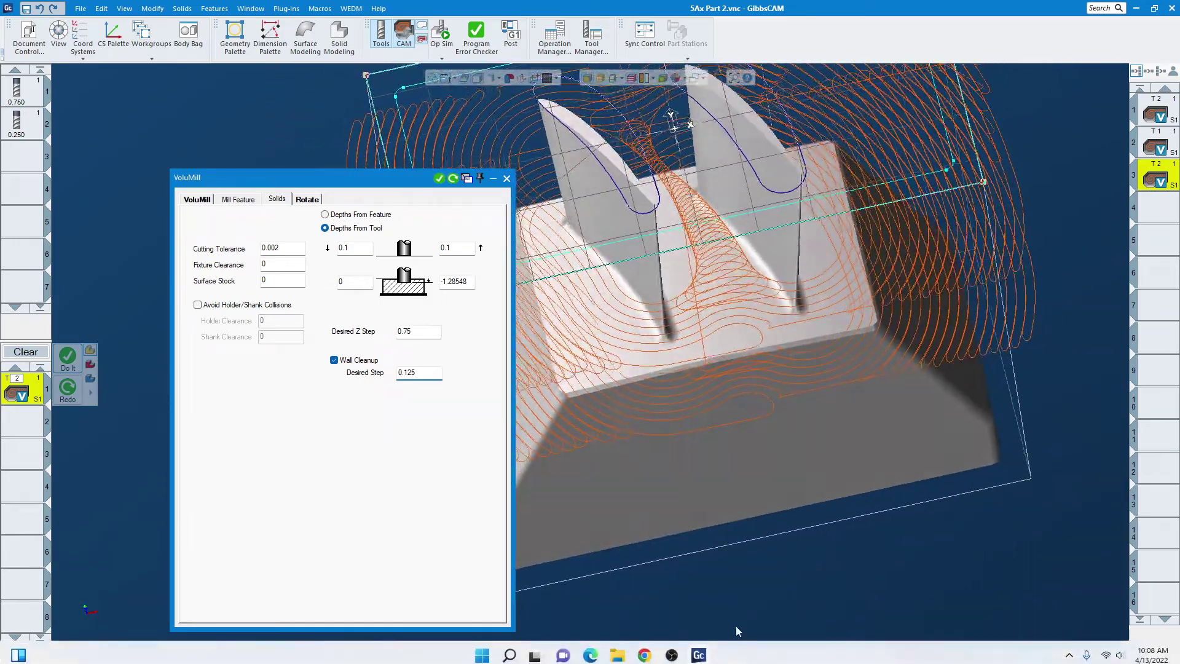
- Set the VoluMill final depth to -1.2 and regenerate the third operation
{"action": "scroll", "coordinate": [740, 282], "scroll_direction": "up", "scroll_amount": 3}
{"action": "scroll", "coordinate": [740, 282], "scroll_direction": "down", "scroll_amount": 3}
{"action": "middle_click_drag", "start_coordinate": [740, 282], "coordinate": [558, 186]}
{"action": "left_click", "coordinate": [458, 281]}
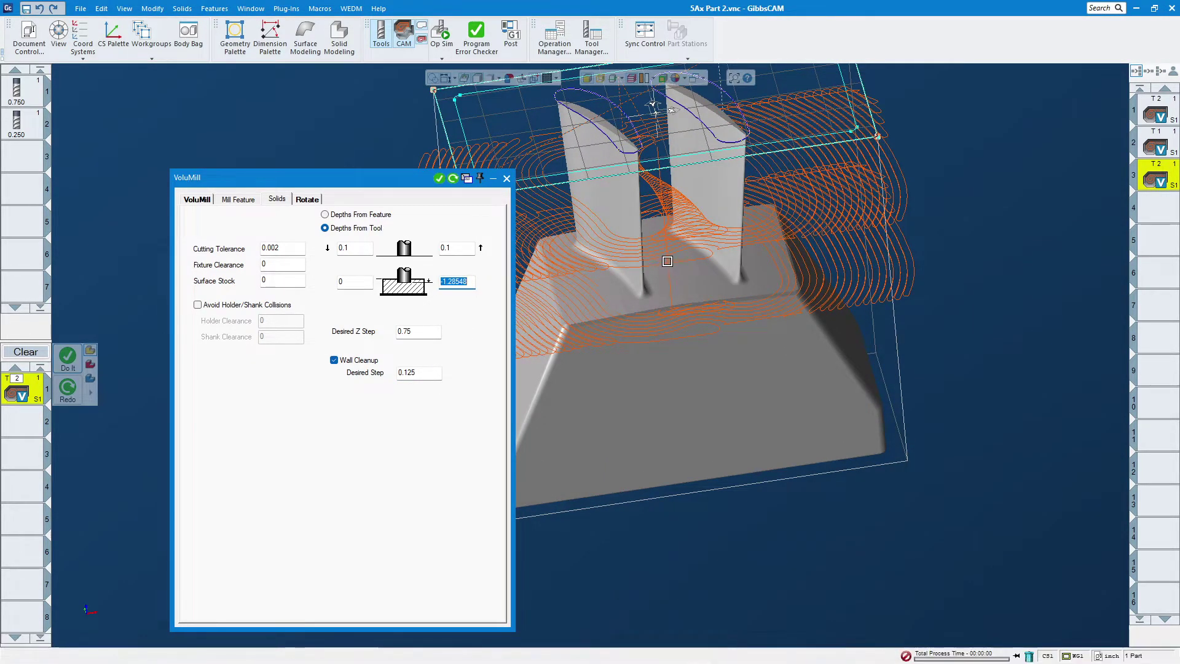
{"action": "left_click", "coordinate": [667, 261], "text": "alt"}
{"action": "left_click", "coordinate": [472, 282]}
{"action": "key", "text": "BackSpace"}
{"action": "key", "text": "BackSpace"}
{"action": "key", "text": "BackSpace"}
{"action": "key", "text": "BackSpace"}
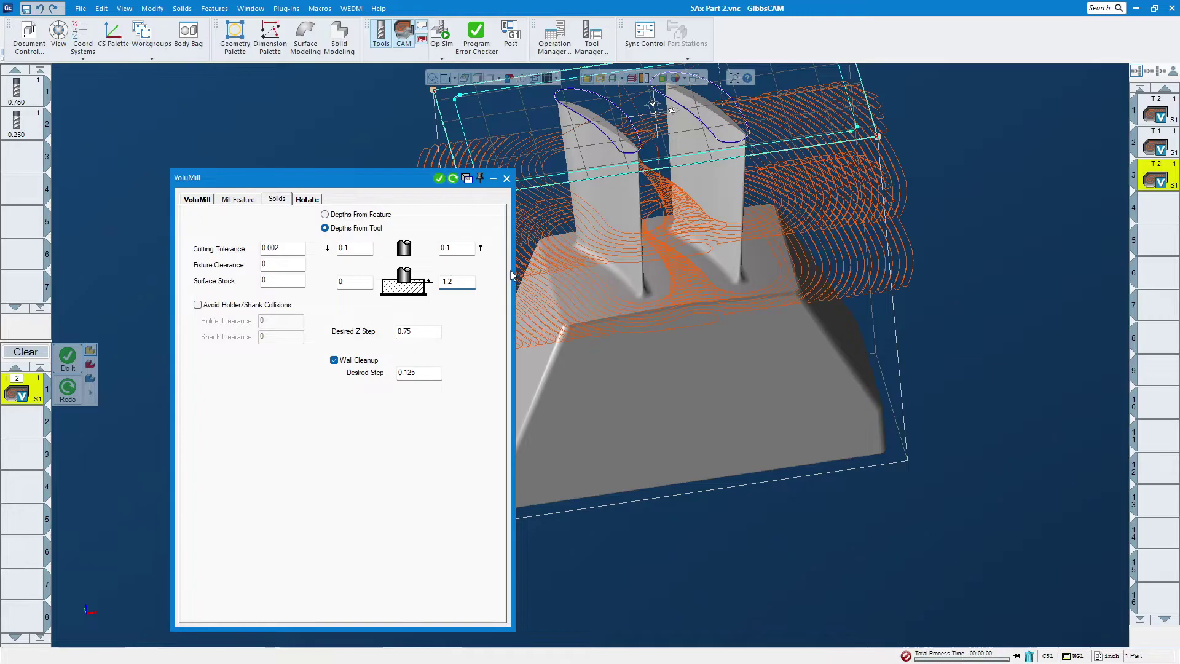
- Close the VoluMill process and examine the lowest passes against the platform face at the base of the blades
{"action": "left_click", "coordinate": [506, 179]}
{"action": "middle_click_drag", "start_coordinate": [691, 450], "coordinate": [580, 326]}
{"action": "left_click", "coordinate": [649, 280]}
{"action": "middle_click_drag", "start_coordinate": [658, 279], "coordinate": [871, 288]}
{"action": "scroll", "coordinate": [680, 245], "scroll_direction": "up", "scroll_amount": 3}
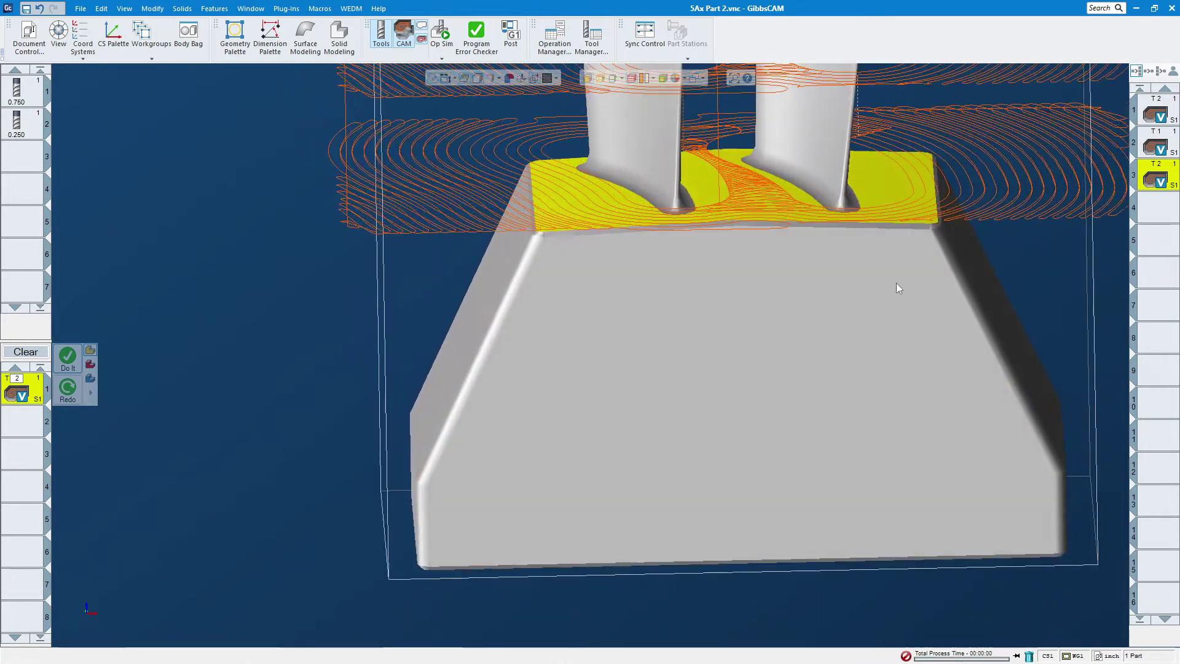
{"action": "middle_click_drag", "start_coordinate": [744, 204], "coordinate": [713, 204]}
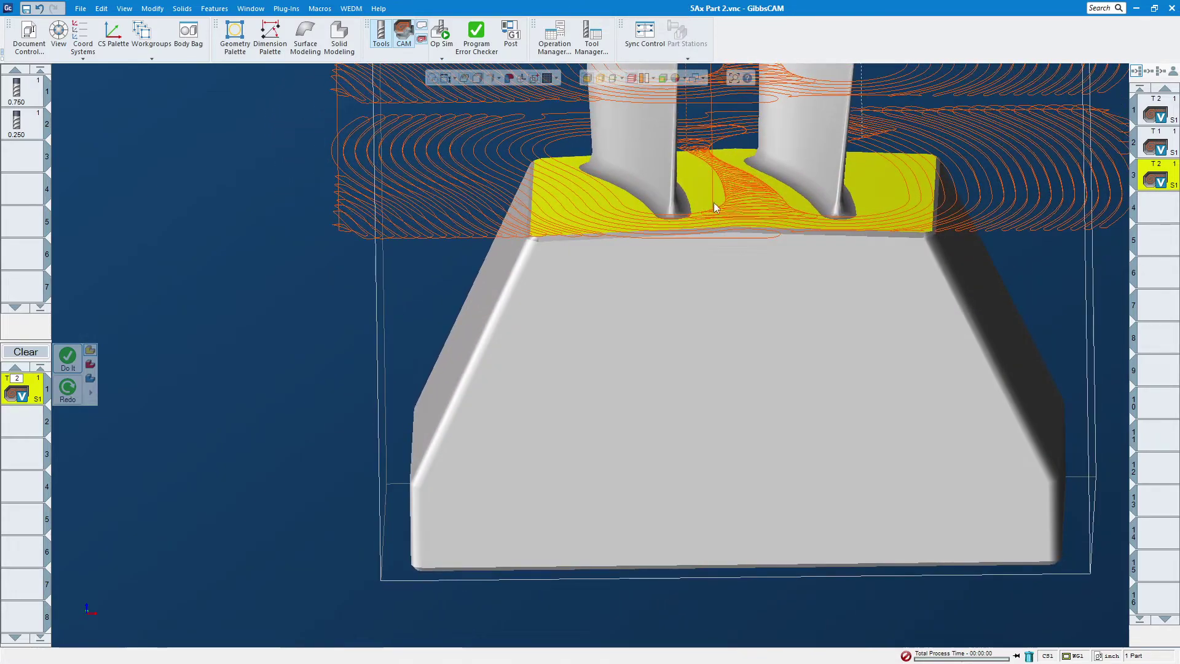
{"action": "scroll", "coordinate": [725, 189], "scroll_direction": "up", "scroll_amount": 5}
{"action": "scroll", "coordinate": [688, 241], "scroll_direction": "down", "scroll_amount": 7}
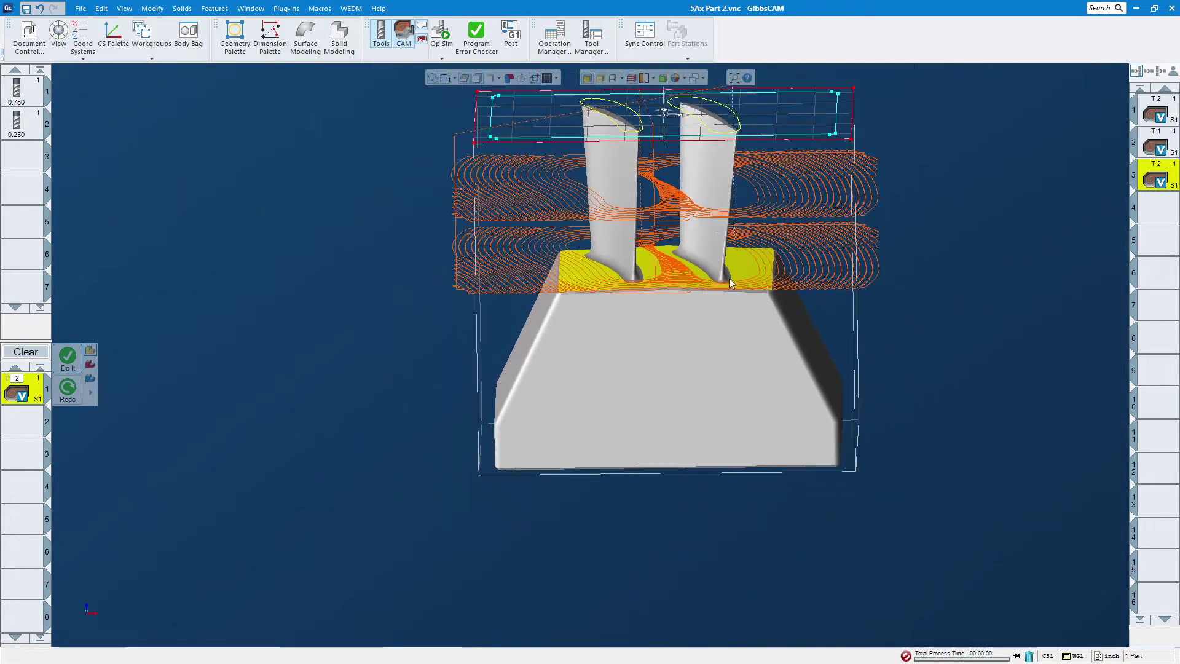
- Measure the depth of the platform face at the base of the blades with Show Position
{"action": "scroll", "coordinate": [729, 279], "scroll_direction": "up", "scroll_amount": 3}
{"action": "left_click", "coordinate": [285, 8]}
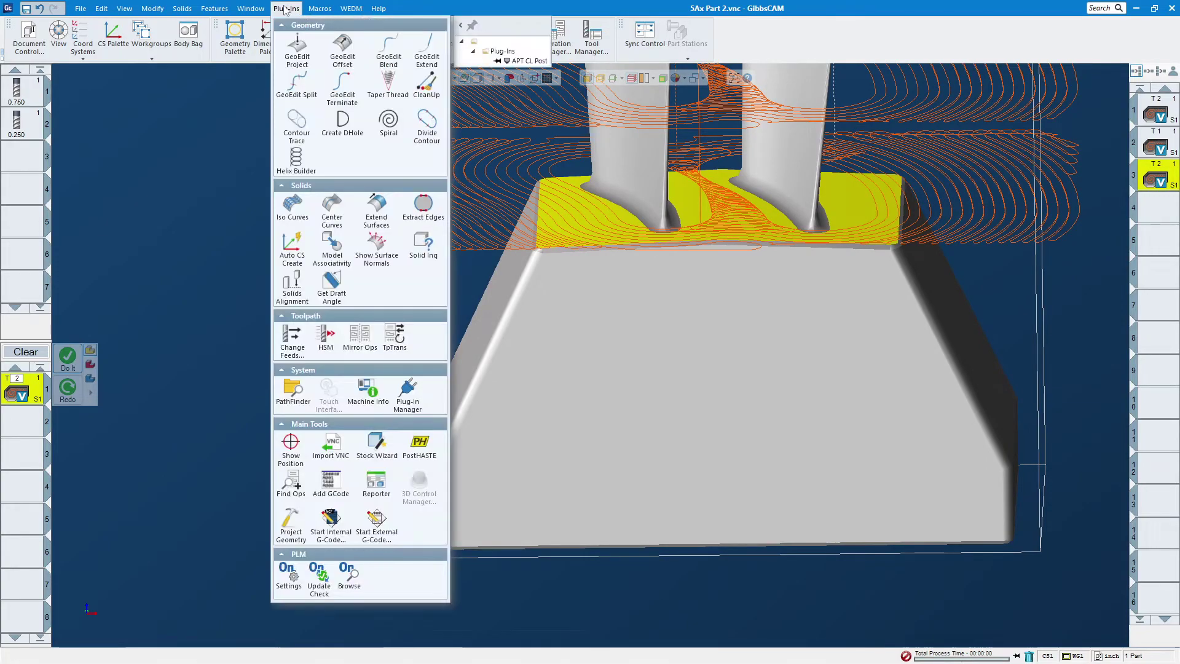
{"action": "left_click", "coordinate": [291, 445]}
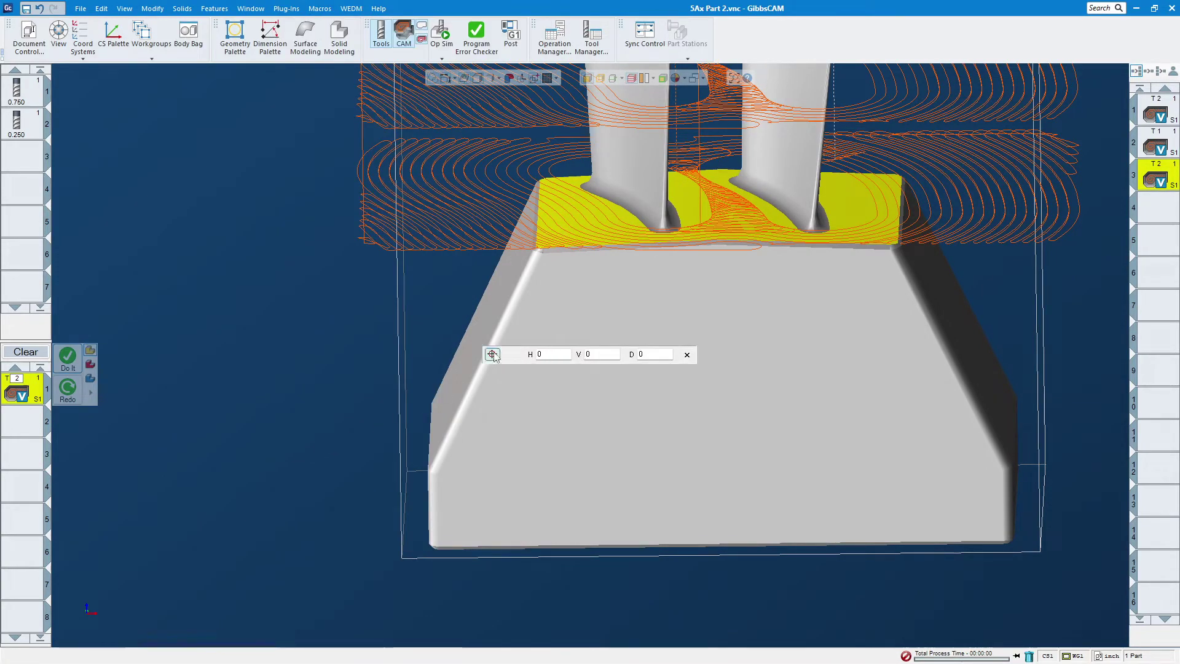
{"action": "scroll", "coordinate": [683, 232], "scroll_direction": "up", "scroll_amount": 2}
{"action": "scroll", "coordinate": [683, 230], "scroll_direction": "up", "scroll_amount": 2}
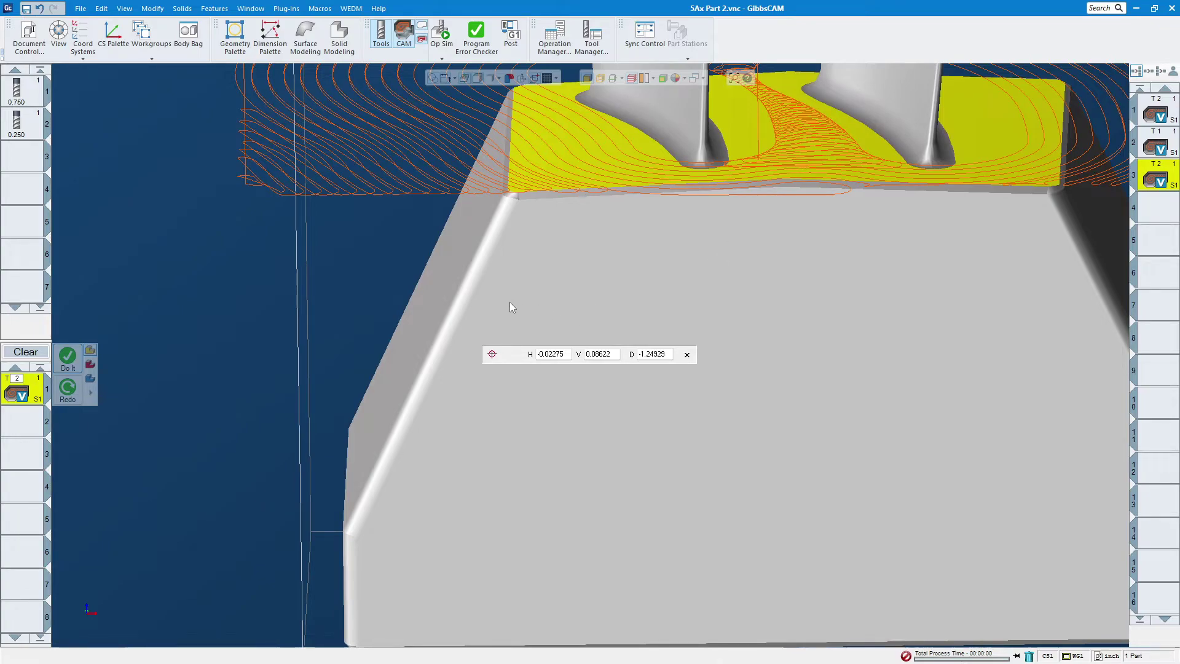
- Set the third operation's VoluMill final depth to -1.24, regenerate its toolpath, and close the process
{"action": "double_click", "coordinate": [1158, 175]}
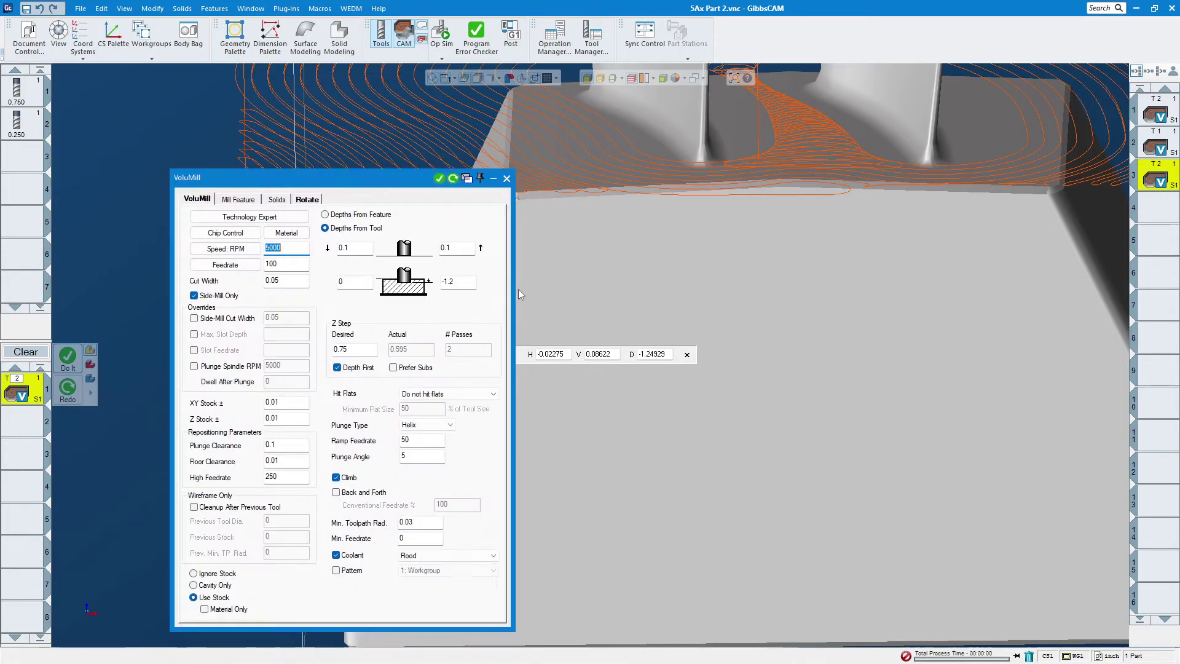
{"action": "left_click", "coordinate": [456, 282]}
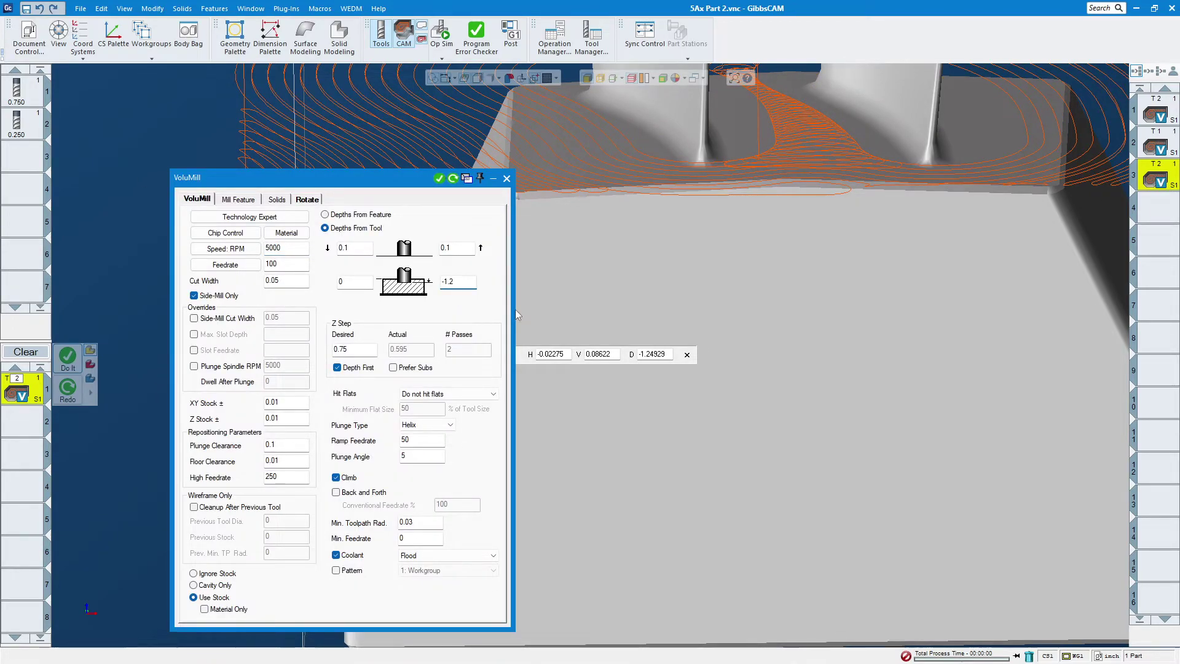
{"action": "type", "text": "4"}
{"action": "left_click", "coordinate": [453, 179]}
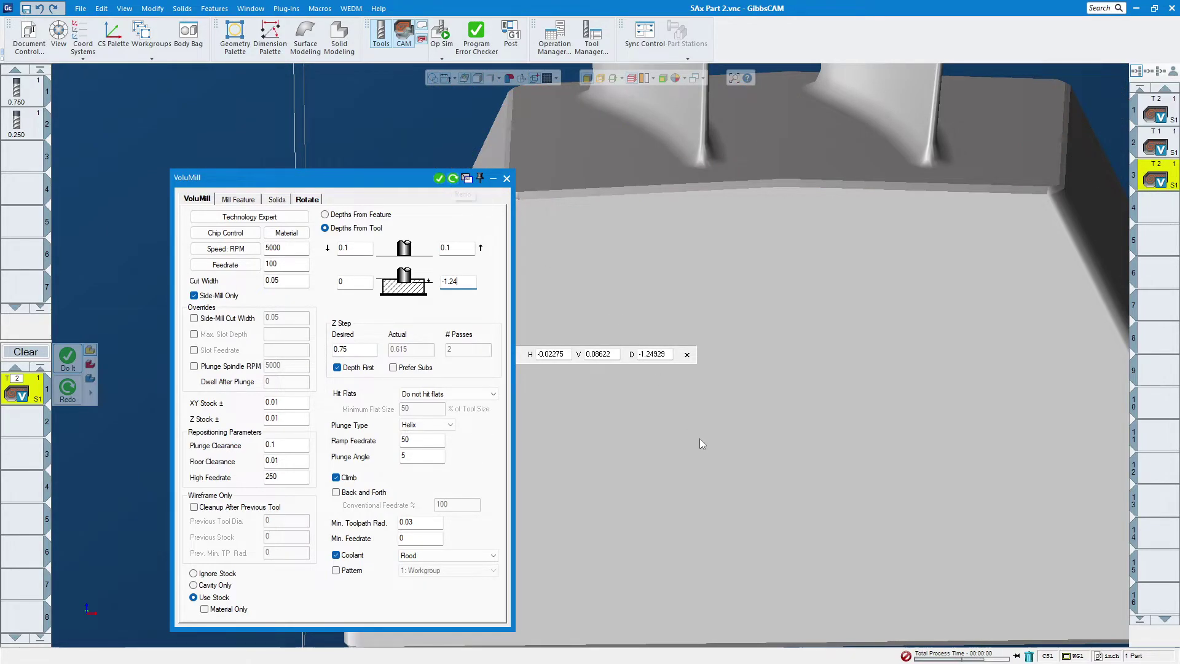
{"action": "scroll", "coordinate": [700, 440], "scroll_direction": "down", "scroll_amount": 4}
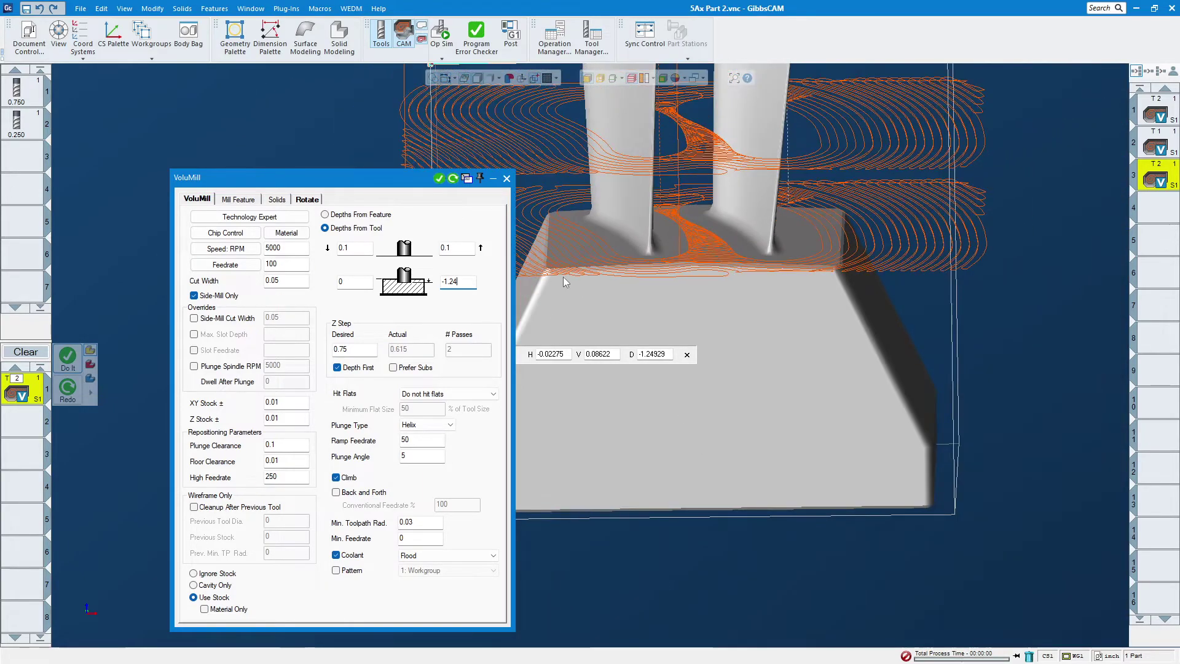
{"action": "left_click", "coordinate": [507, 179]}
- Read the coordinates of the platform face and the top faces of both blades, and close the position read-out
{"action": "scroll", "coordinate": [593, 296], "scroll_direction": "down", "scroll_amount": 5}
{"action": "middle_click_drag", "start_coordinate": [593, 296], "coordinate": [602, 375]}
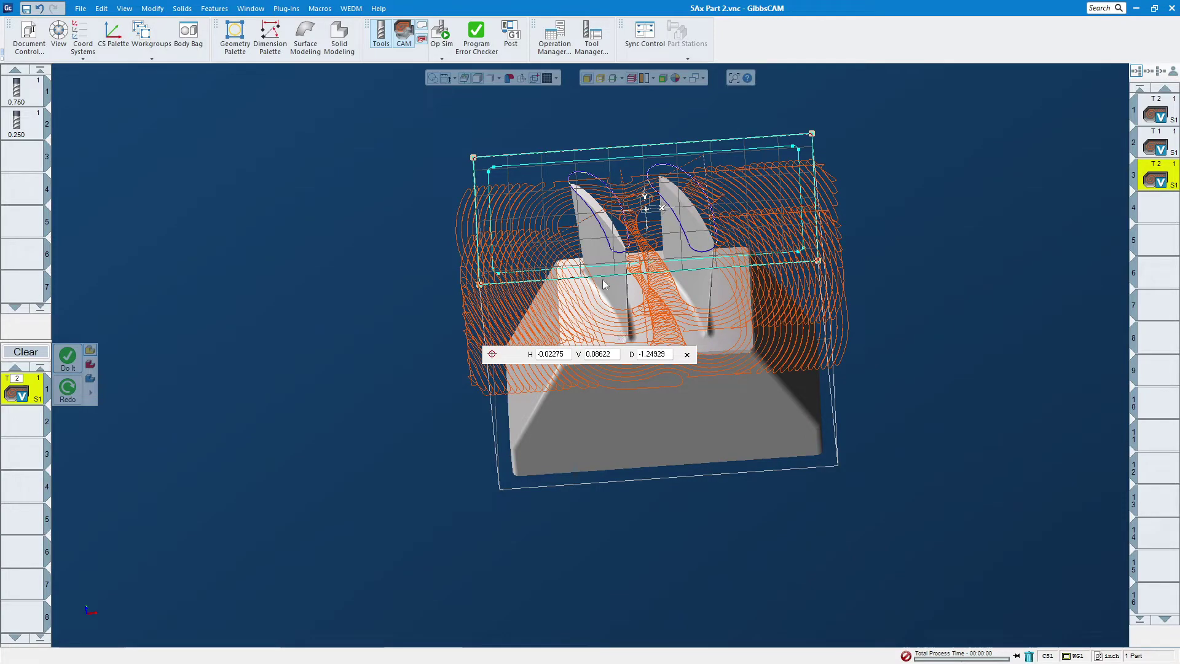
{"action": "scroll", "coordinate": [624, 334], "scroll_direction": "up", "scroll_amount": 3}
{"action": "left_click", "coordinate": [616, 332]}
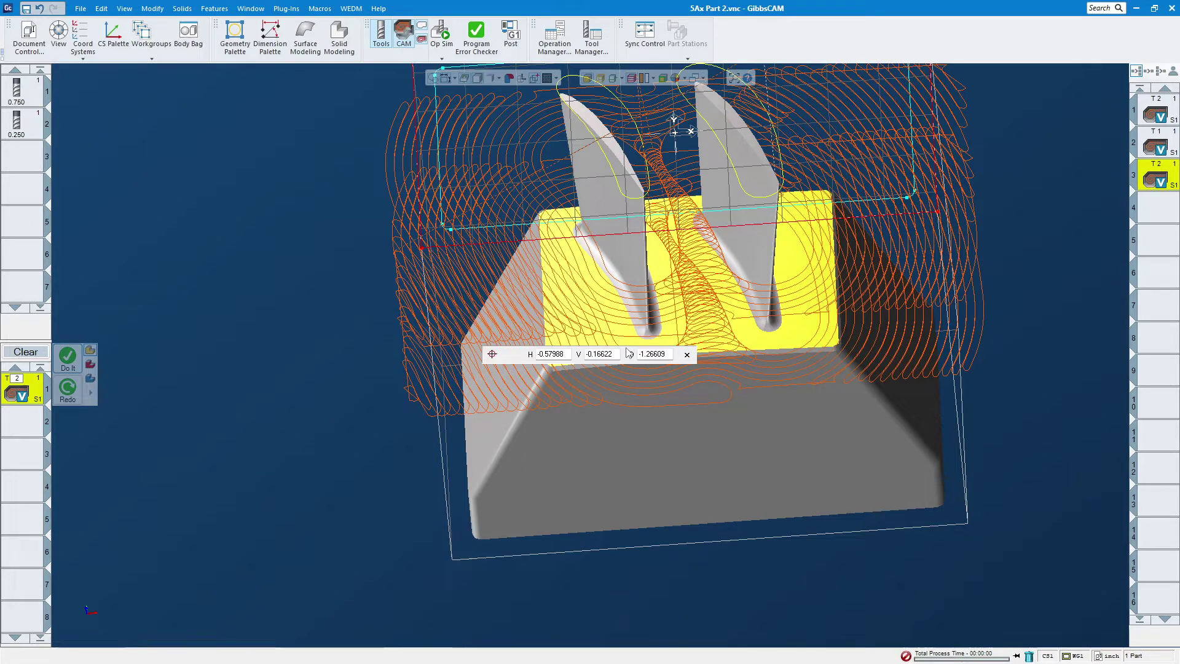
{"action": "scroll", "coordinate": [623, 264], "scroll_direction": "down", "scroll_amount": 3}
{"action": "left_click", "coordinate": [614, 208]}
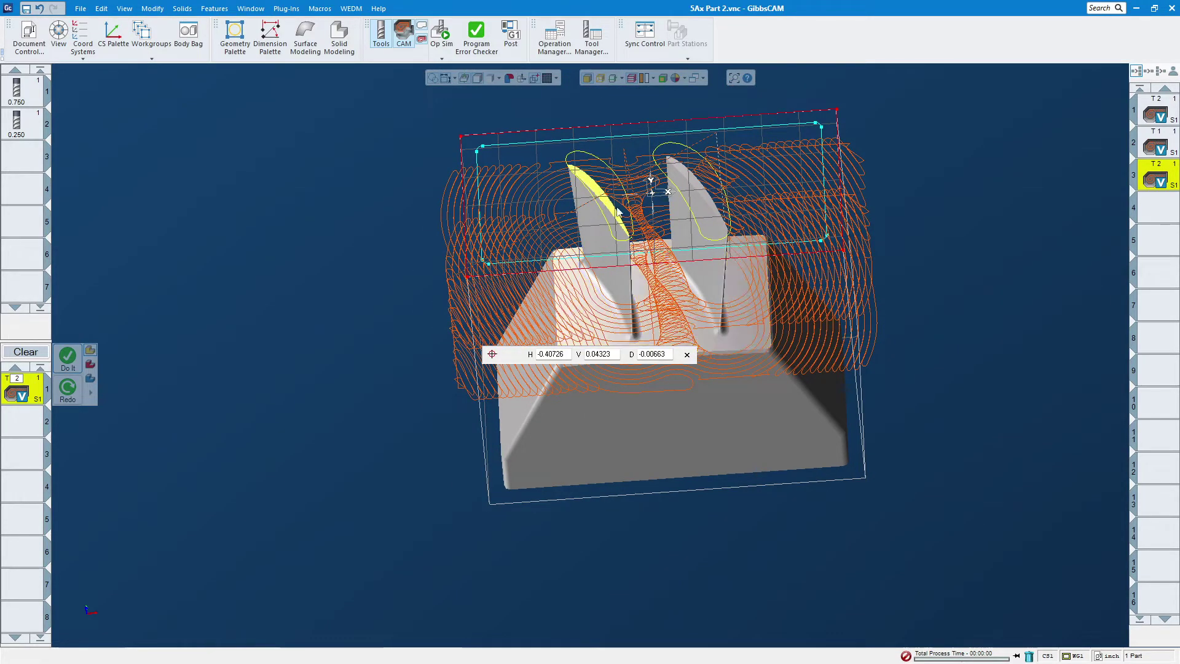
{"action": "left_click", "coordinate": [699, 189]}
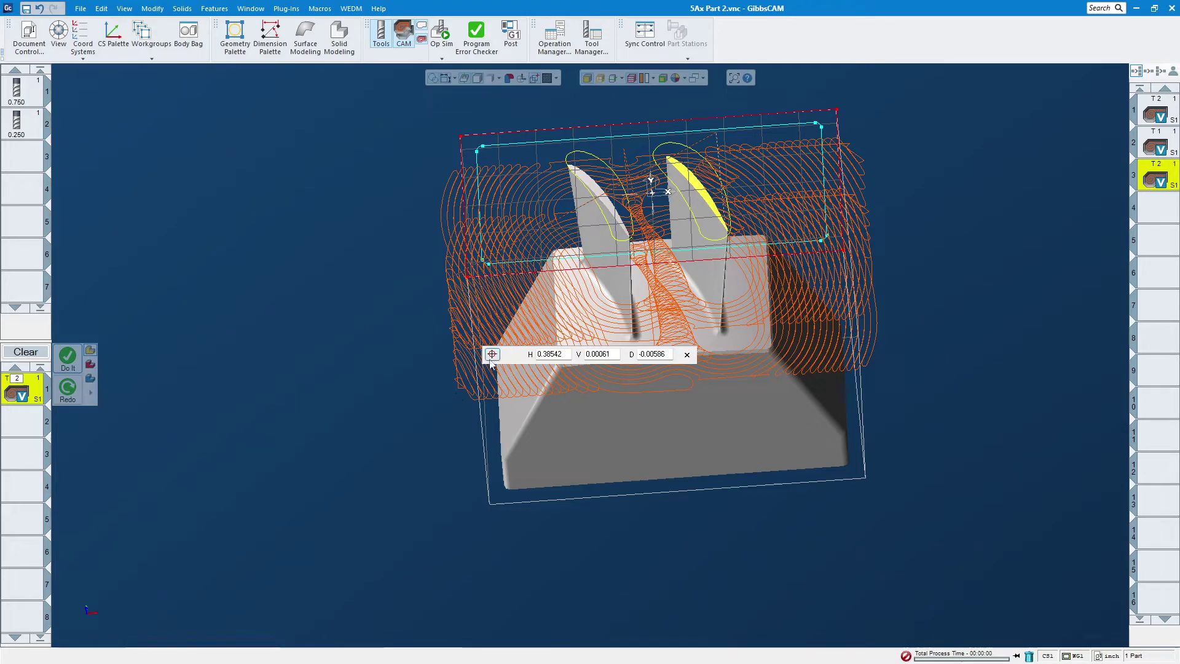
{"action": "middle_click_drag", "start_coordinate": [774, 477], "coordinate": [698, 445]}
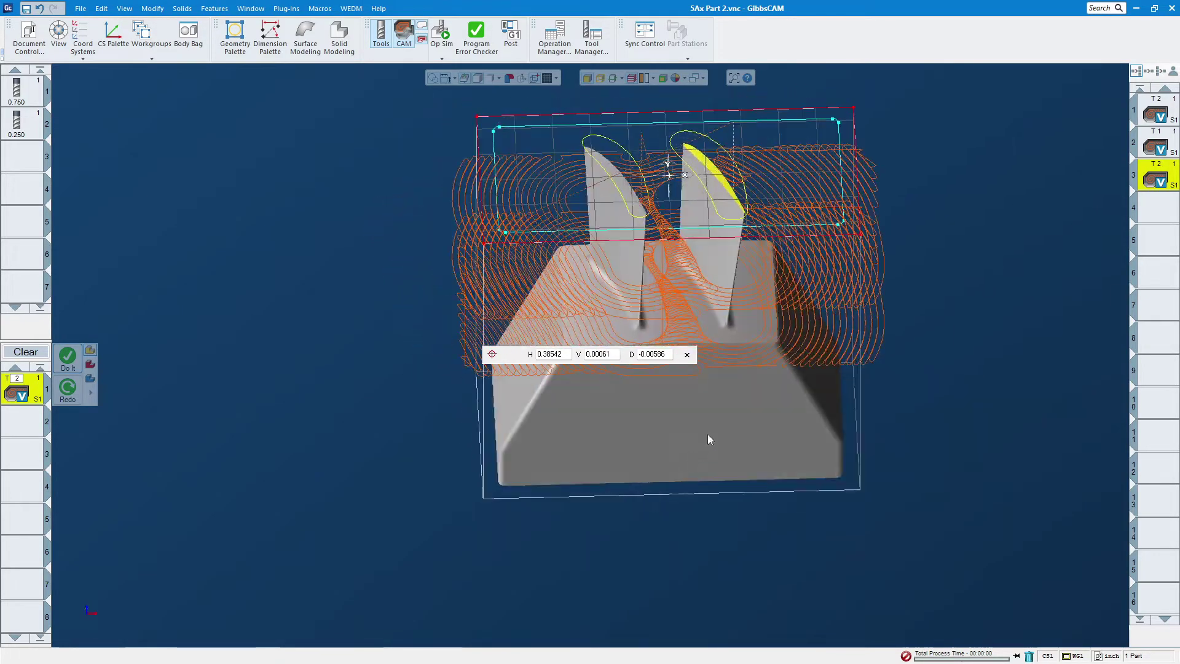
{"action": "left_click", "coordinate": [687, 355]}
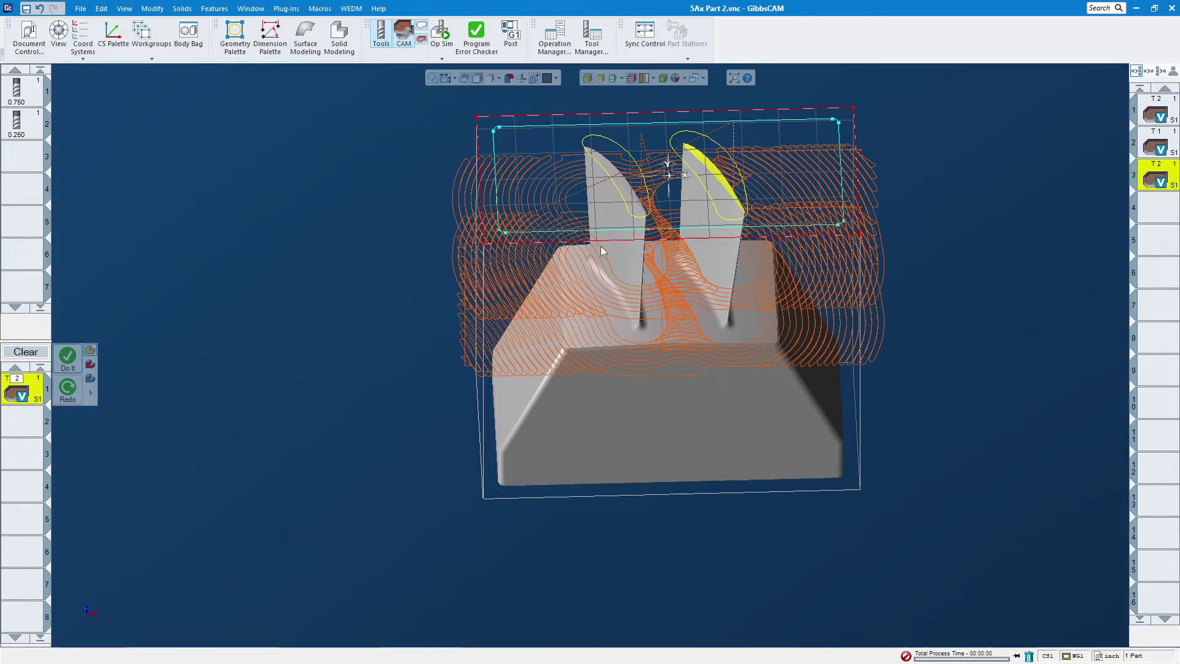
- Create a VoluMill operation with the second operation's settings, using the inner and outer rectangles as boundaries and ignoring the stock
{"action": "left_click", "coordinate": [1158, 147]}
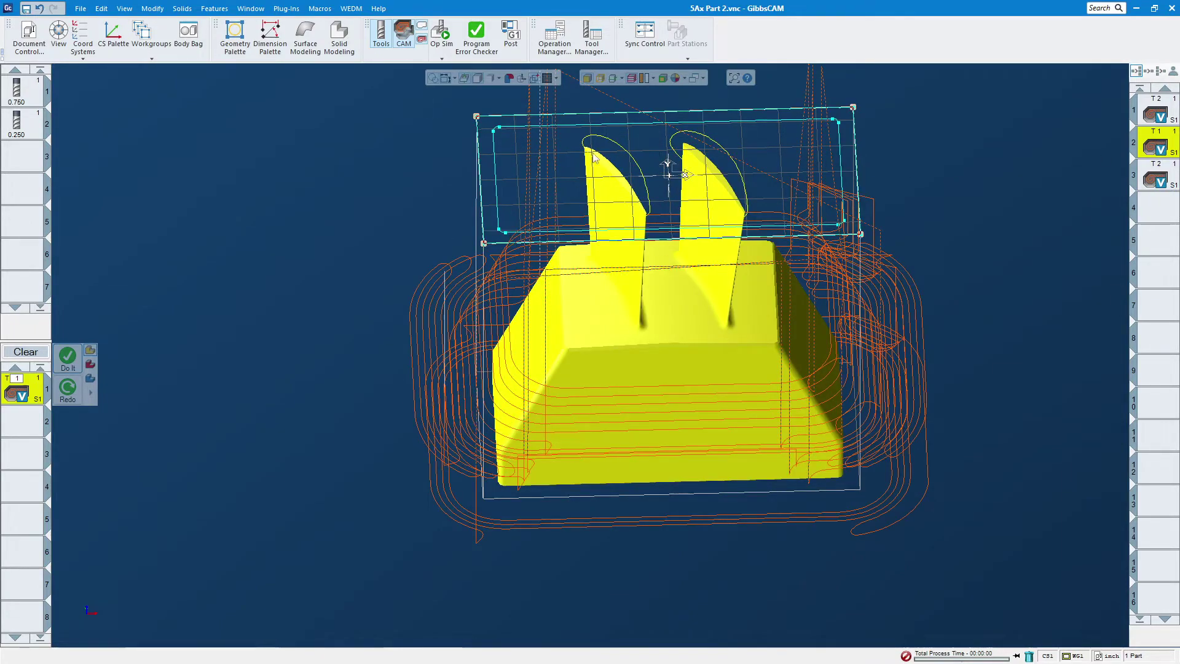
{"action": "left_click", "coordinate": [527, 128]}
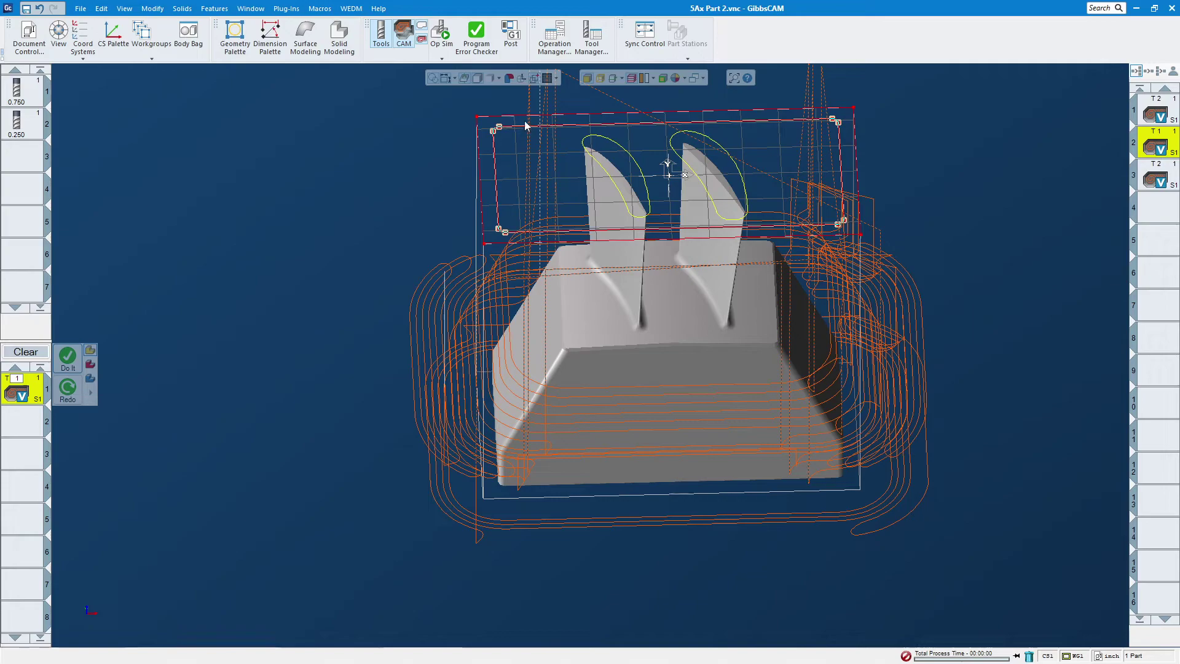
{"action": "left_click", "coordinate": [527, 116]}
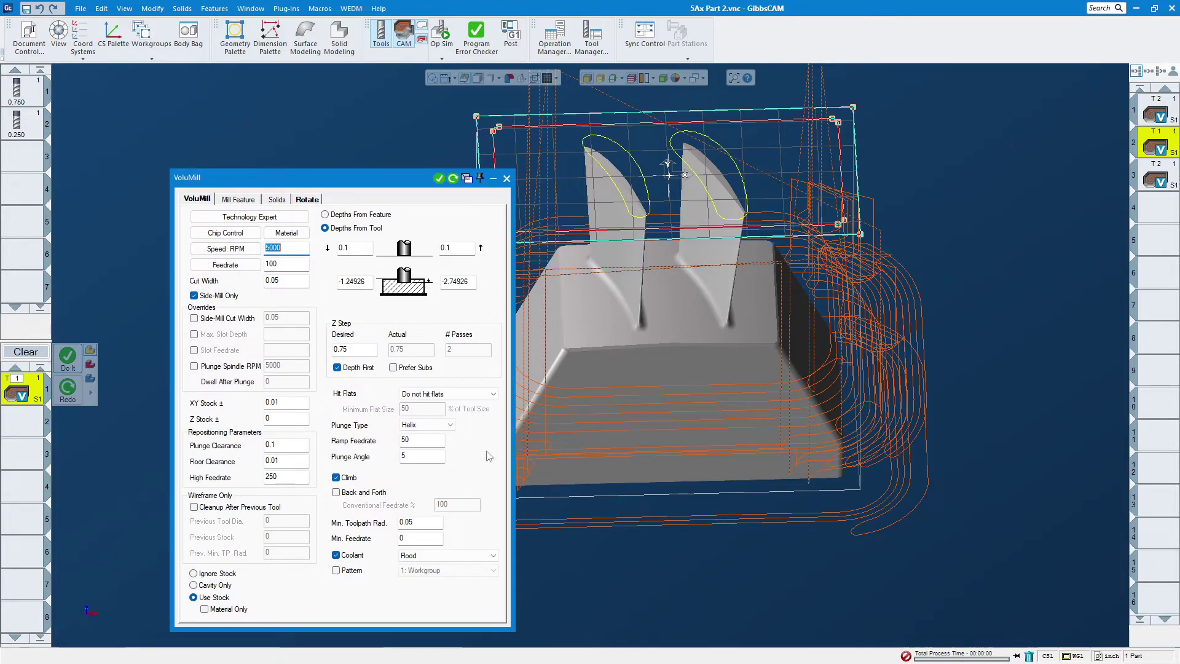
{"action": "left_click", "coordinate": [212, 575]}
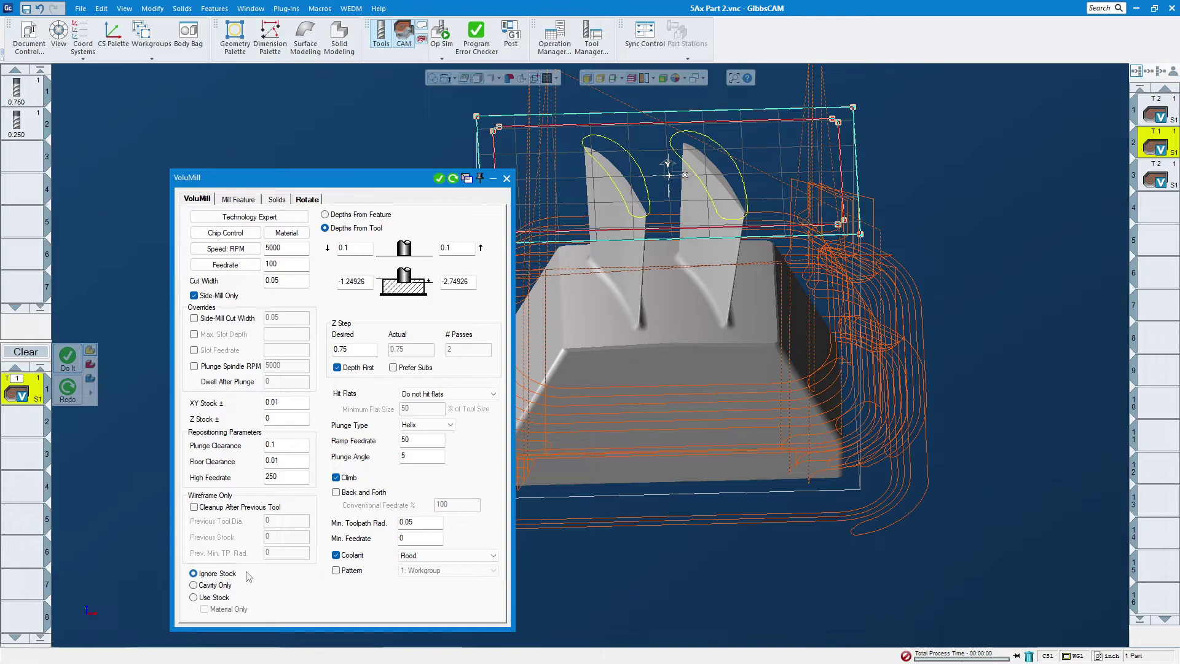
{"action": "left_click", "coordinate": [439, 178]}
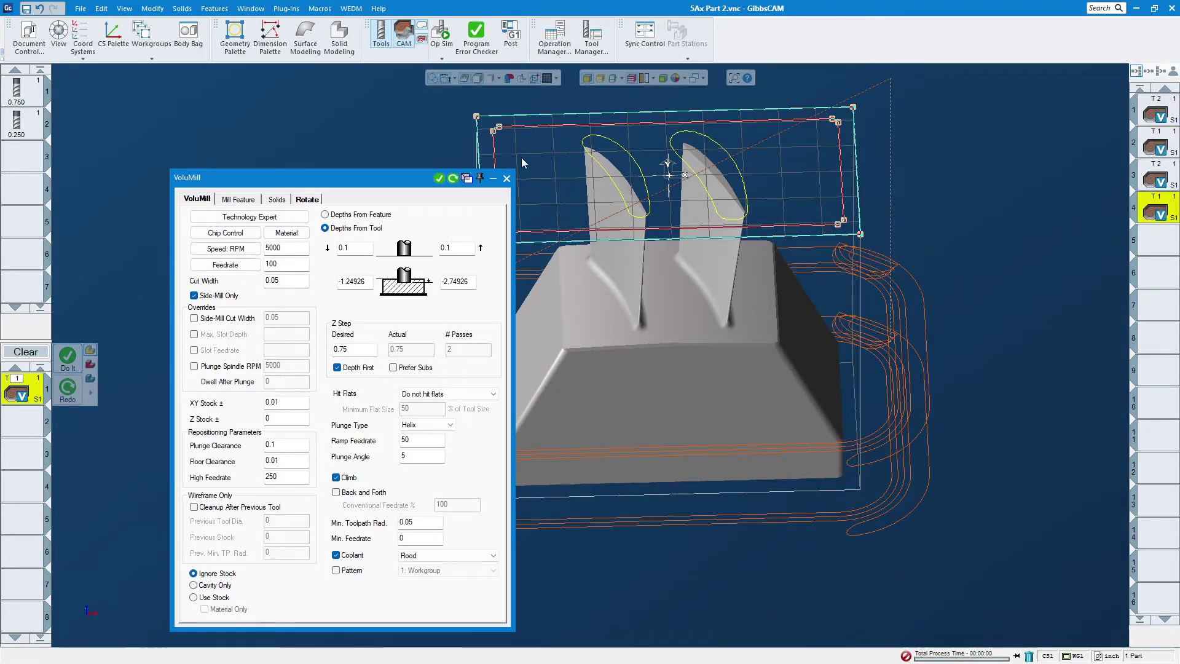
{"action": "left_click", "coordinate": [507, 178]}
{"action": "scroll", "coordinate": [636, 395], "scroll_direction": "down", "scroll_amount": 1}
{"action": "middle_click_drag", "start_coordinate": [635, 394], "coordinate": [633, 297]}
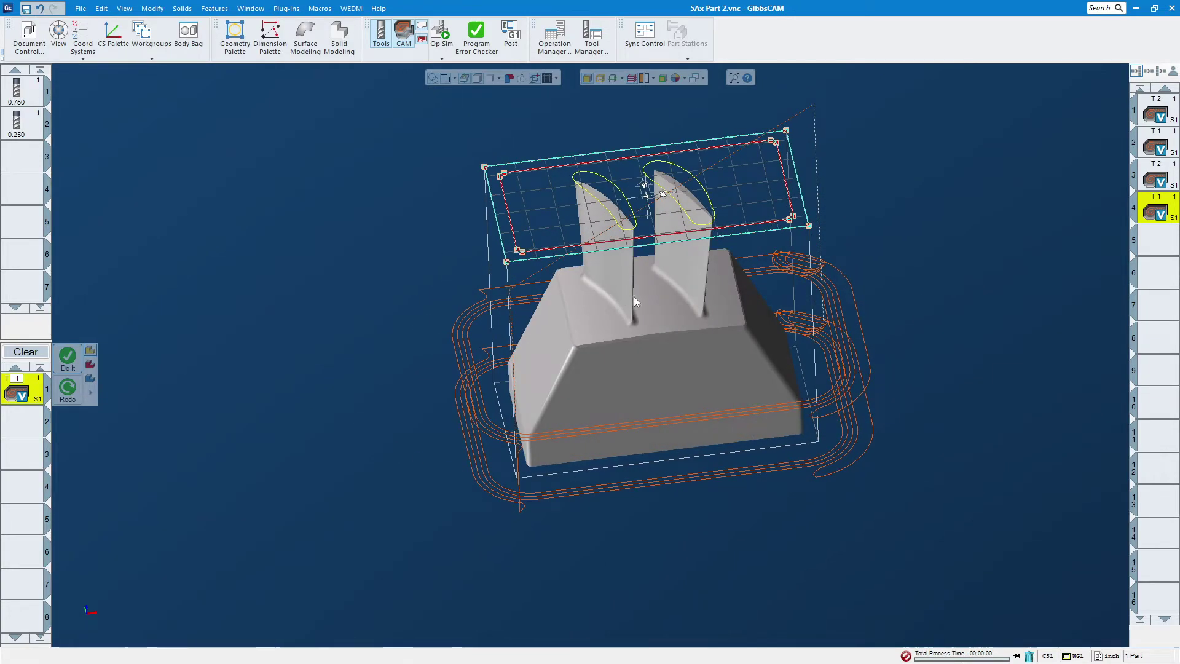
- Move the blade VoluMill operation and the new rectangle operation together to operation positions 6 and 7
{"action": "left_click", "coordinate": [1159, 181]}
{"action": "left_click", "coordinate": [1160, 212], "text": "shift"}
{"action": "left_click_drag", "start_coordinate": [1160, 213], "coordinate": [1162, 311]}
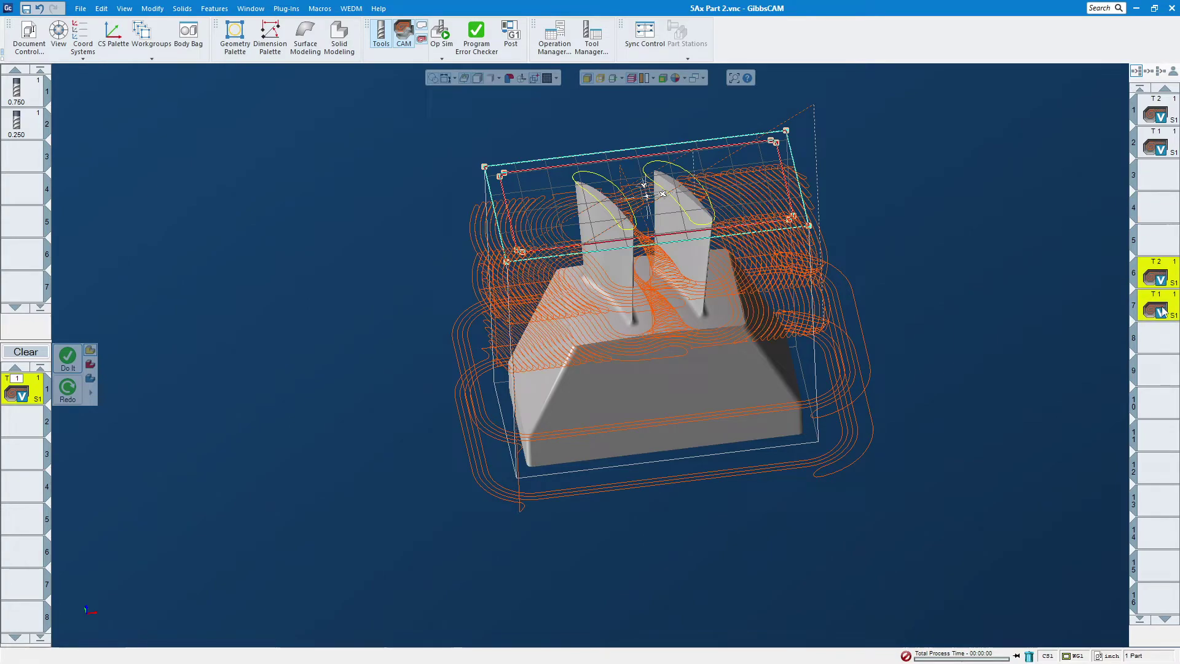
- Simulate only the two selected operations in Op Sim, inspect the machined stock around the blades, and close the simulation
{"action": "left_click", "coordinate": [441, 32]}
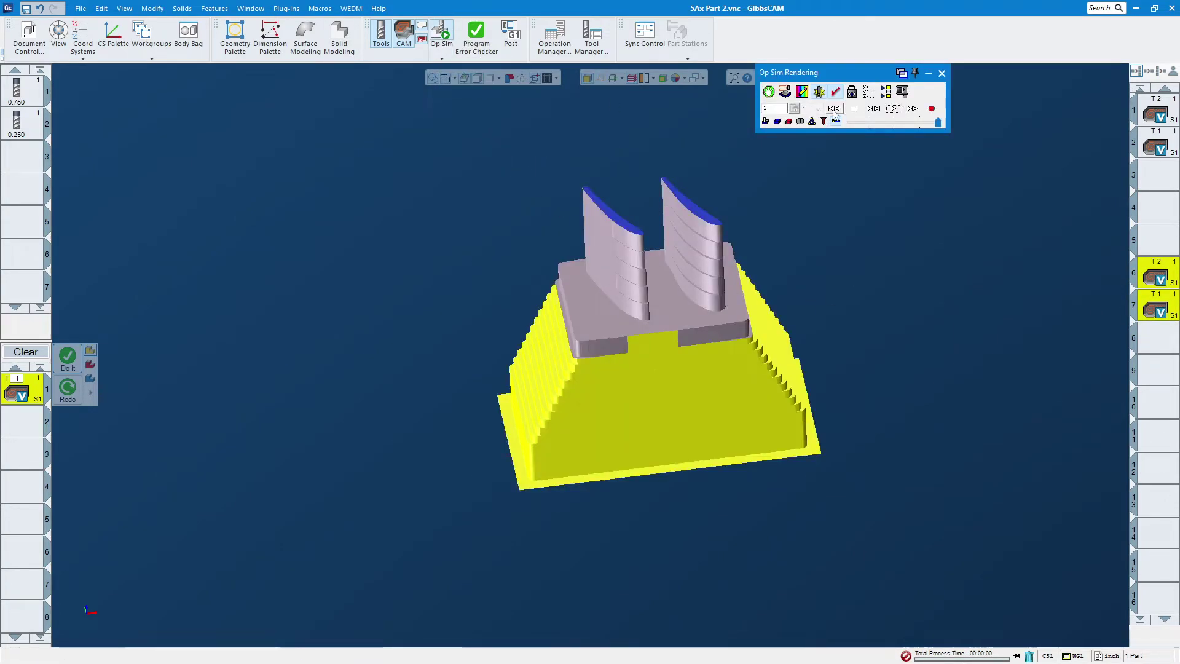
{"action": "left_click", "coordinate": [893, 108]}
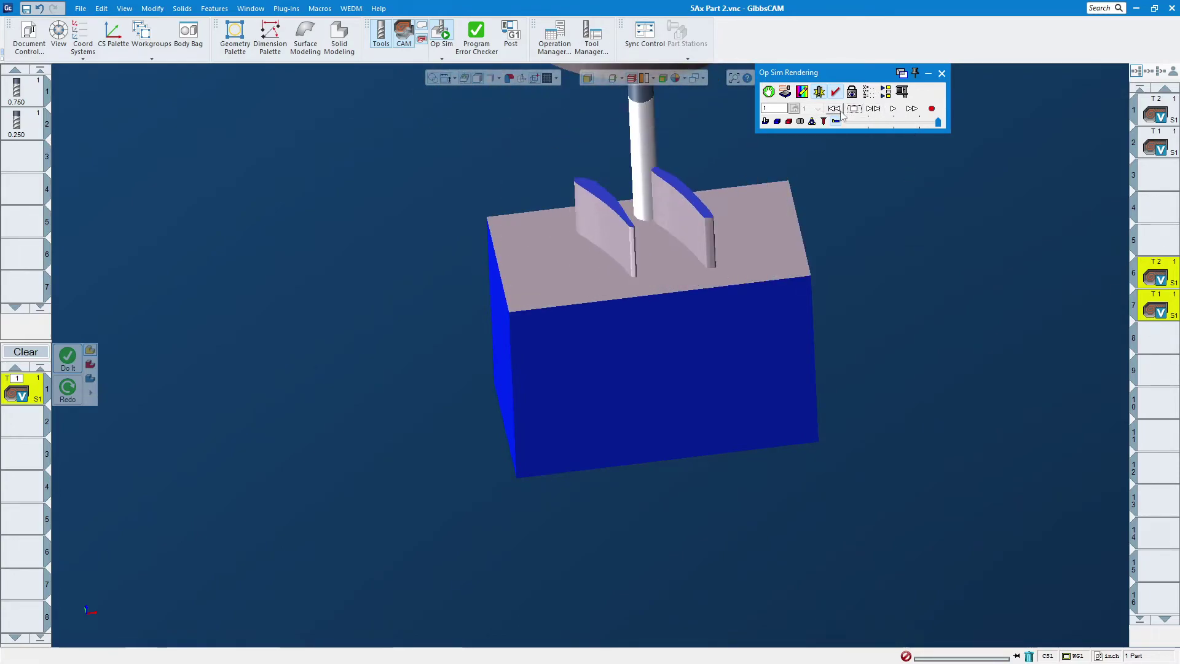
{"action": "left_click", "coordinate": [886, 94]}
{"action": "left_click", "coordinate": [893, 109]}
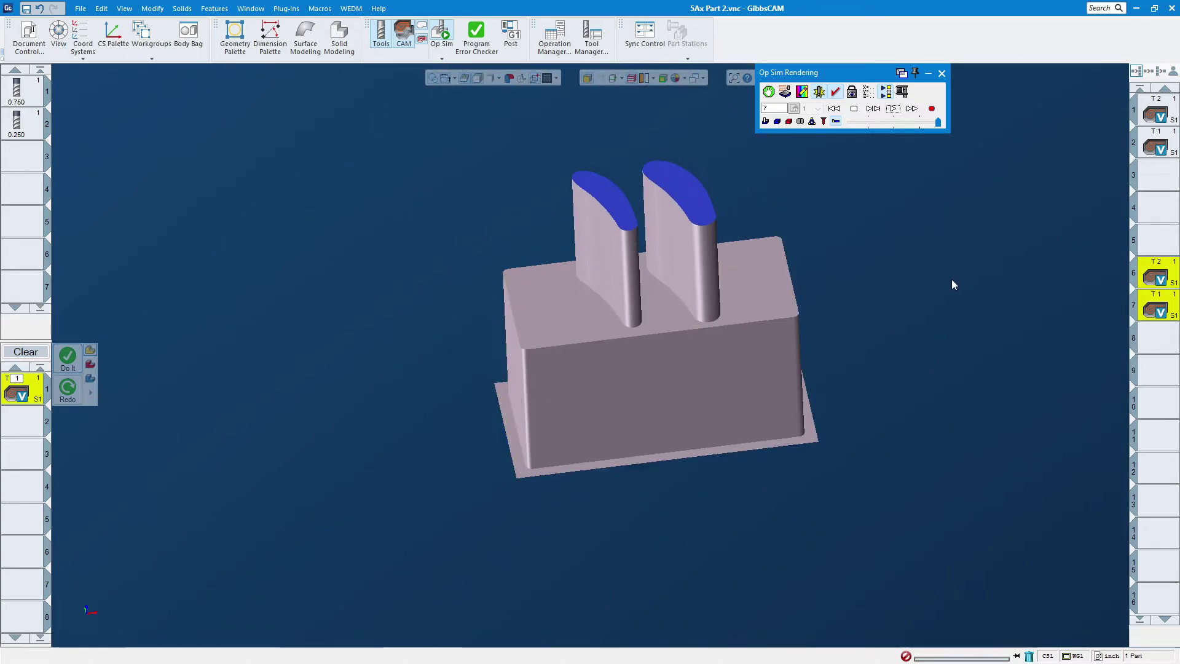
{"action": "middle_click_drag", "start_coordinate": [788, 375], "coordinate": [780, 344]}
{"action": "middle_click_drag", "start_coordinate": [600, 351], "coordinate": [732, 327]}
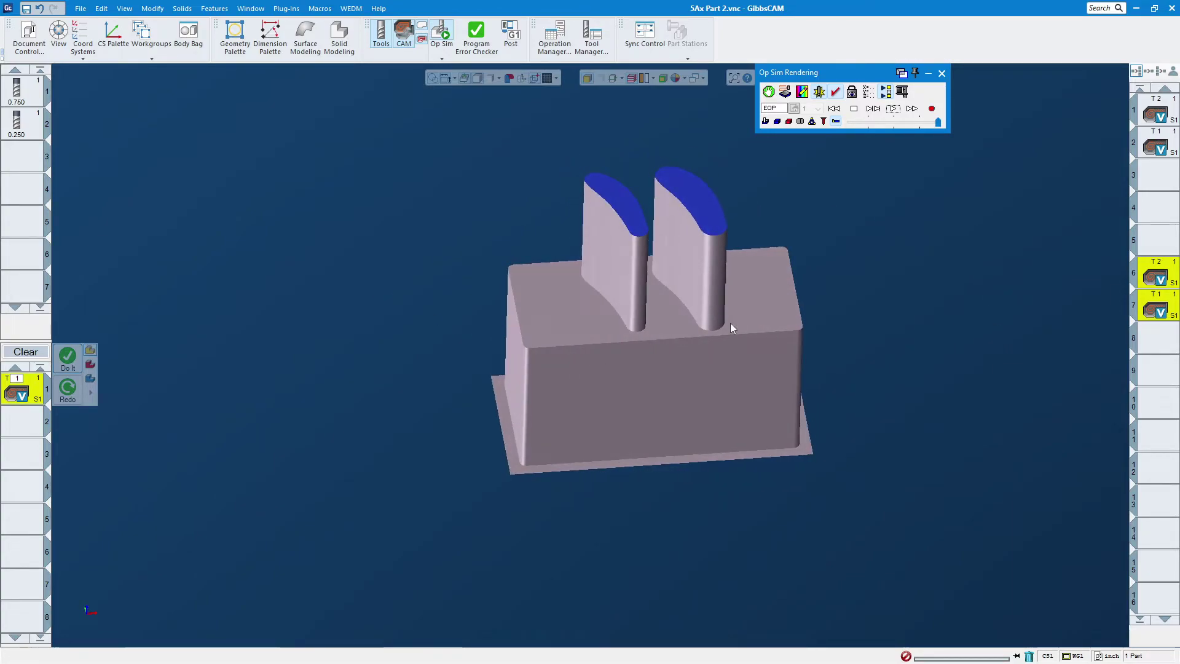
{"action": "left_click", "coordinate": [941, 74]}
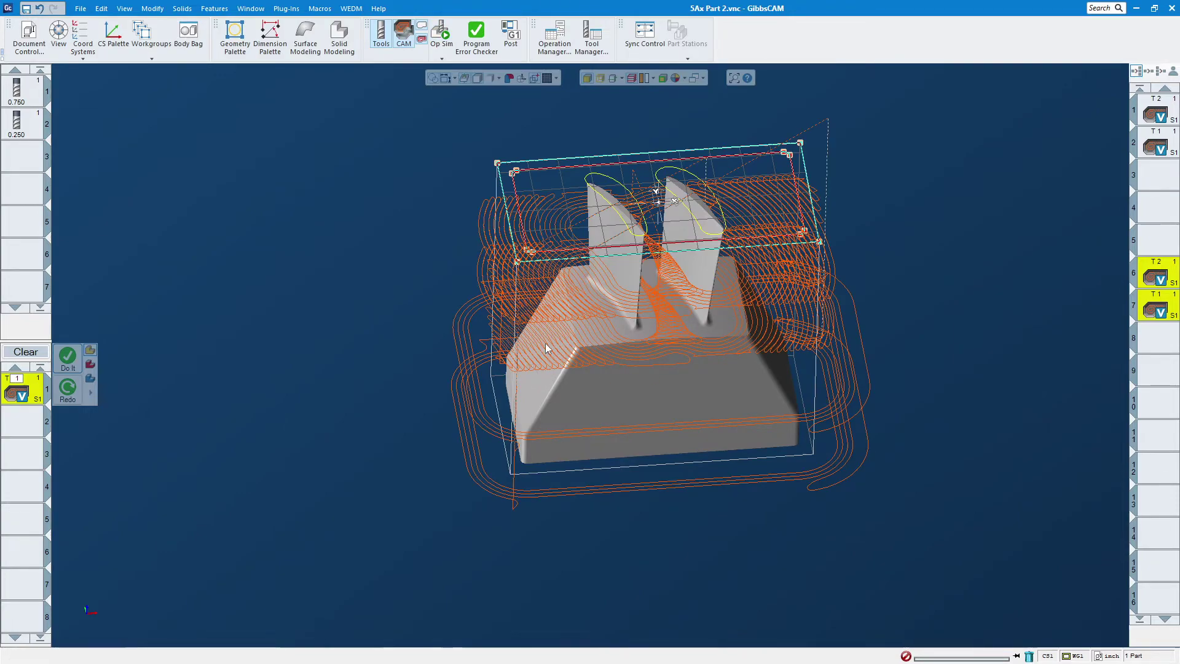
{"action": "middle_click_drag", "start_coordinate": [547, 348], "coordinate": [558, 300]}
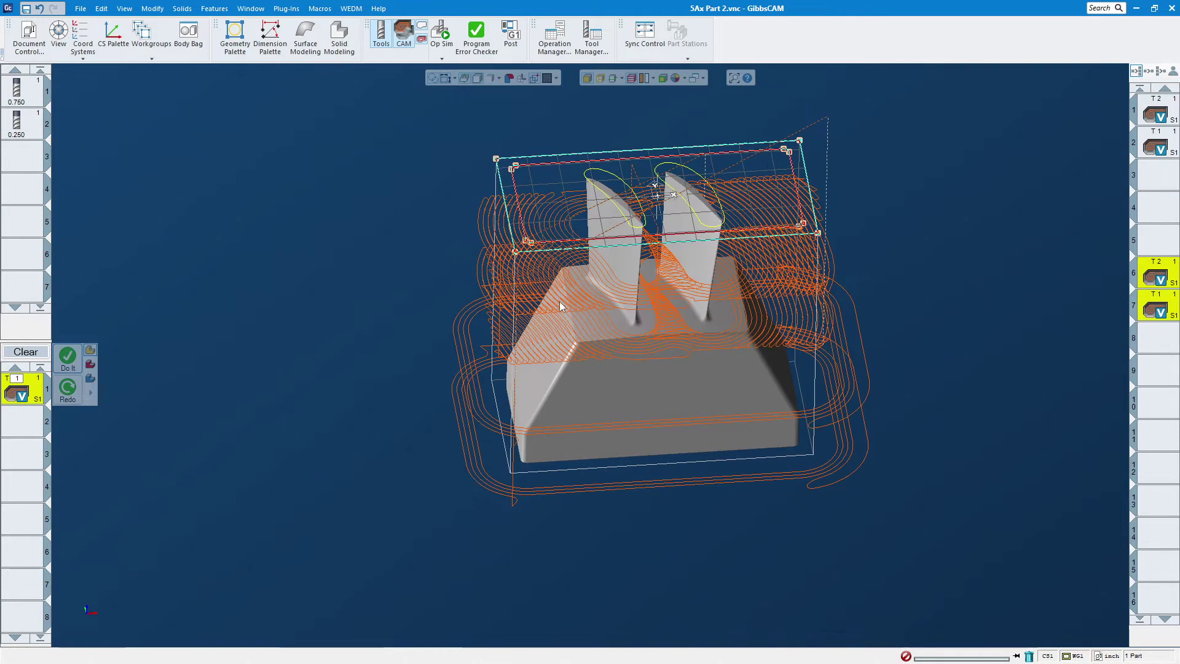
{"action": "middle_click_drag", "start_coordinate": [666, 389], "coordinate": [624, 273]}
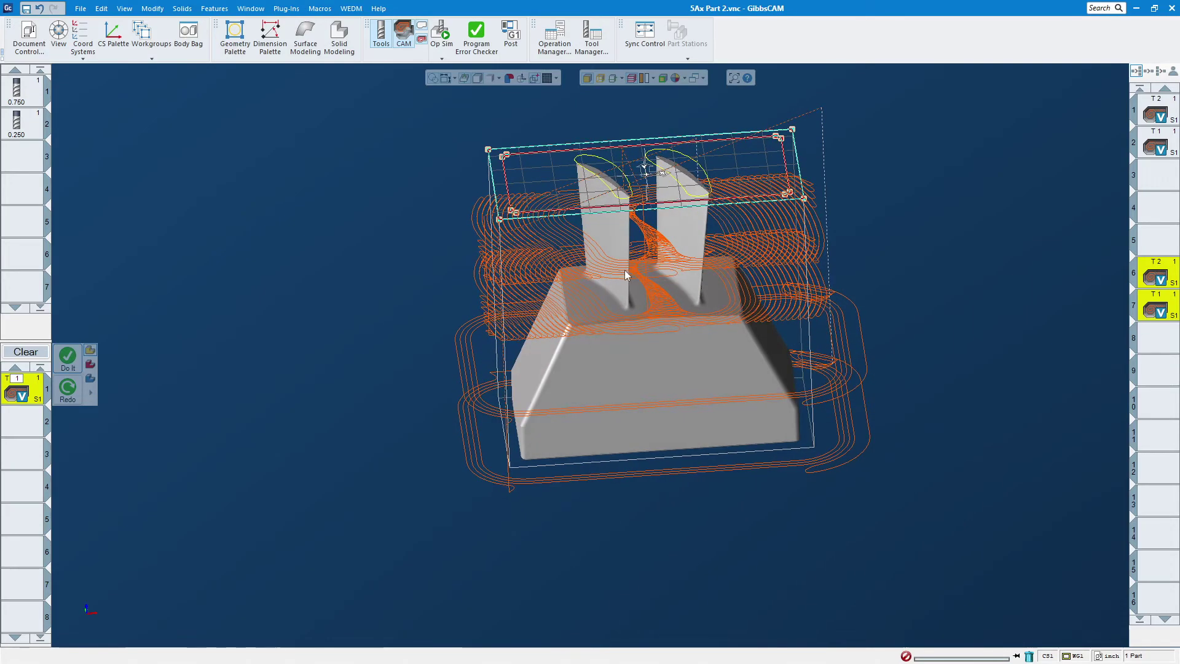
{"action": "middle_click_drag", "start_coordinate": [594, 363], "coordinate": [583, 399]}
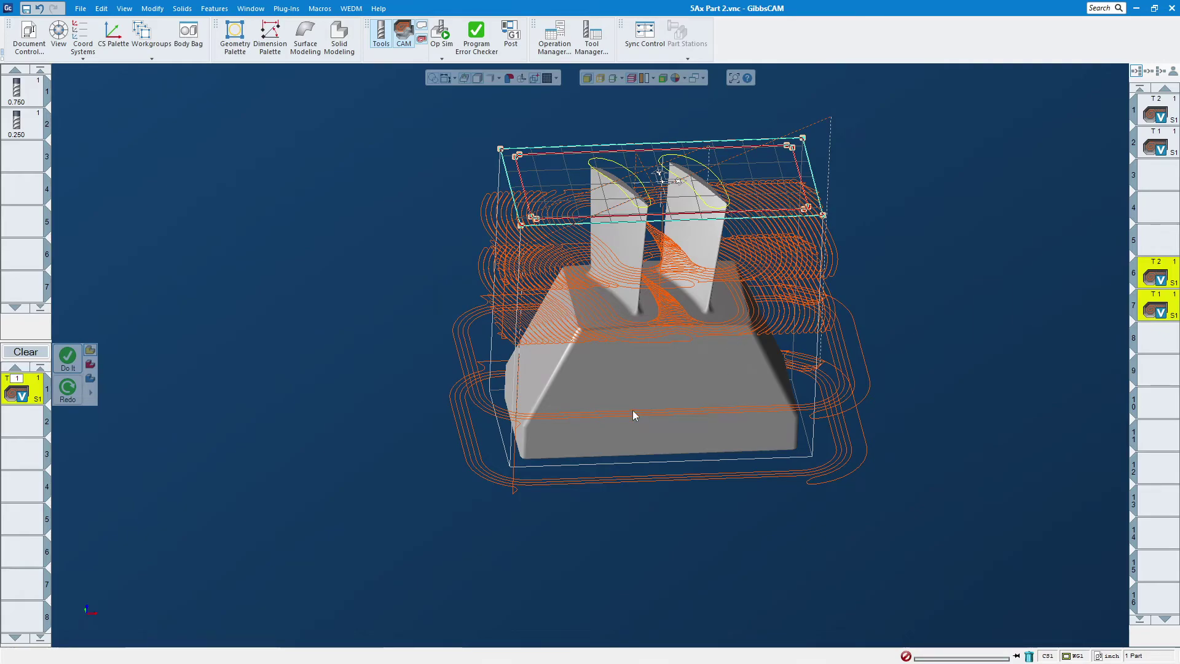
{"action": "middle_click_drag", "start_coordinate": [611, 373], "coordinate": [684, 444]}
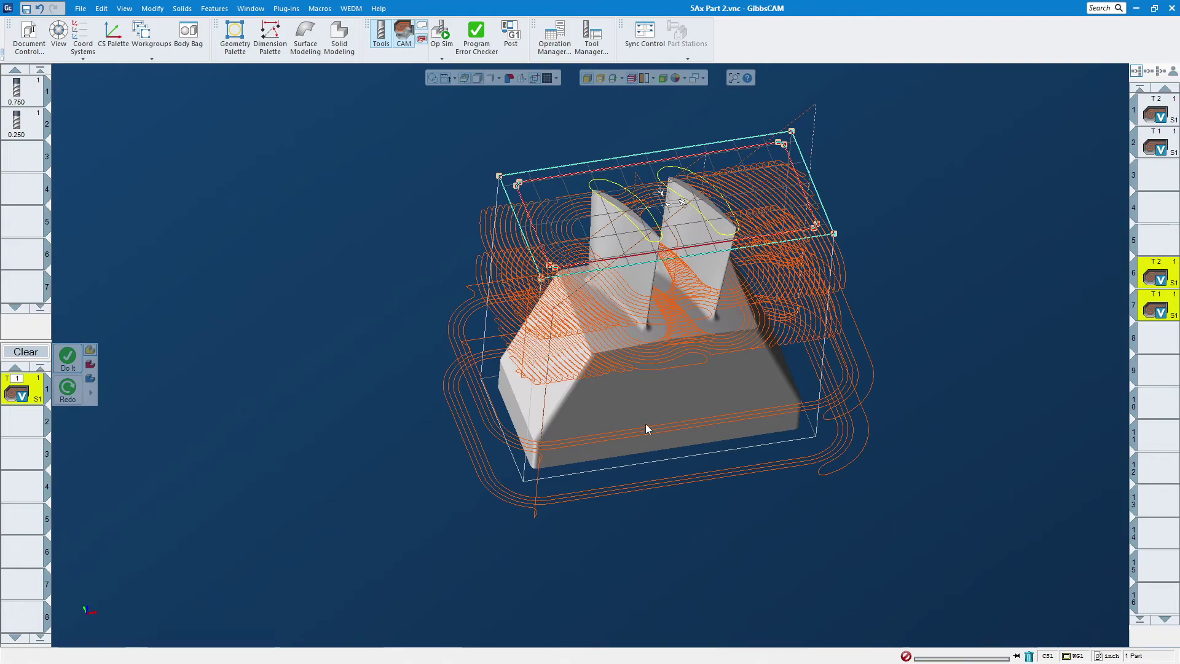